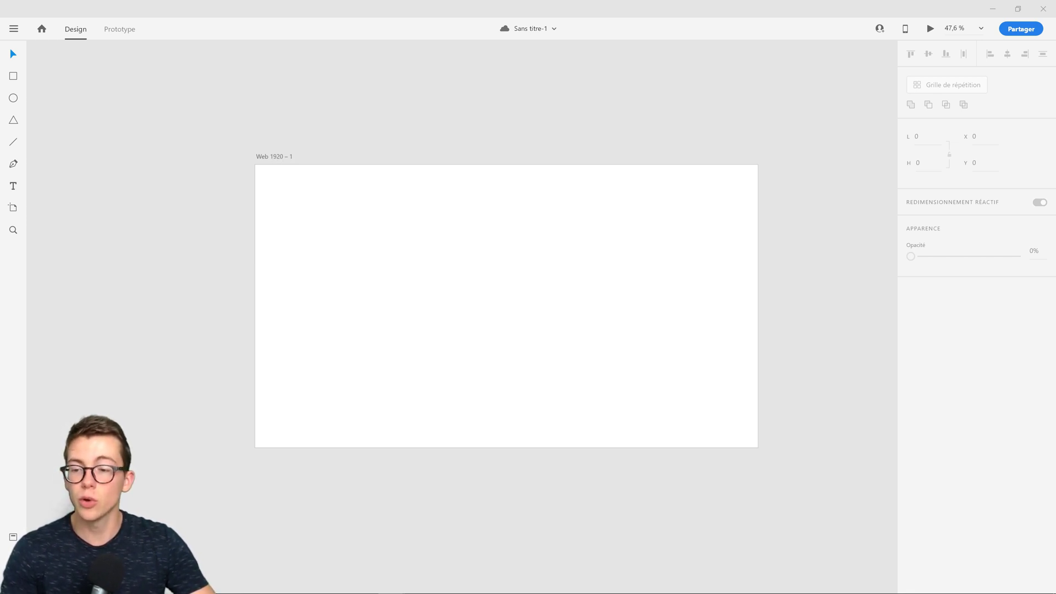
Step: Show the document's saved assets, including its stored colours
{"action": "left_click", "coordinate": [13, 559]}
{"action": "left_click", "coordinate": [13, 559]}
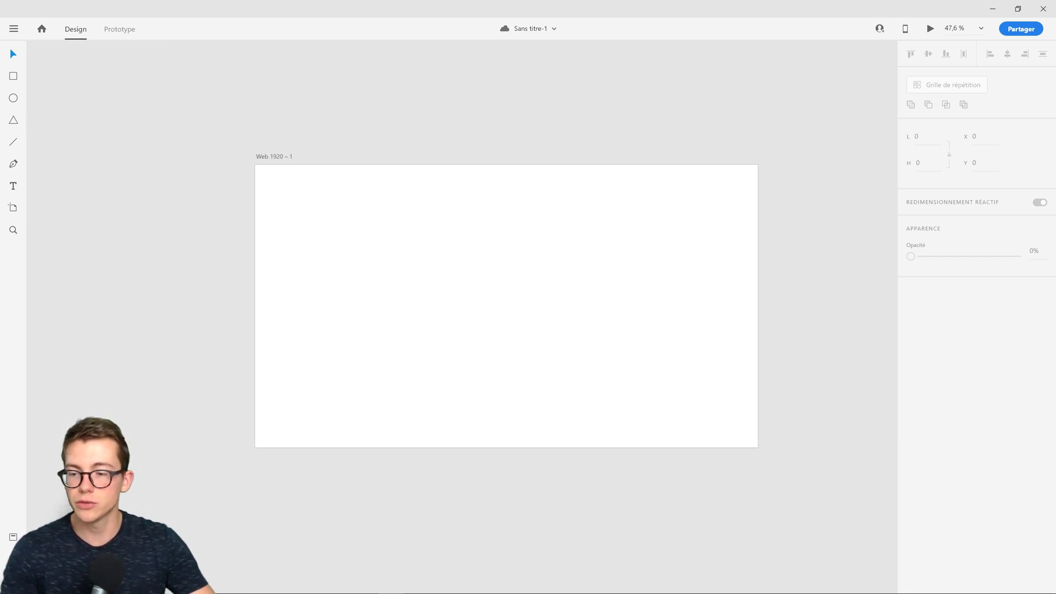
{"action": "left_click", "coordinate": [13, 537]}
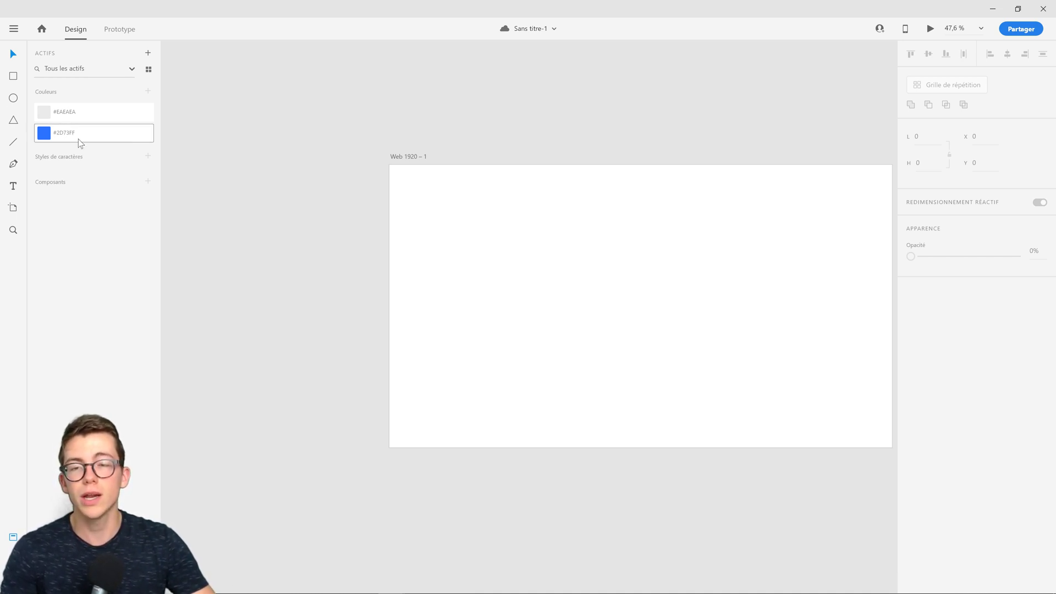
Step: Fill the Web 1920 artboard's background with a very pale tint of the saved blue #2D73FF
{"action": "left_click_drag", "start_coordinate": [509, 224], "coordinate": [434, 217]}
{"action": "left_click", "coordinate": [283, 157]}
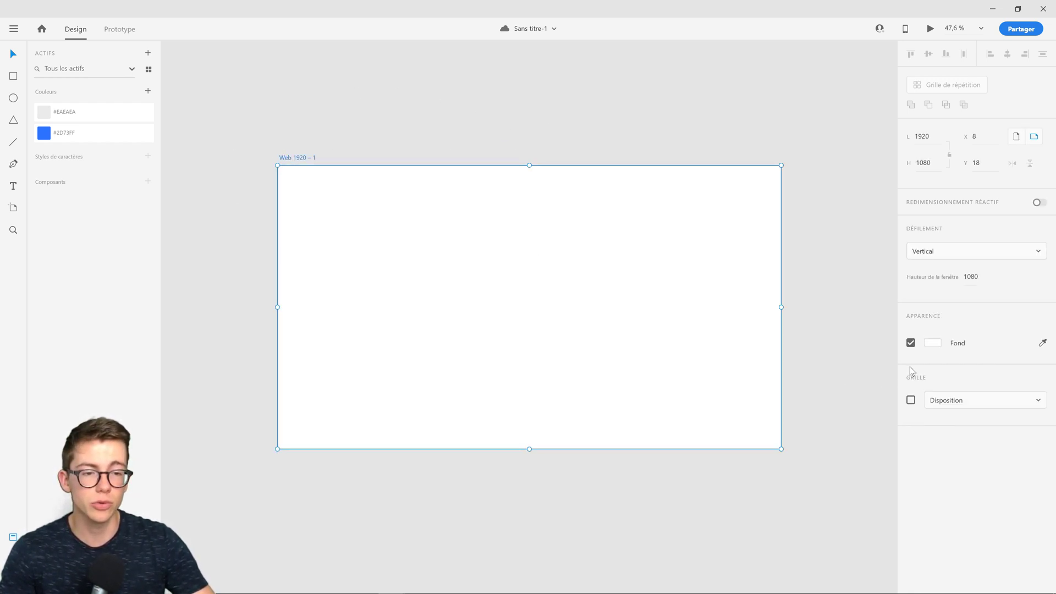
{"action": "left_click", "coordinate": [933, 343]}
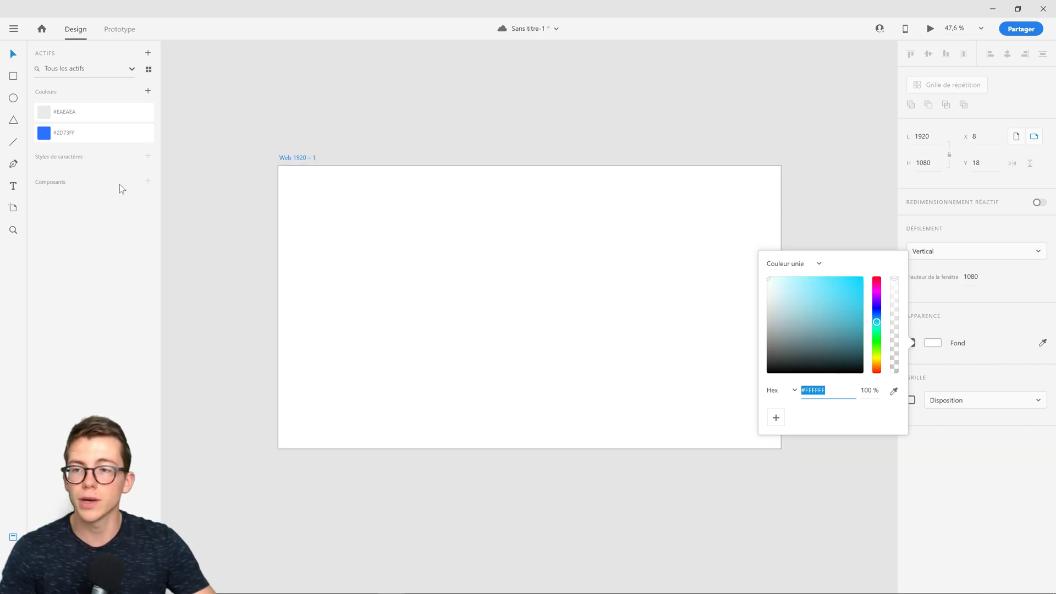
{"action": "left_click", "coordinate": [80, 134]}
{"action": "left_click", "coordinate": [938, 343]}
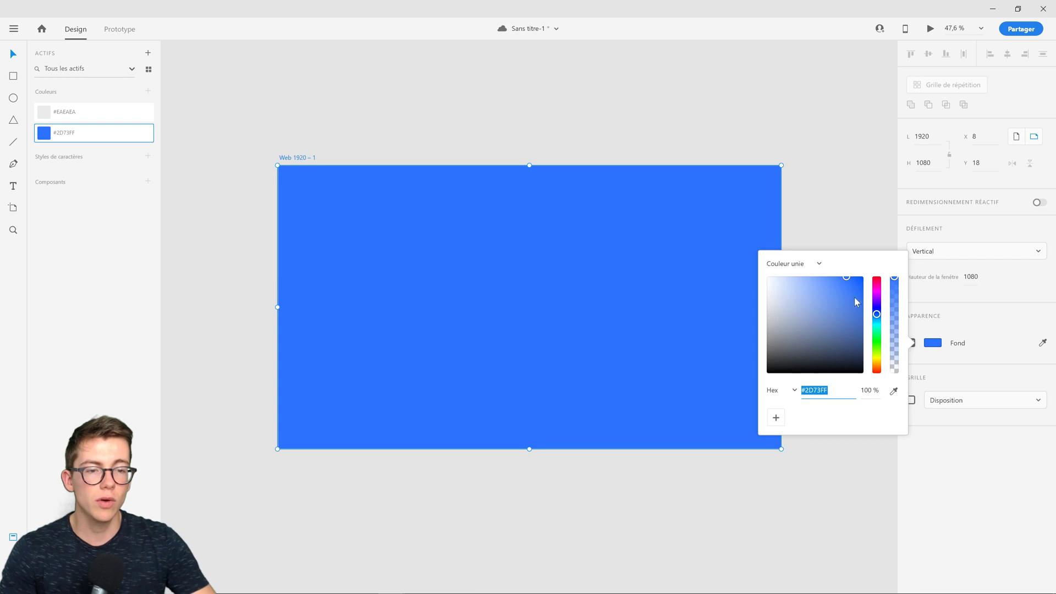
{"action": "left_click_drag", "start_coordinate": [813, 280], "coordinate": [770, 278]}
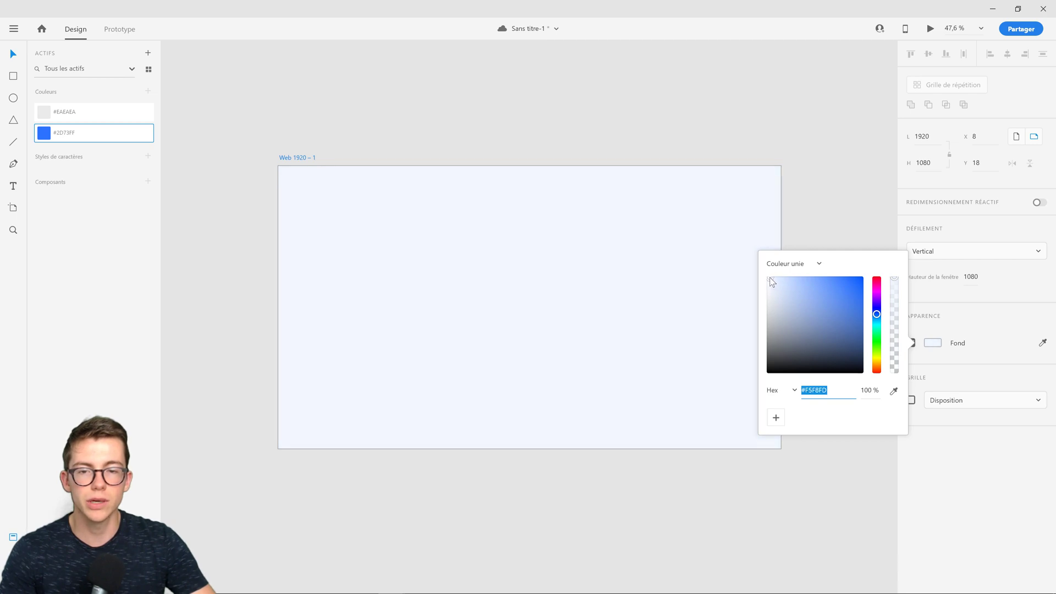
{"action": "left_click", "coordinate": [770, 278]}
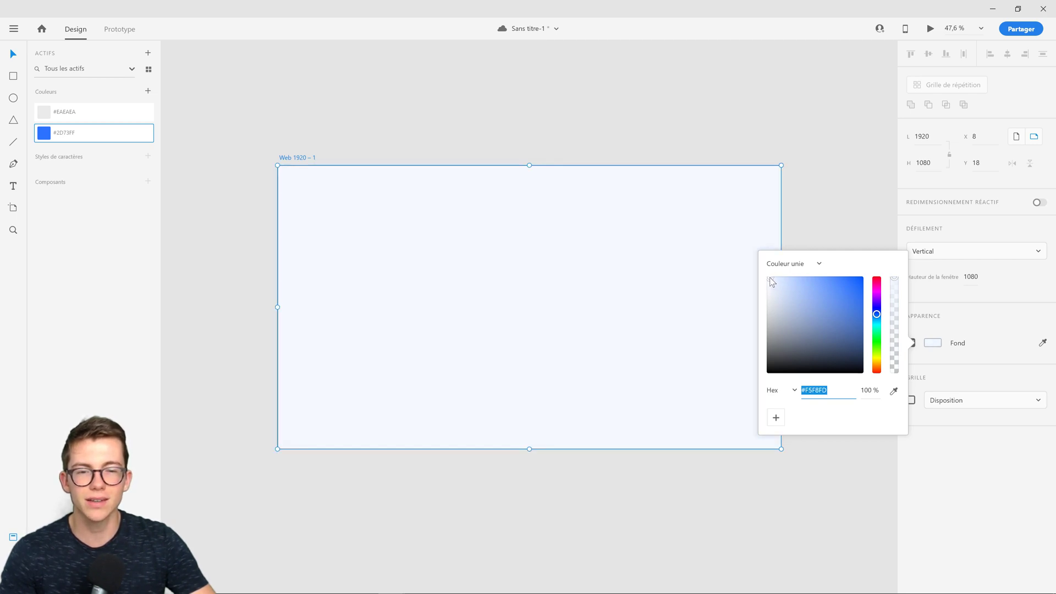
{"action": "left_click", "coordinate": [682, 496]}
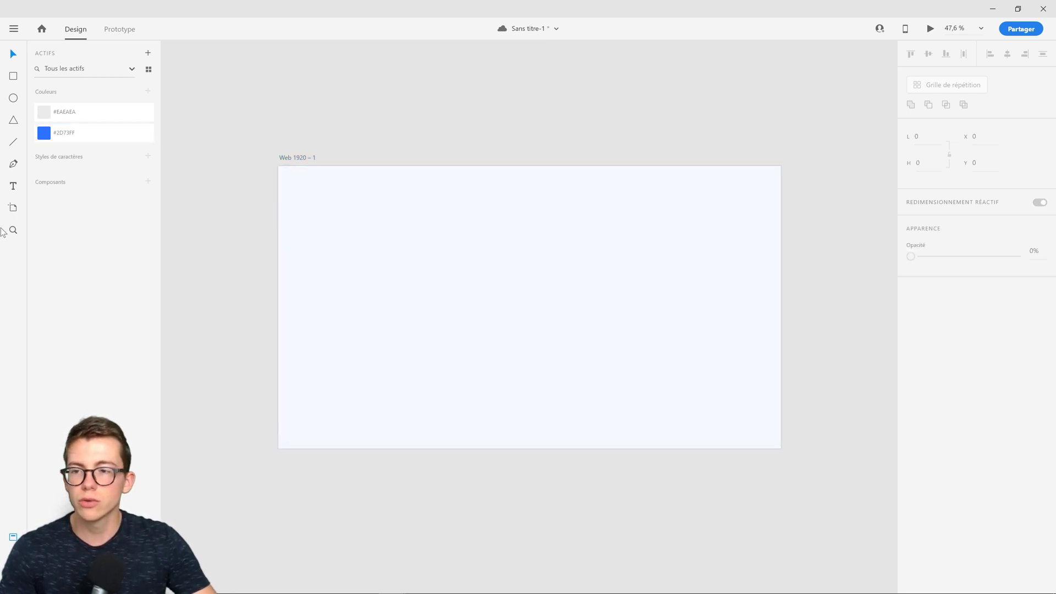
Step: Draw a white borderless card about 724 by 343 near the artboard's centre, with rounded corners of radius 18
{"action": "left_click", "coordinate": [14, 77]}
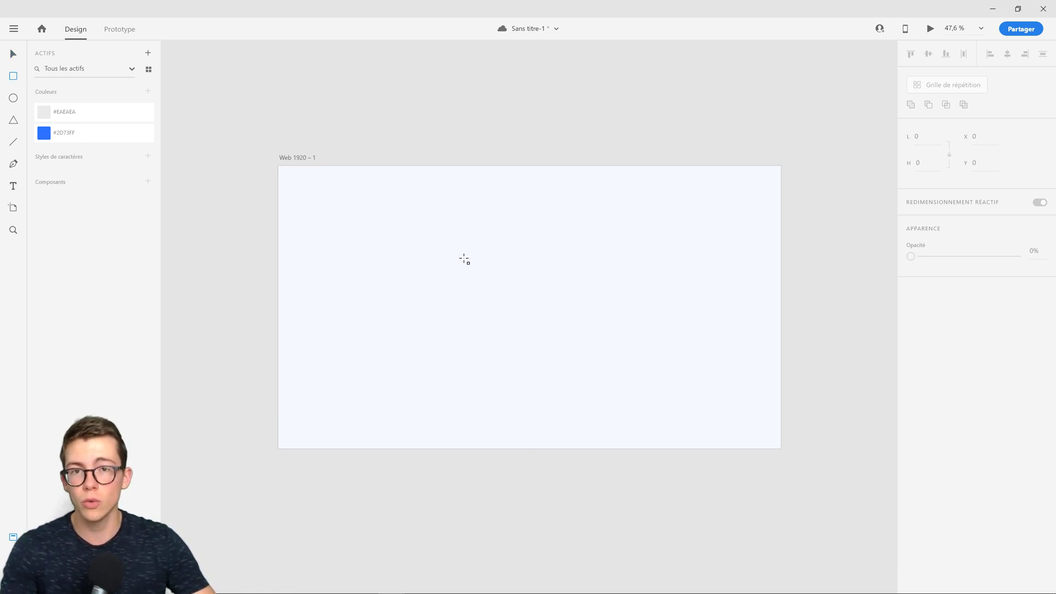
{"action": "left_click_drag", "start_coordinate": [445, 262], "coordinate": [634, 351]}
{"action": "left_click", "coordinate": [13, 53]}
{"action": "left_click_drag", "start_coordinate": [589, 316], "coordinate": [576, 318]}
{"action": "mouse_move", "coordinate": [617, 348]}
{"action": "left_mouse_down"}
{"action": "mouse_move", "coordinate": [609, 340]}
{"action": "mouse_move", "coordinate": [620, 349]}
{"action": "left_mouse_up"}
{"action": "left_click", "coordinate": [911, 369]}
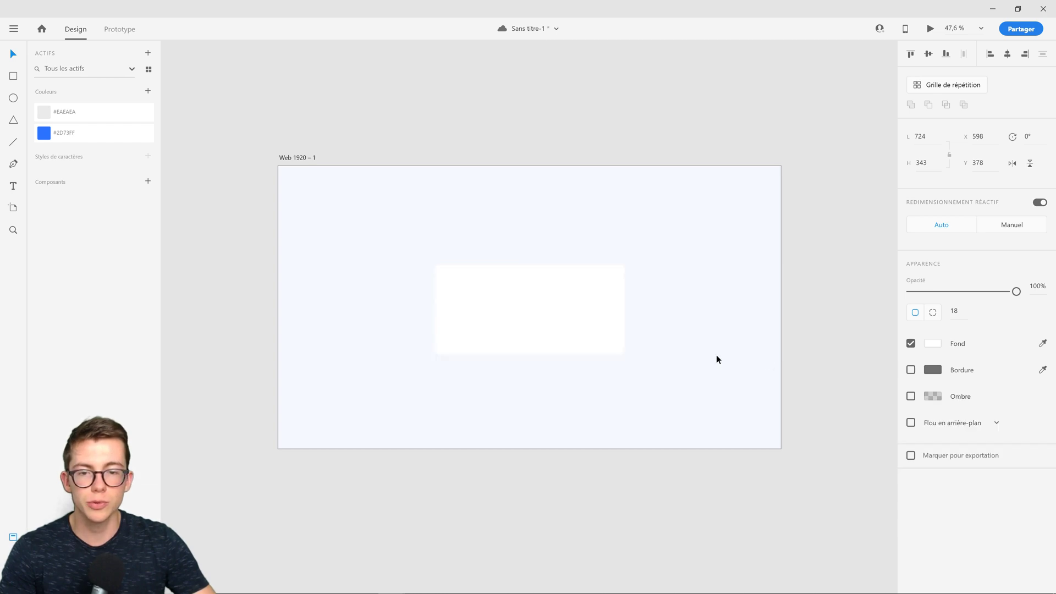
{"action": "left_click", "coordinate": [645, 359]}
{"action": "scroll", "coordinate": [481, 333], "scroll_direction": "up", "scroll_amount": 3}
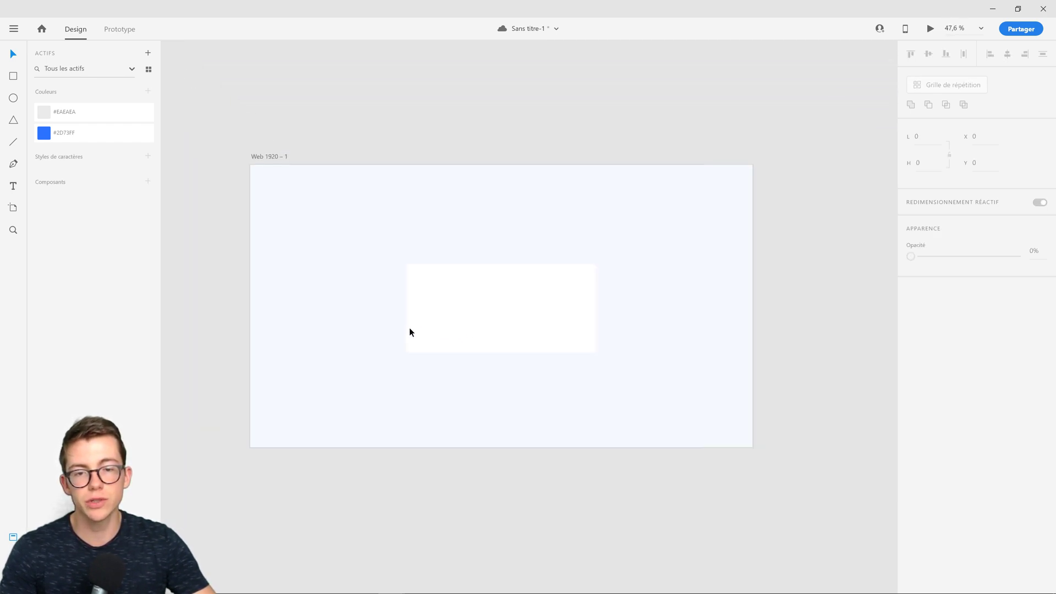
Step: Add a drop shadow to the white card and reduce the shadow colour's opacity to 8%
{"action": "left_click", "coordinate": [493, 323]}
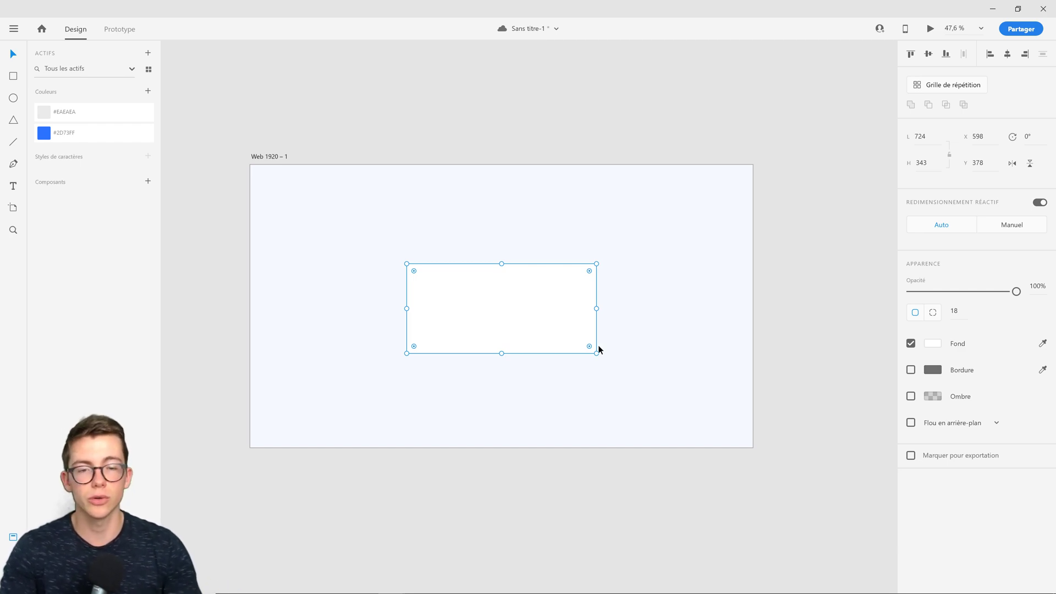
{"action": "left_click", "coordinate": [911, 396]}
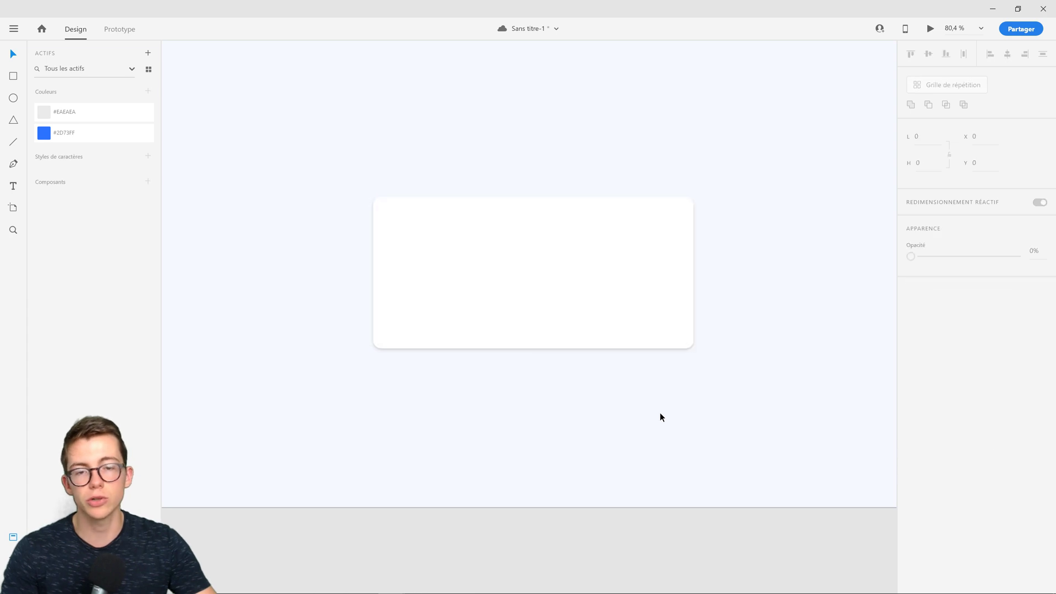
{"action": "left_click", "coordinate": [593, 319]}
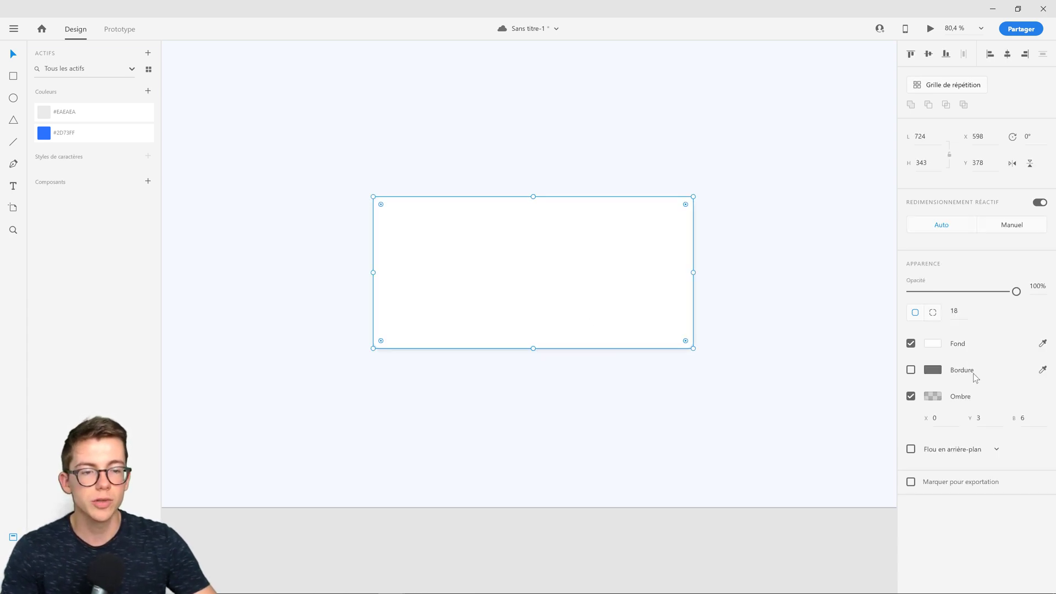
{"action": "left_click", "coordinate": [935, 397]}
{"action": "left_click_drag", "start_coordinate": [894, 402], "coordinate": [893, 412]}
Step: Set the card shadow's vertical offset to 10 and blur to 20, saving the document along the way
{"action": "left_click", "coordinate": [987, 419]}
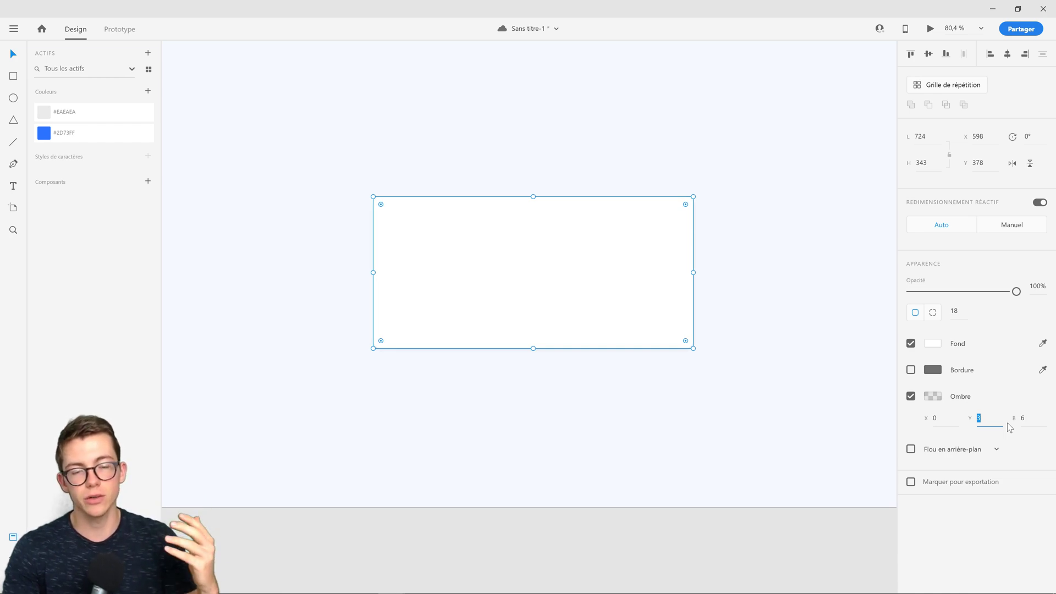
{"action": "key", "text": "ctrl+s"}
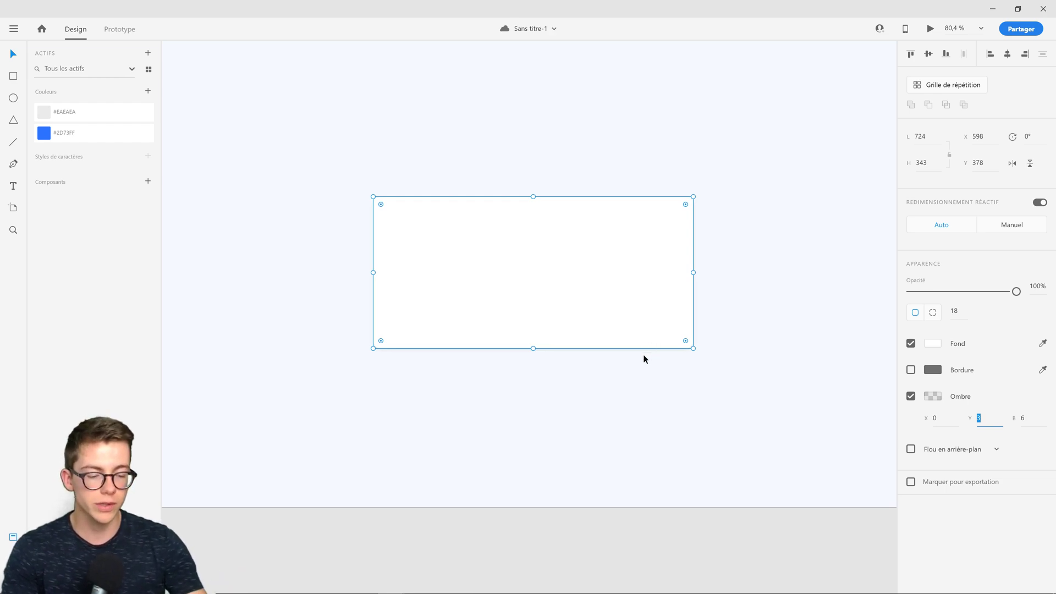
{"action": "type", "text": "0"}
{"action": "key", "text": "Return"}
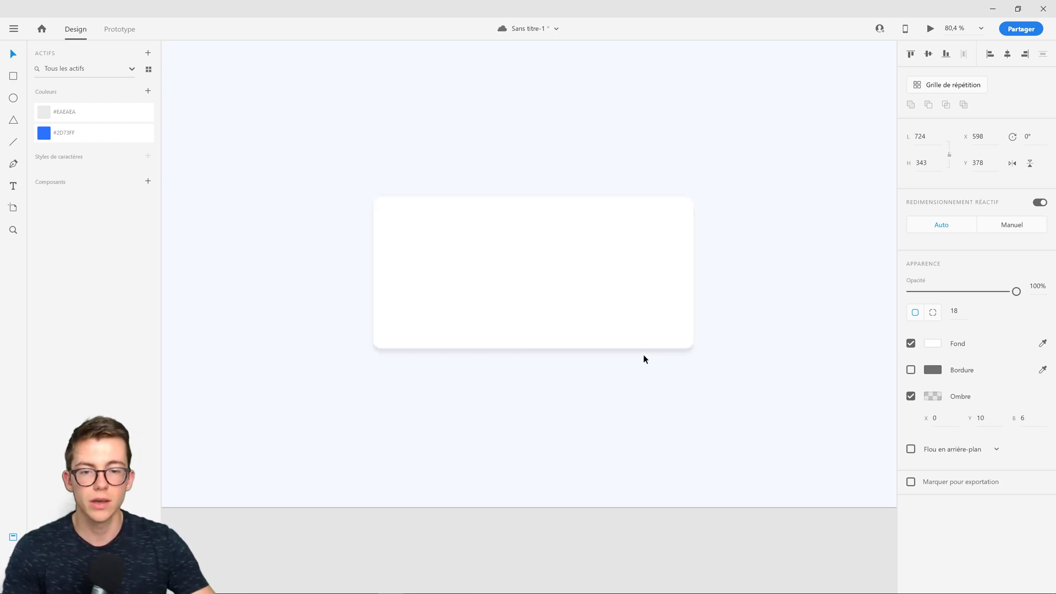
{"action": "key", "text": "Tab"}
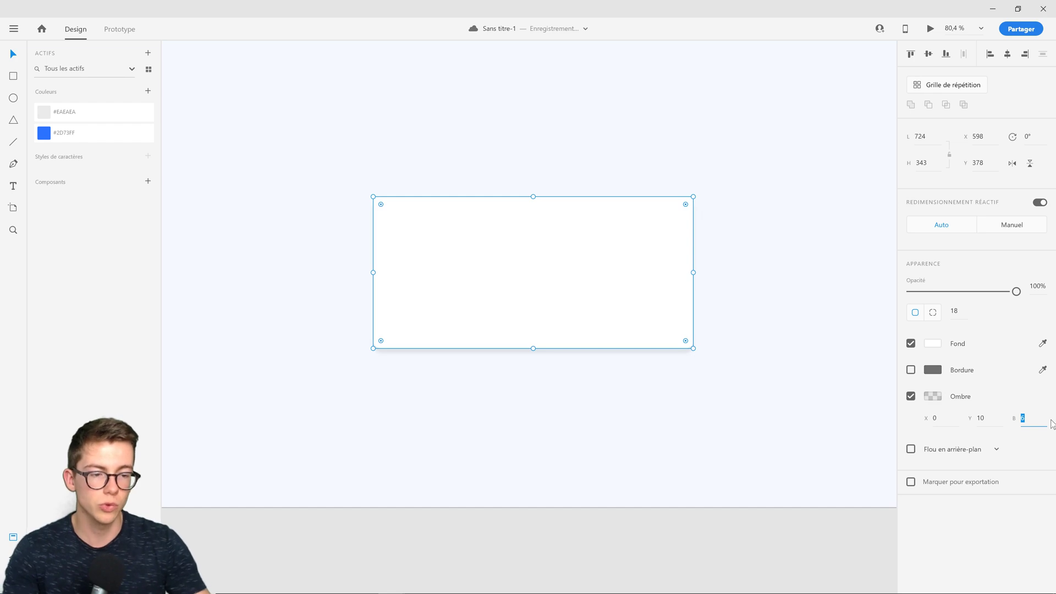
{"action": "type", "text": "0"}
{"action": "key", "text": "Return"}
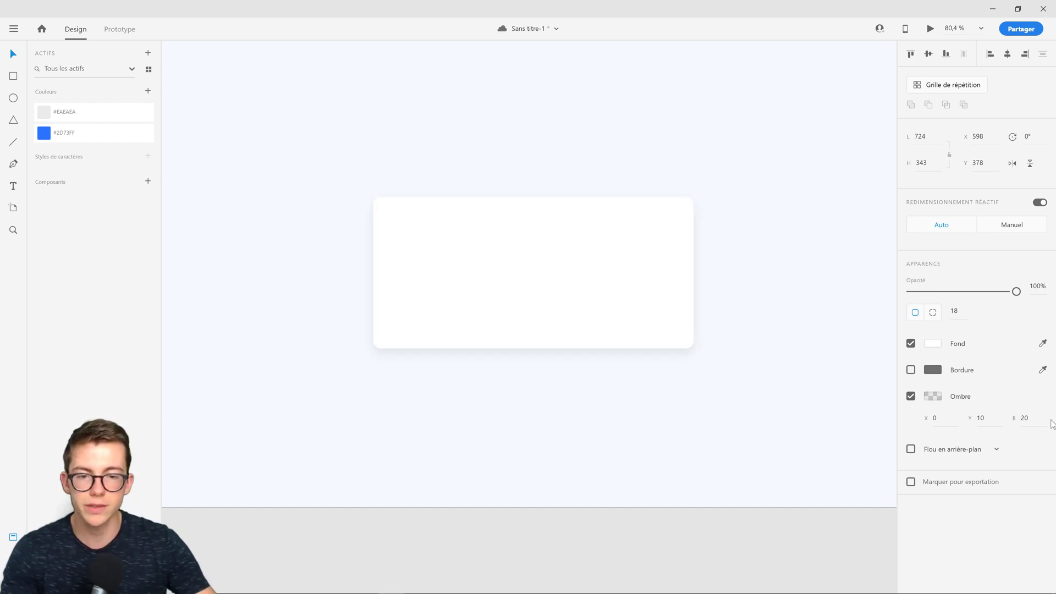
Step: Set the card shadow's blur to 30 and view the card against the whole artboard
{"action": "left_click", "coordinate": [1034, 418]}
{"action": "type", "text": "30"}
{"action": "key", "text": "Return"}
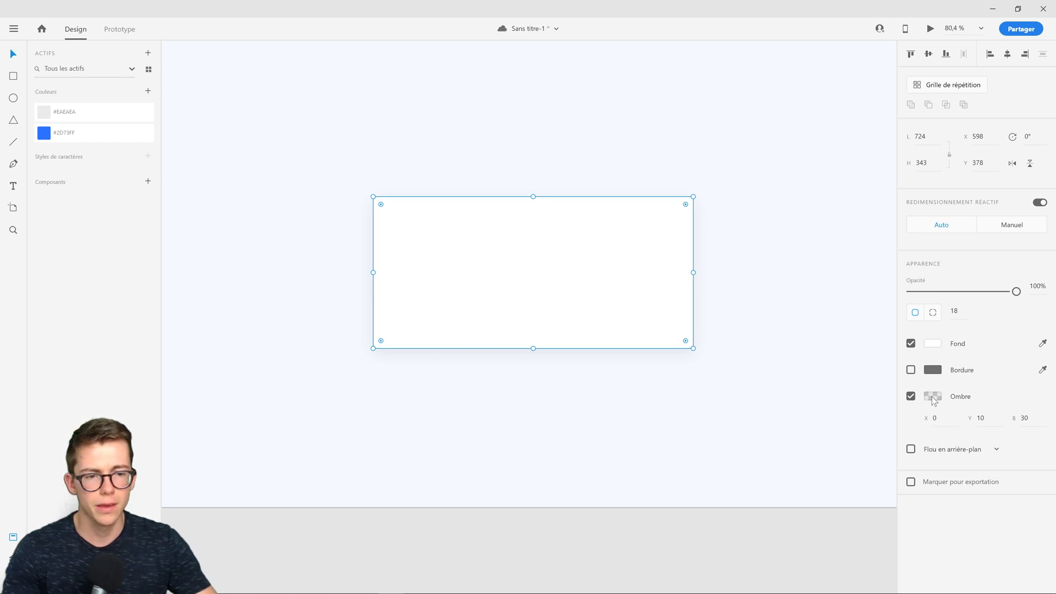
{"action": "left_click", "coordinate": [808, 384]}
{"action": "scroll", "coordinate": [507, 382], "scroll_direction": "down", "scroll_amount": 3}
{"action": "scroll", "coordinate": [516, 395], "scroll_direction": "up", "scroll_amount": 2}
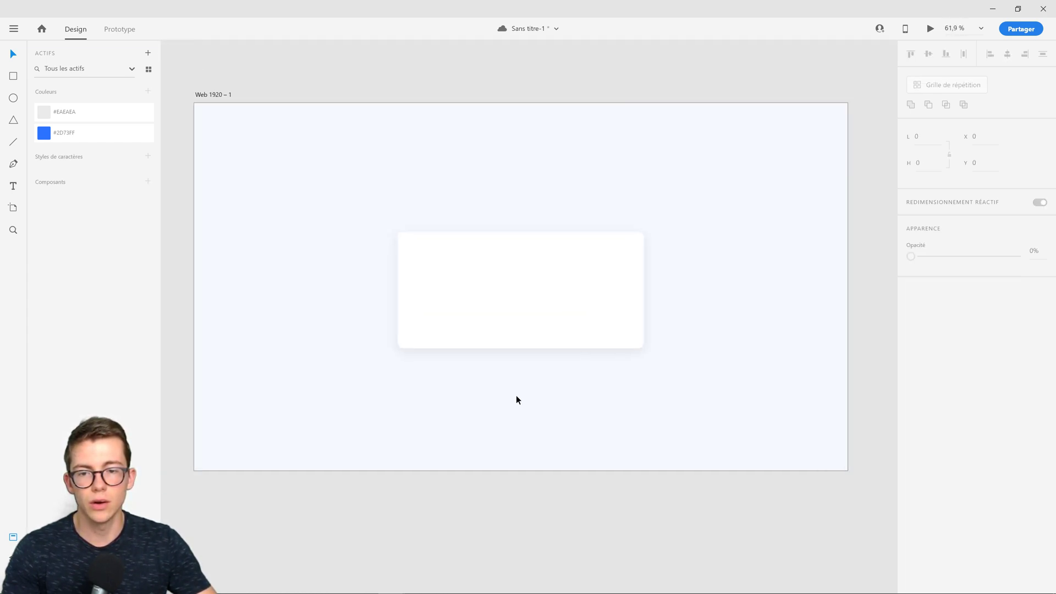
Step: Change the card's shadow colour to mid-grey #878787
{"action": "left_click", "coordinate": [549, 324]}
{"action": "left_click", "coordinate": [932, 396]}
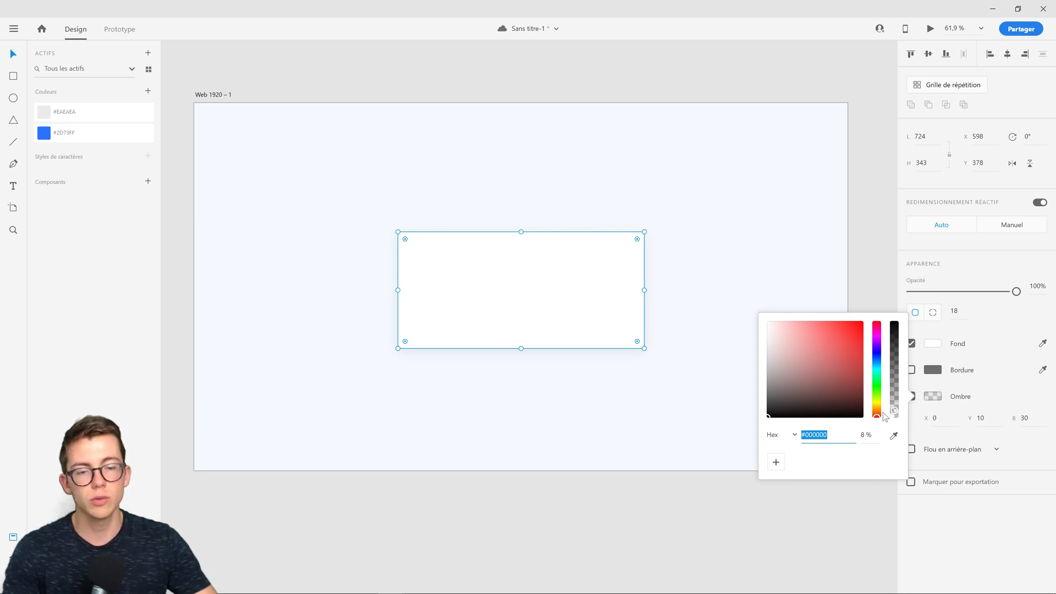
{"action": "left_click_drag", "start_coordinate": [771, 418], "coordinate": [765, 368]}
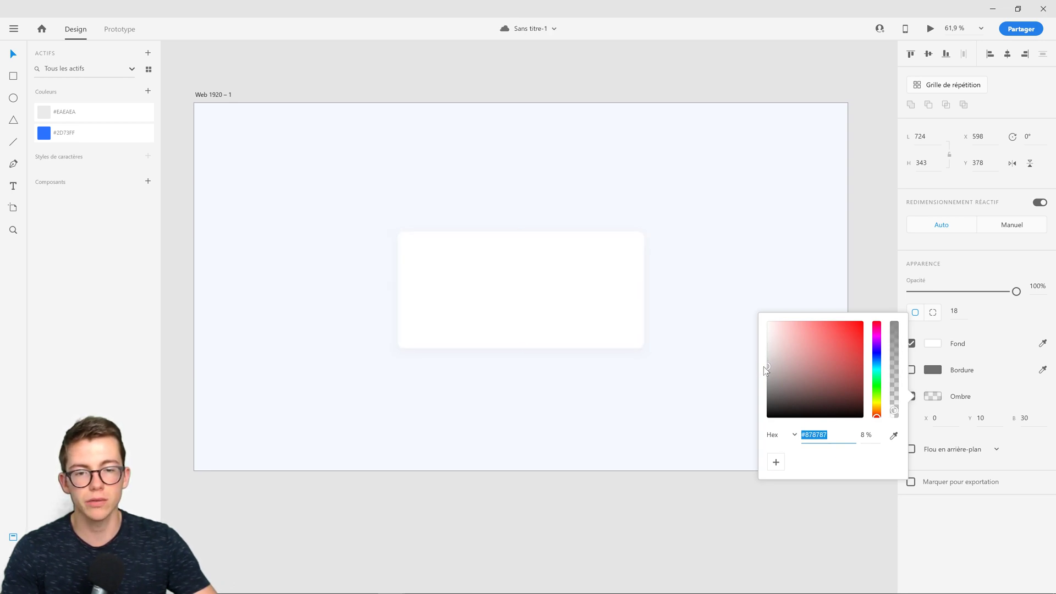
{"action": "left_click", "coordinate": [992, 531]}
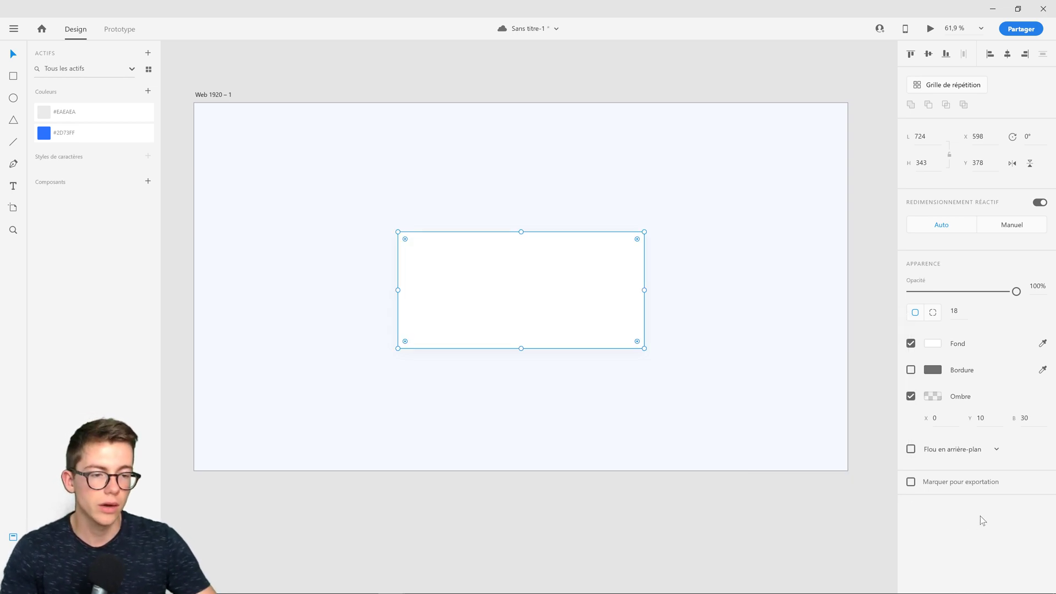
Step: Set the card shadow's blur to 40 and its vertical offset to 15
{"action": "left_click", "coordinate": [1025, 419]}
{"action": "type", "text": "40"}
{"action": "key", "text": "Return"}
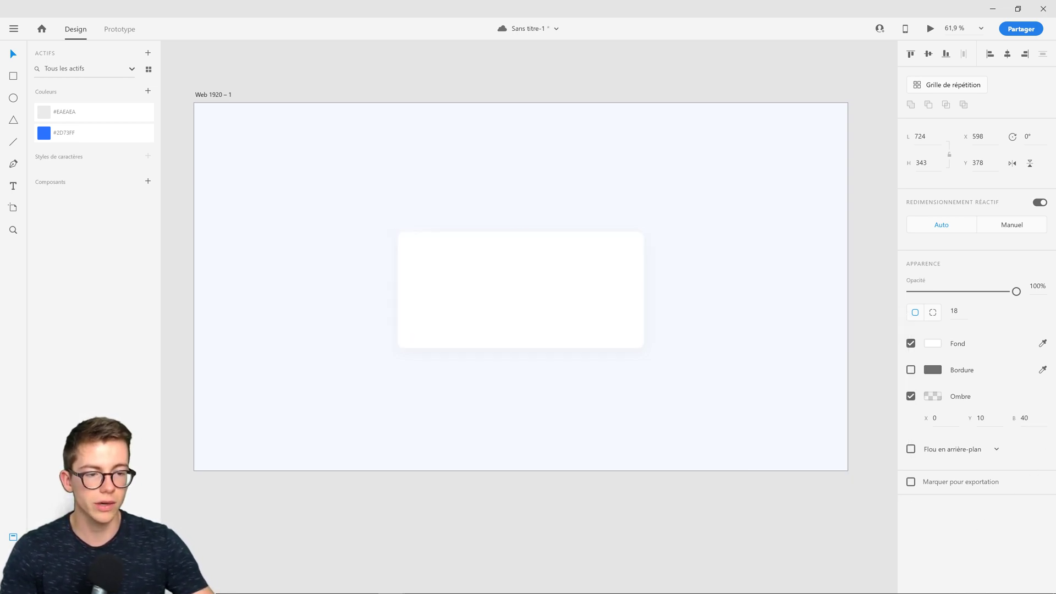
{"action": "left_click", "coordinate": [972, 415]}
{"action": "type", "text": "15"}
{"action": "key", "text": "Return"}
{"action": "left_click", "coordinate": [699, 401]}
{"action": "scroll", "coordinate": [672, 406], "scroll_direction": "down", "scroll_amount": 5}
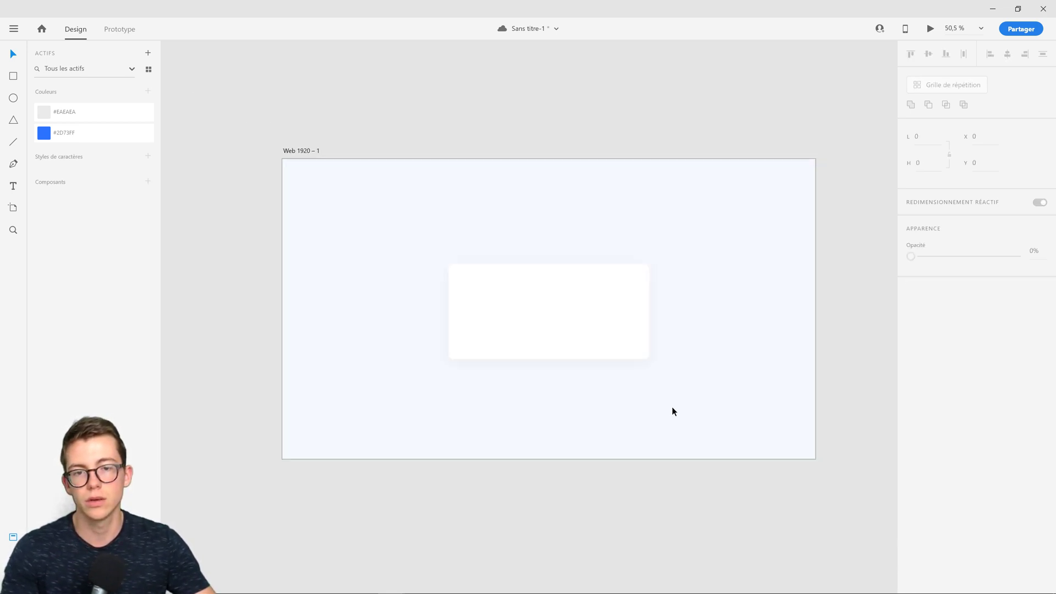
{"action": "scroll", "coordinate": [613, 453], "scroll_direction": "up", "scroll_amount": 5}
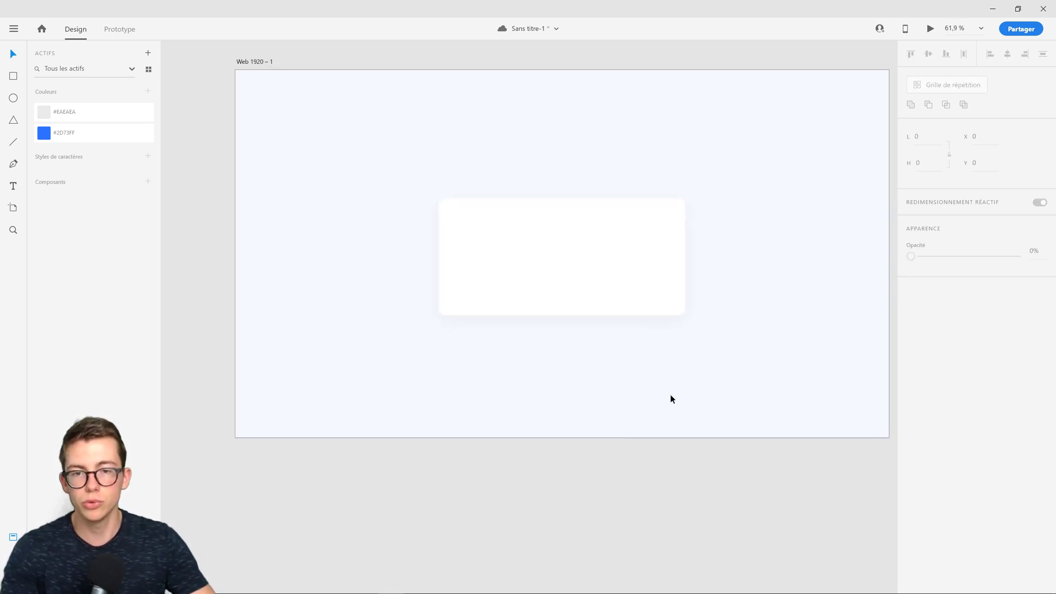
Step: Reposition the white card so it sits exactly at the centre of the artboard
{"action": "mouse_move", "coordinate": [618, 257]}
{"action": "left_mouse_down"}
{"action": "mouse_move", "coordinate": [625, 246]}
{"action": "mouse_move", "coordinate": [620, 256]}
{"action": "left_mouse_up"}
{"action": "mouse_move", "coordinate": [562, 312]}
{"action": "left_mouse_down"}
{"action": "mouse_move", "coordinate": [566, 340]}
{"action": "mouse_move", "coordinate": [566, 311]}
{"action": "left_mouse_up"}
{"action": "left_click_drag", "start_coordinate": [608, 278], "coordinate": [610, 280]}
{"action": "left_click", "coordinate": [691, 389]}
Step: Add the text "Confirmez-vous la suppression ?" in the upper part of the card
{"action": "left_click", "coordinate": [13, 186]}
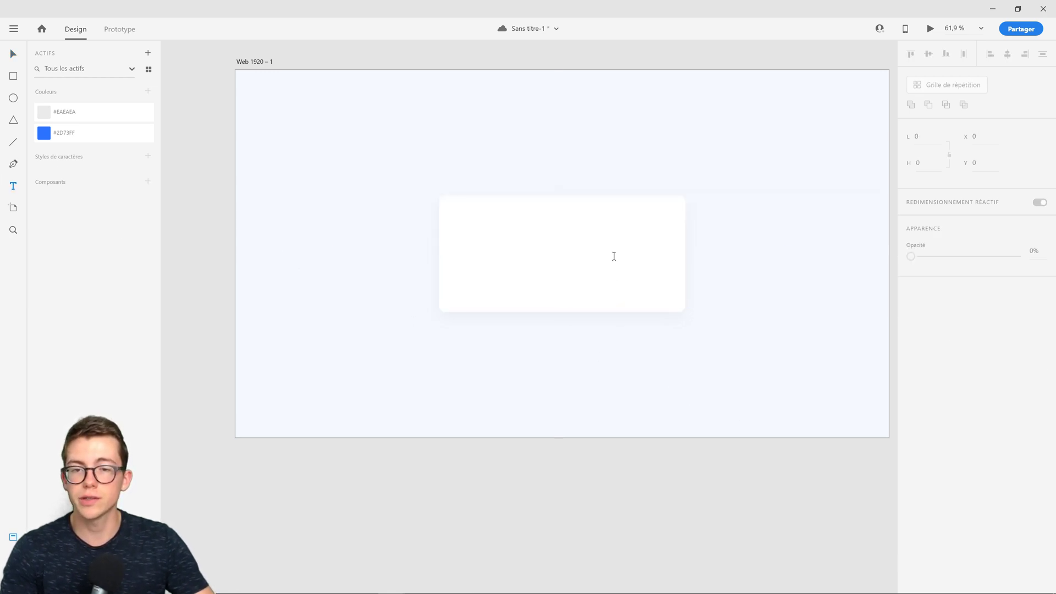
{"action": "left_click", "coordinate": [512, 228]}
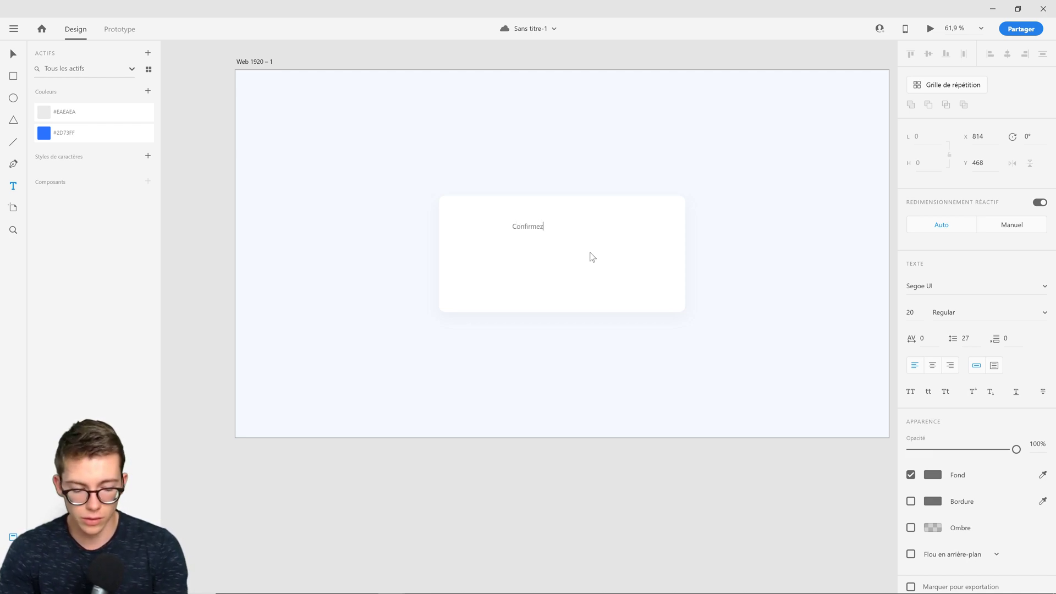
{"action": "type", "text": "Confirmez-vous la suppression"}
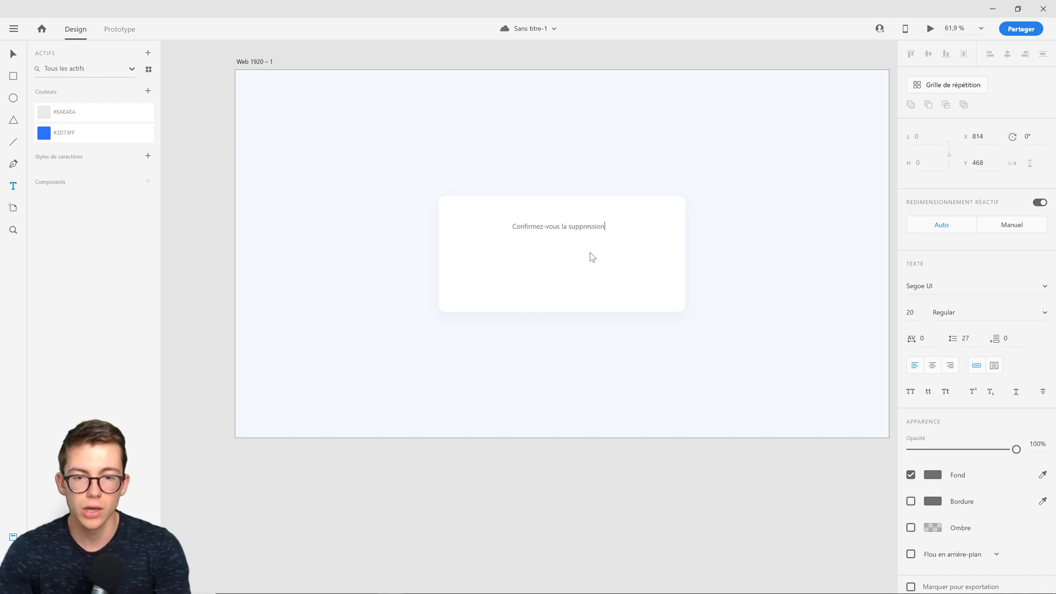
Step: Format the whole confirmation question in Proxima Nova Bold
{"action": "key", "text": "ctrl+a"}
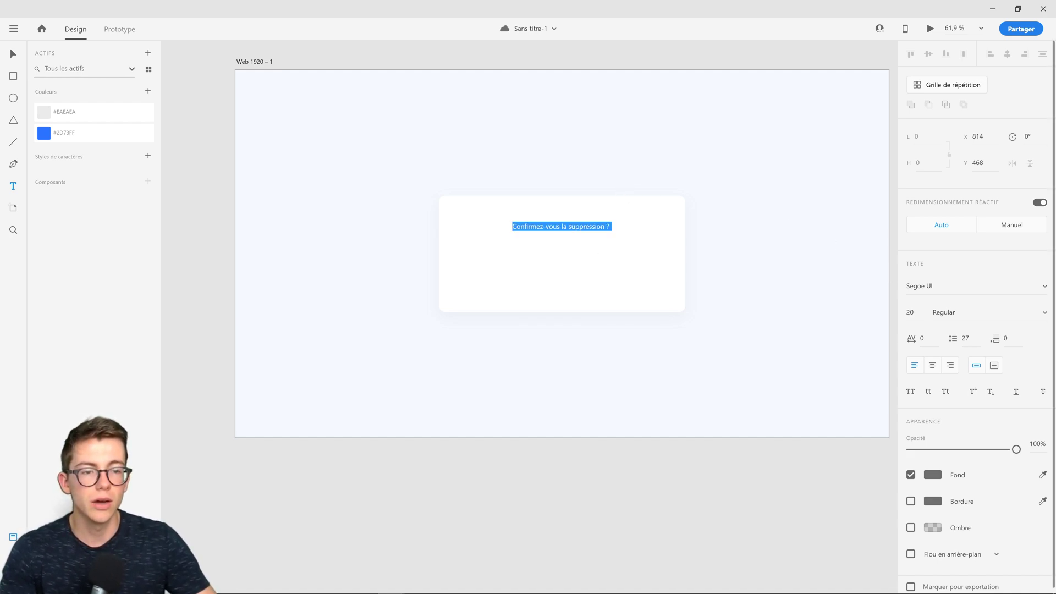
{"action": "left_click", "coordinate": [929, 286]}
{"action": "type", "text": "Proxima Nova"}
{"action": "key", "text": "Return"}
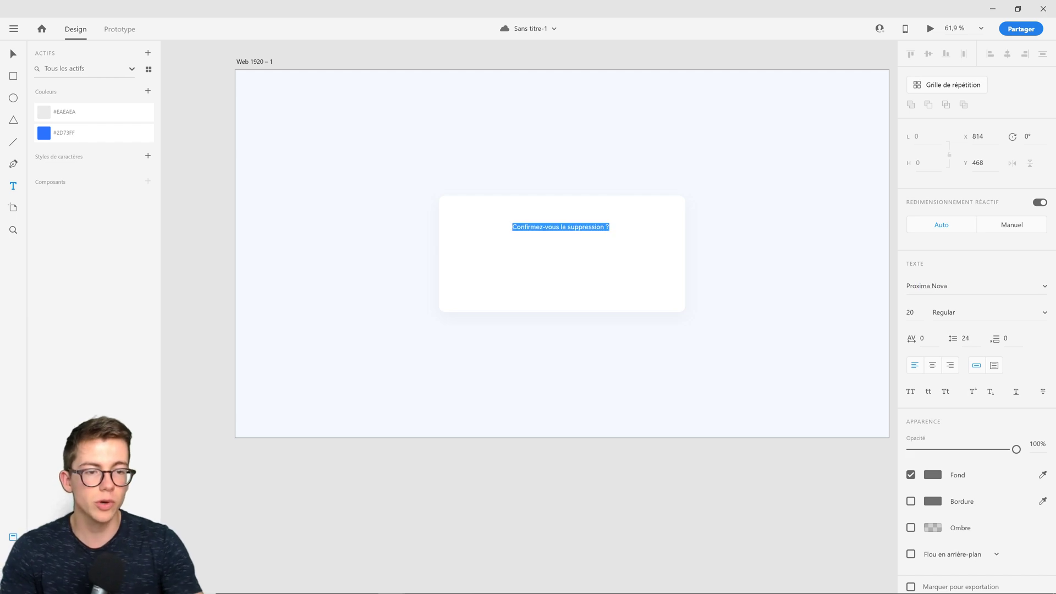
{"action": "left_click", "coordinate": [950, 308]}
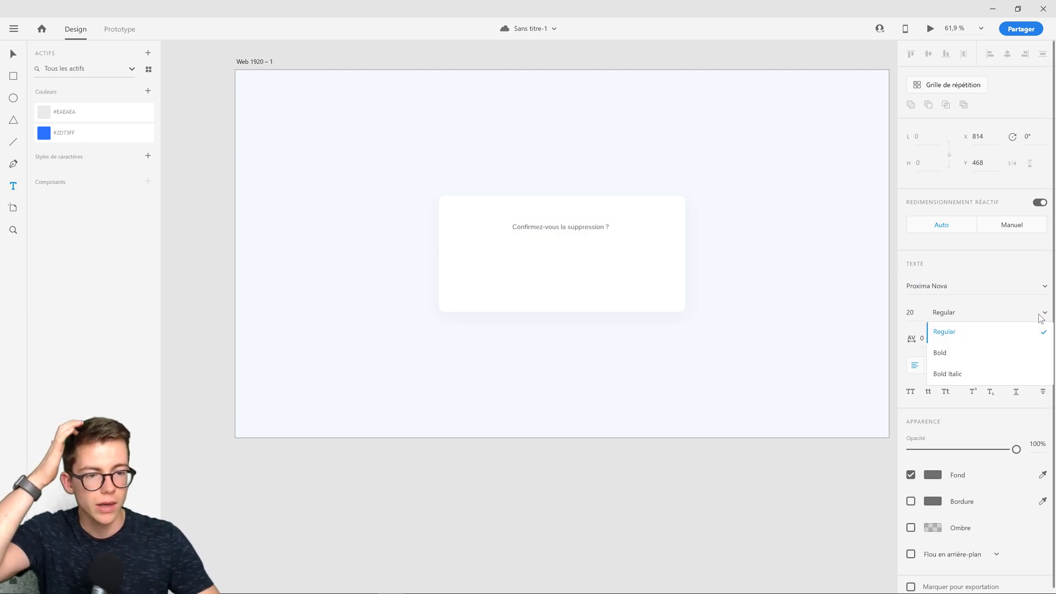
{"action": "left_click", "coordinate": [1015, 351]}
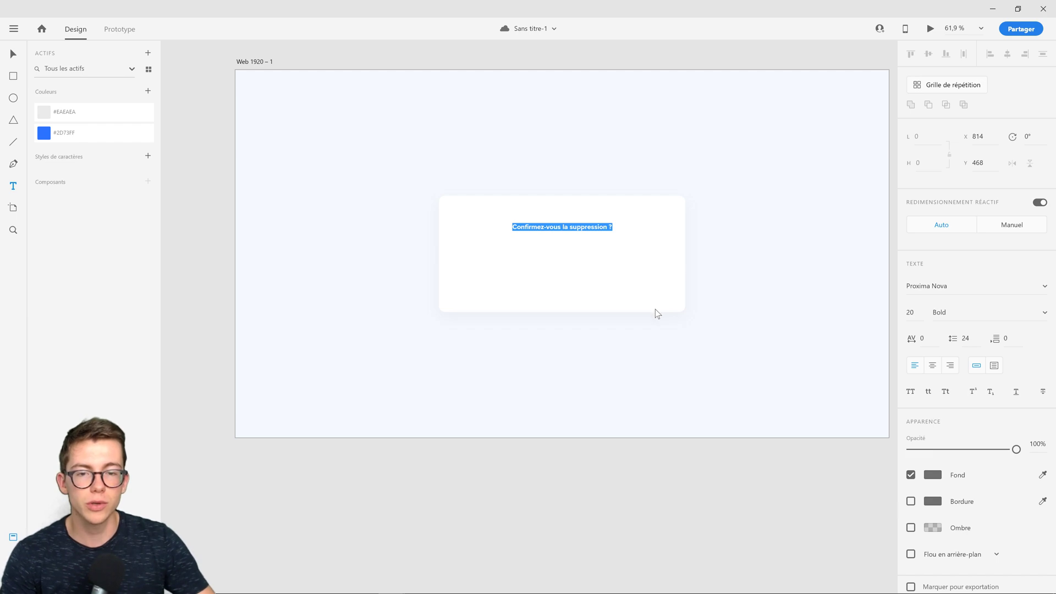
{"action": "key", "text": "Escape"}
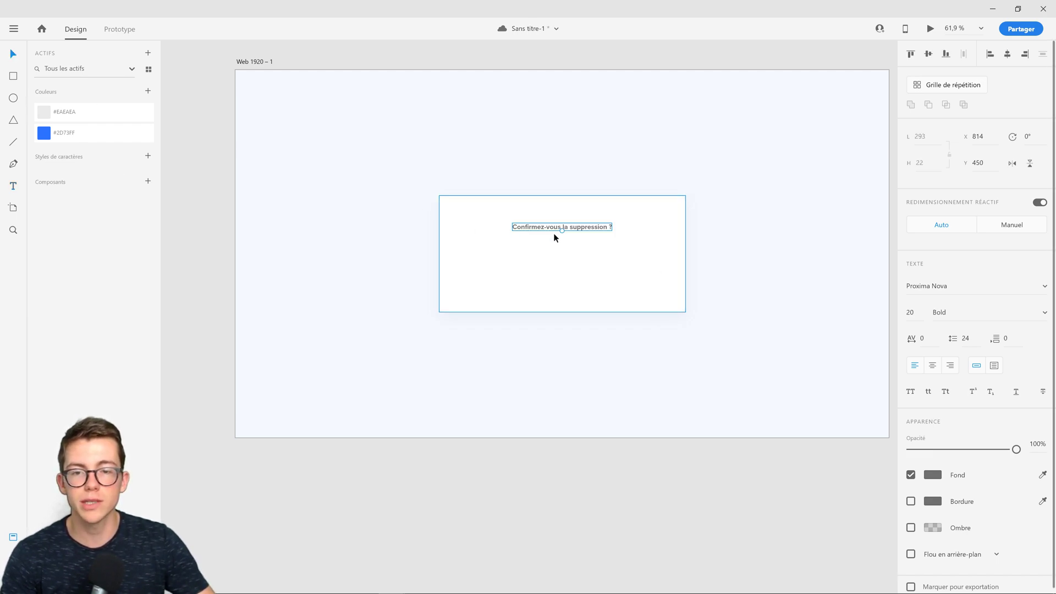
Step: Enlarge the card title to size 28, horizontally centred, and place a copy of it below at about Y 505
{"action": "mouse_move", "coordinate": [562, 230]}
{"action": "left_mouse_down"}
{"action": "mouse_move", "coordinate": [577, 215]}
{"action": "mouse_move", "coordinate": [544, 230]}
{"action": "left_mouse_up"}
{"action": "scroll", "coordinate": [622, 215], "scroll_direction": "up", "scroll_amount": 3}
{"action": "scroll", "coordinate": [547, 235], "scroll_direction": "up", "scroll_amount": 2}
{"action": "left_click_drag", "start_coordinate": [622, 222], "coordinate": [622, 285]}
Step: Replace the copied title's text with "Vous êtes de supprimer définitivement votre dossier. Cette action est définitive"
{"action": "double_click", "coordinate": [599, 279]}
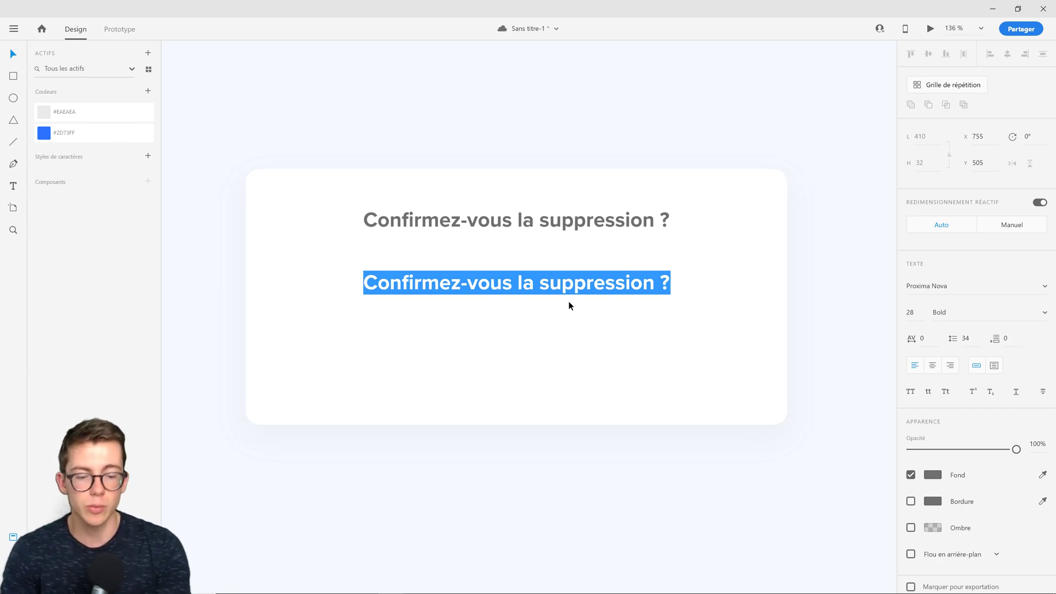
{"action": "type", "text": "V"}
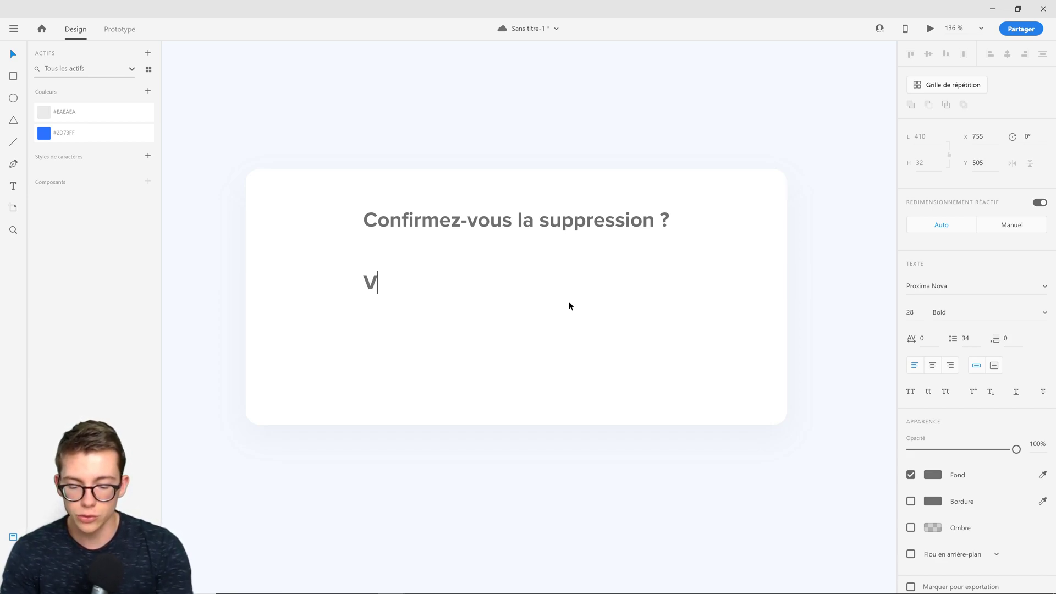
{"action": "type", "text": "ous êtes d"}
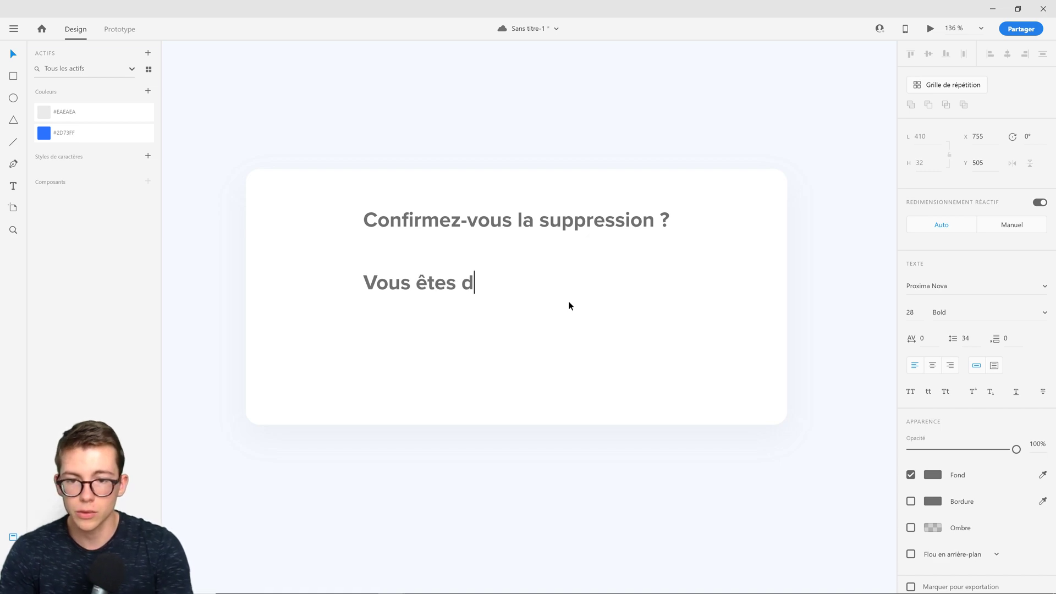
{"action": "type", "text": "e sup^pr"}
{"action": "key", "text": "BackSpace"}
{"action": "key", "text": "BackSpace"}
{"action": "key", "text": "BackSpace"}
{"action": "type", "text": "primer définitivement "}
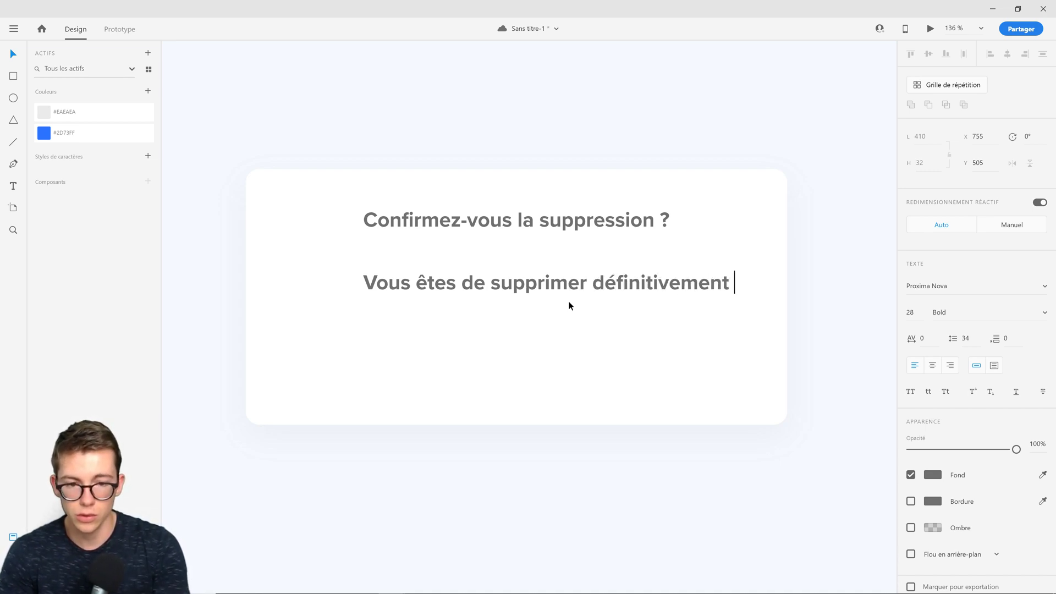
{"action": "type", "text": "votre dossier"}
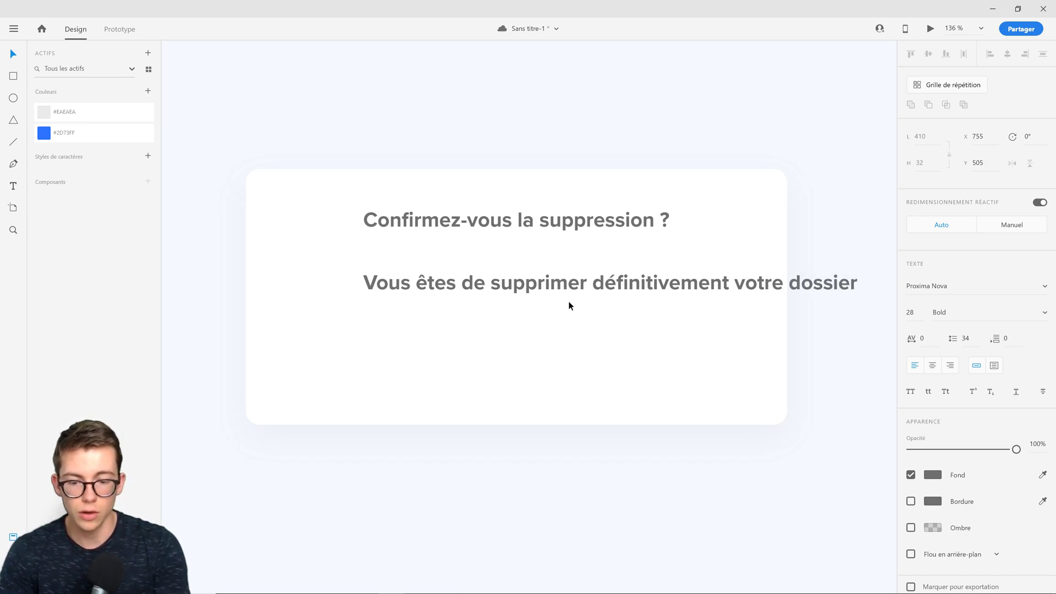
{"action": "type", "text": "de"}
{"action": "key", "text": "BackSpace"}
{"action": "key", "text": "BackSpace"}
{"action": "key", "text": "BackSpace"}
{"action": "key", "text": "BackSpace"}
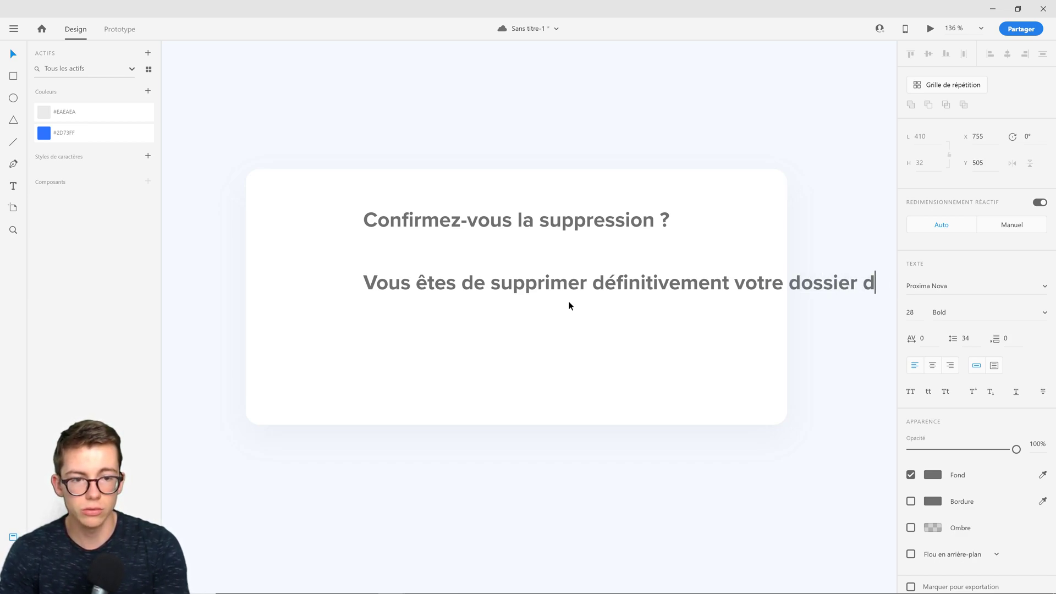
{"action": "type", "text": ". Cet"}
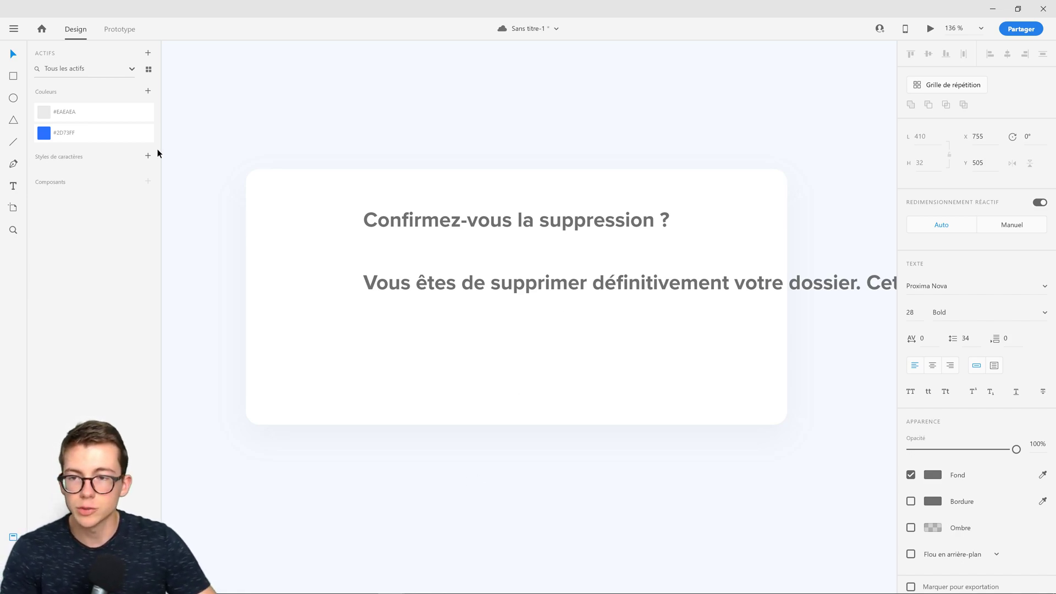
{"action": "scroll", "coordinate": [549, 371], "scroll_direction": "down", "scroll_amount": 1}
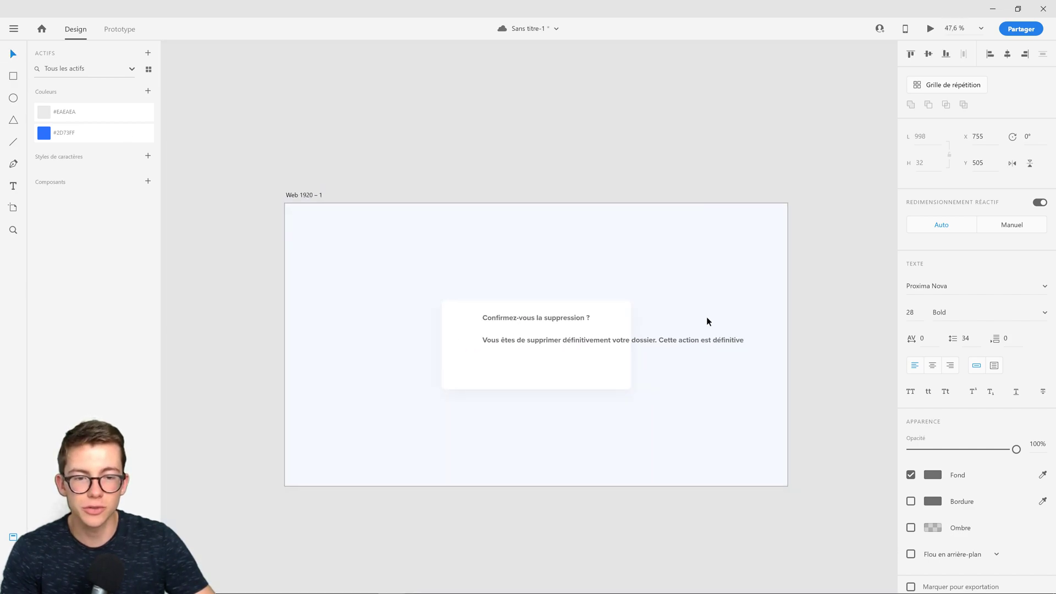
Step: Convert the message to area text about 589 by 166 and centre its box in the card below the title
{"action": "scroll", "coordinate": [707, 318], "scroll_direction": "up", "scroll_amount": 5}
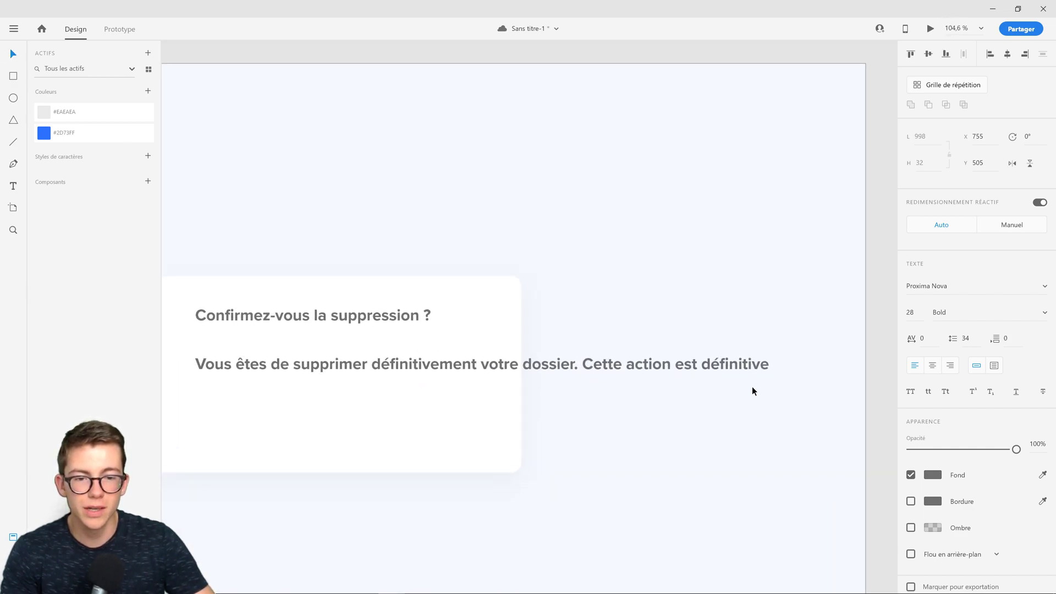
{"action": "scroll", "coordinate": [809, 370], "scroll_direction": "down", "scroll_amount": 3}
{"action": "scroll", "coordinate": [453, 394], "scroll_direction": "up", "scroll_amount": 3}
{"action": "left_click_drag", "start_coordinate": [615, 349], "coordinate": [514, 349]}
{"action": "scroll", "coordinate": [513, 348], "scroll_direction": "down", "scroll_amount": 2}
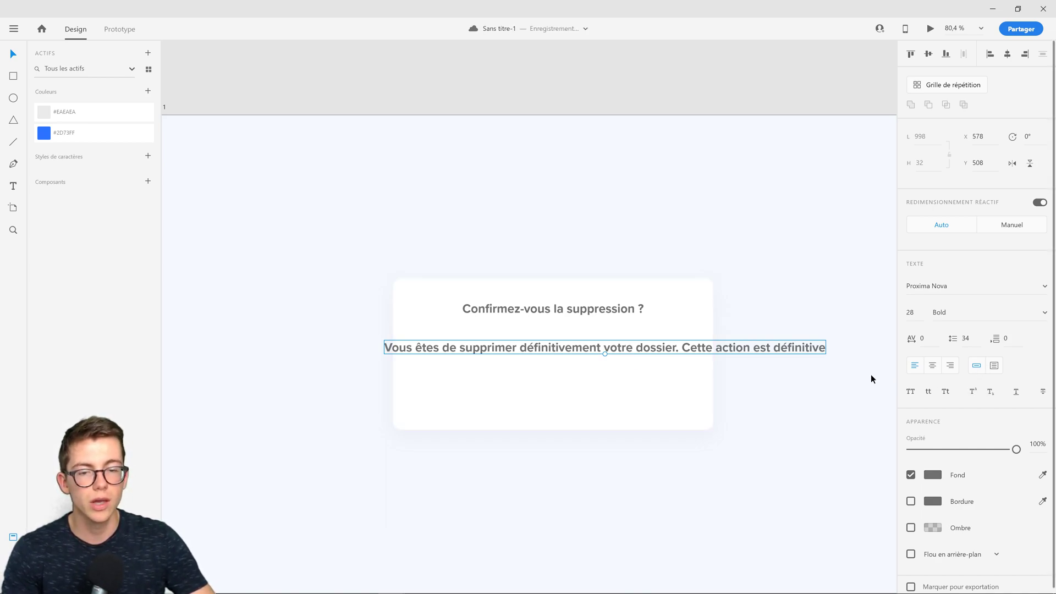
{"action": "left_click_drag", "start_coordinate": [567, 349], "coordinate": [527, 342]}
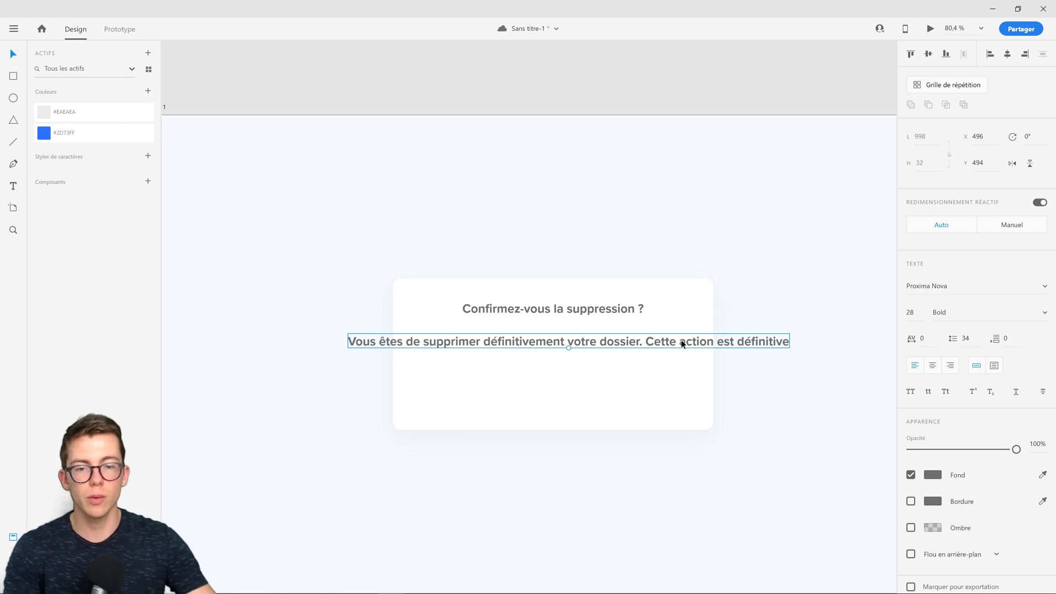
{"action": "left_click", "coordinate": [996, 365]}
{"action": "left_click_drag", "start_coordinate": [791, 348], "coordinate": [608, 407]}
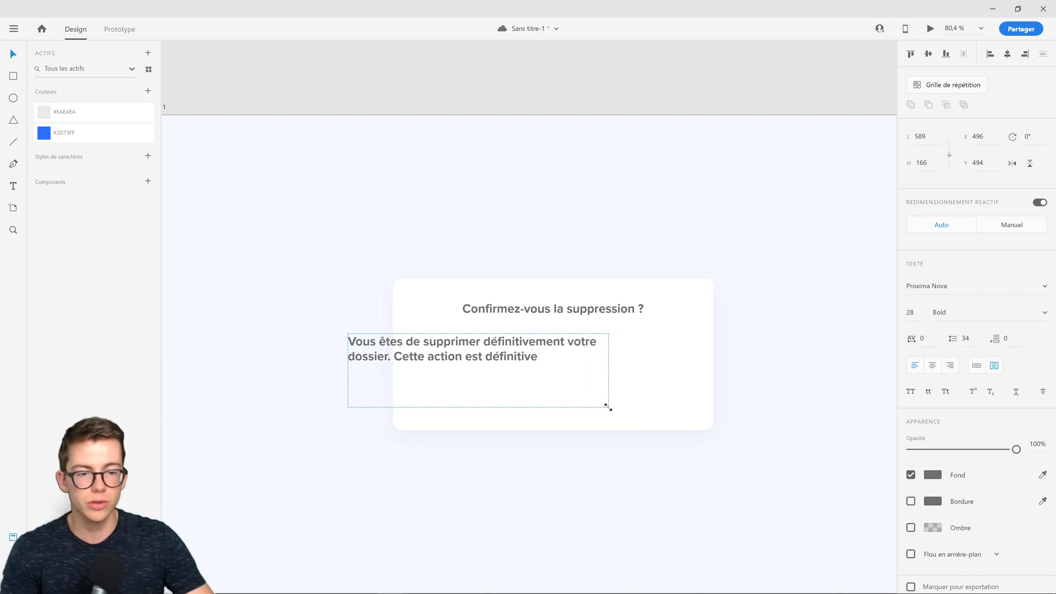
{"action": "left_click_drag", "start_coordinate": [505, 360], "coordinate": [580, 354]}
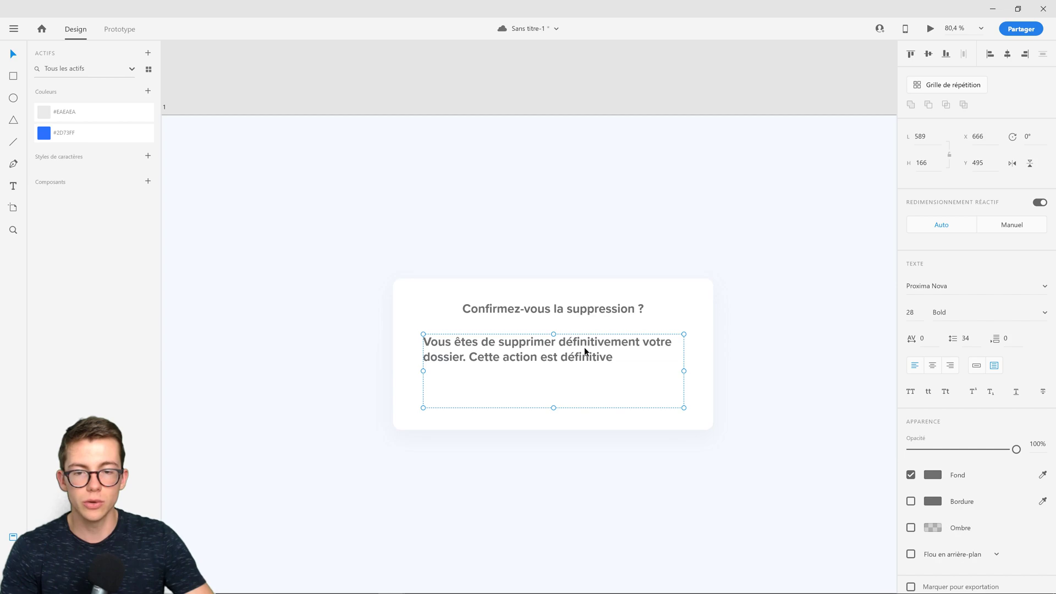
Step: Centre-align the message text and shorten its box to a height of about 136
{"action": "left_click", "coordinate": [933, 365]}
{"action": "left_click_drag", "start_coordinate": [554, 407], "coordinate": [554, 394]}
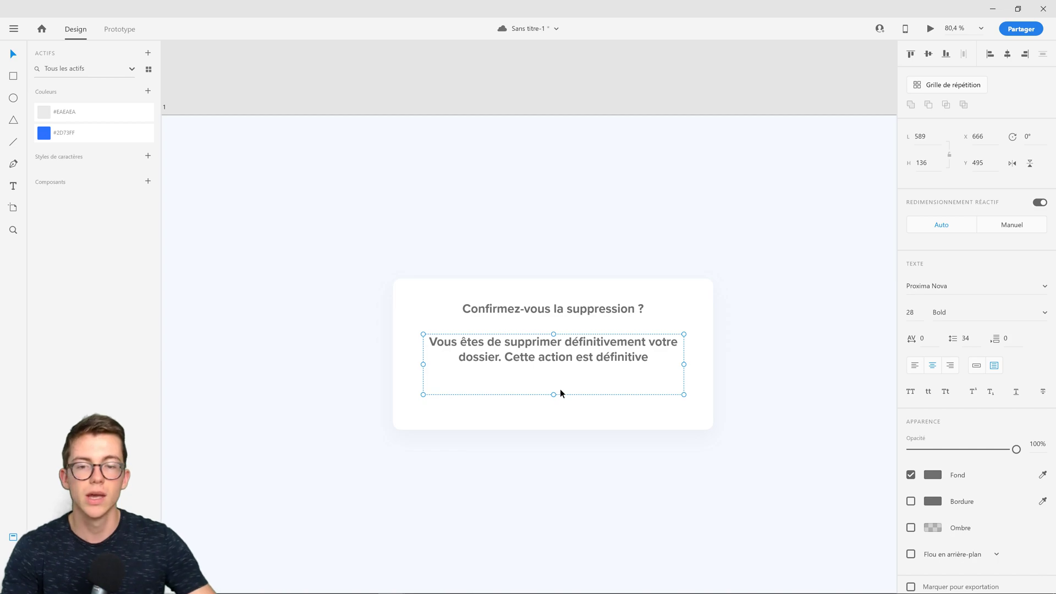
{"action": "left_click", "coordinate": [837, 333]}
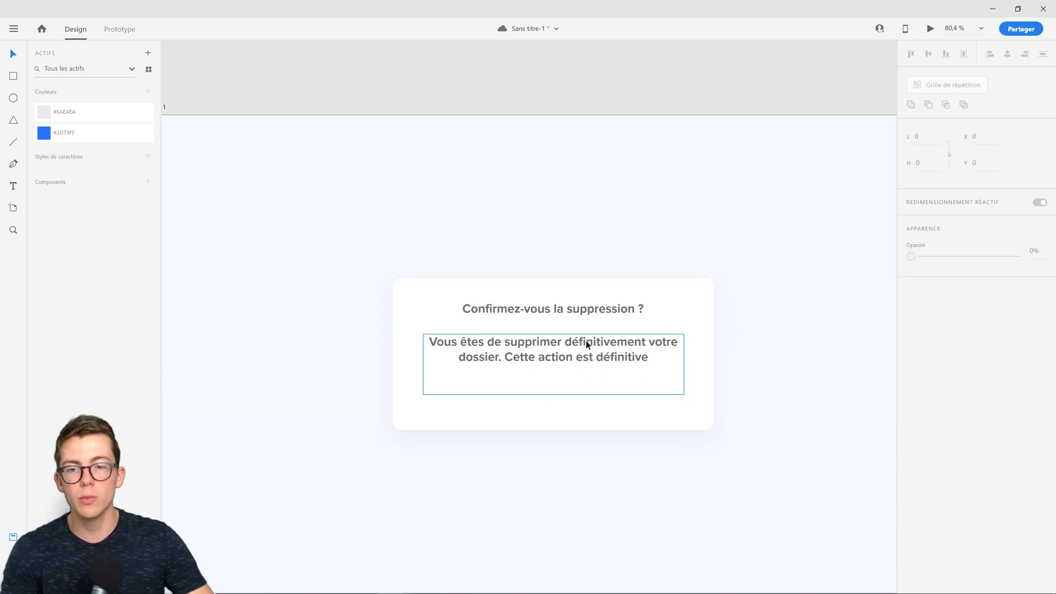
Step: Save the document and change the message text's weight to Regular
{"action": "left_click", "coordinate": [613, 317]}
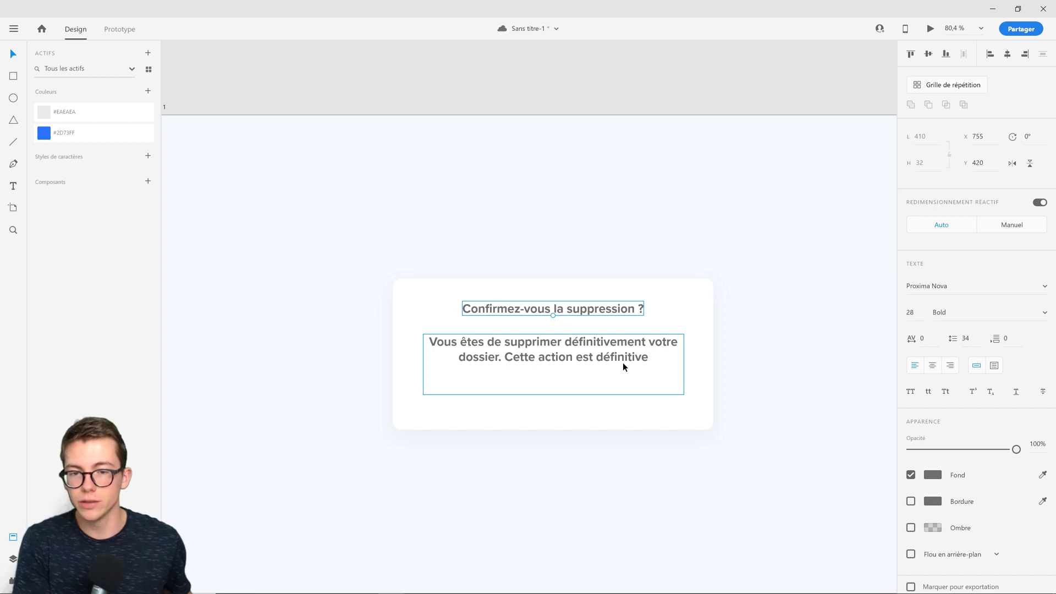
{"action": "key", "text": "ctrl+s"}
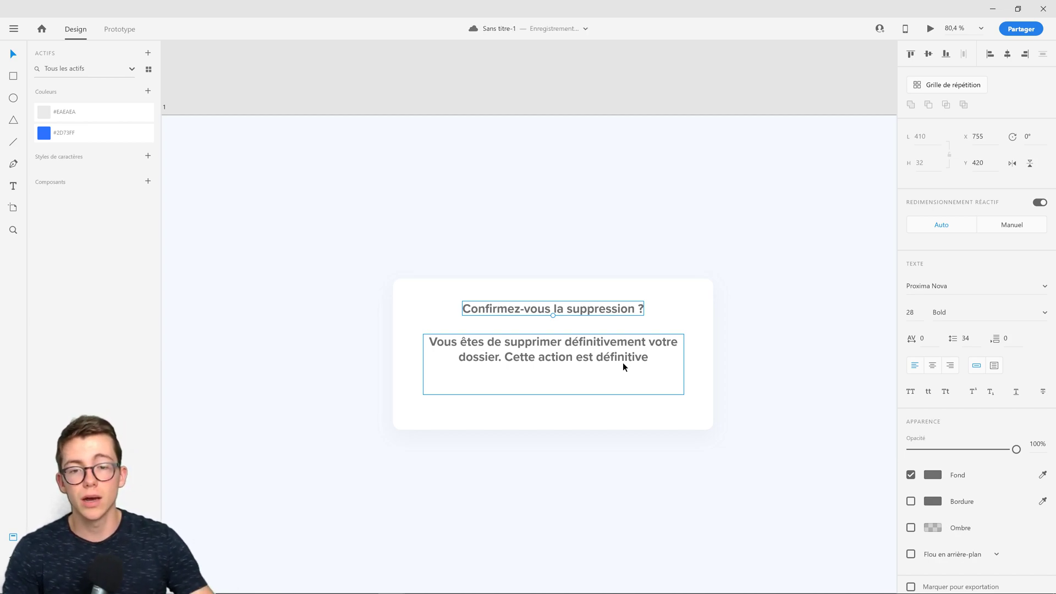
{"action": "left_click", "coordinate": [625, 342]}
{"action": "left_click", "coordinate": [1045, 313]}
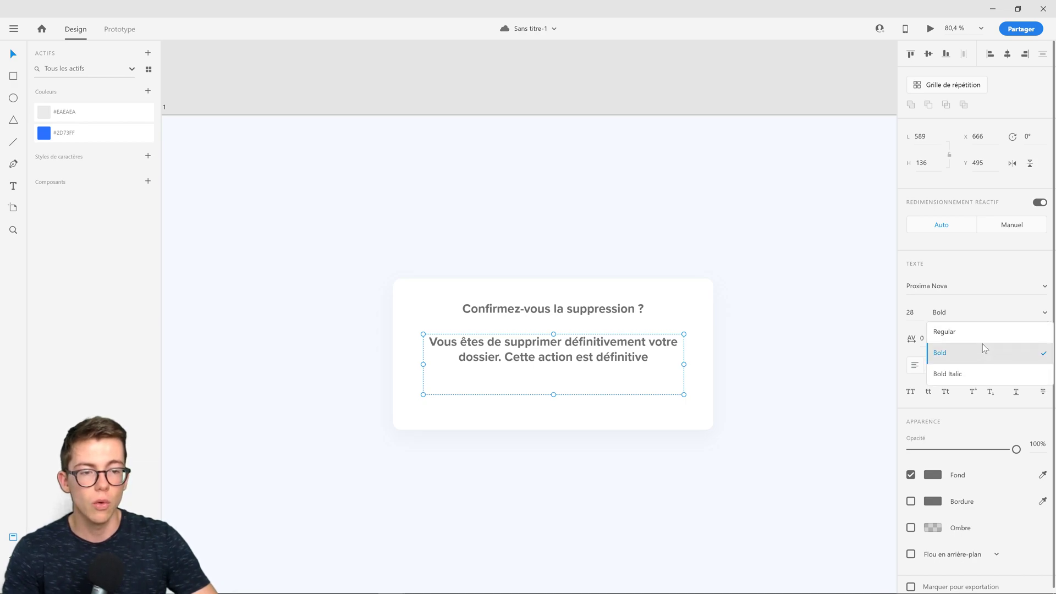
{"action": "left_click", "coordinate": [980, 329]}
{"action": "left_click", "coordinate": [770, 359]}
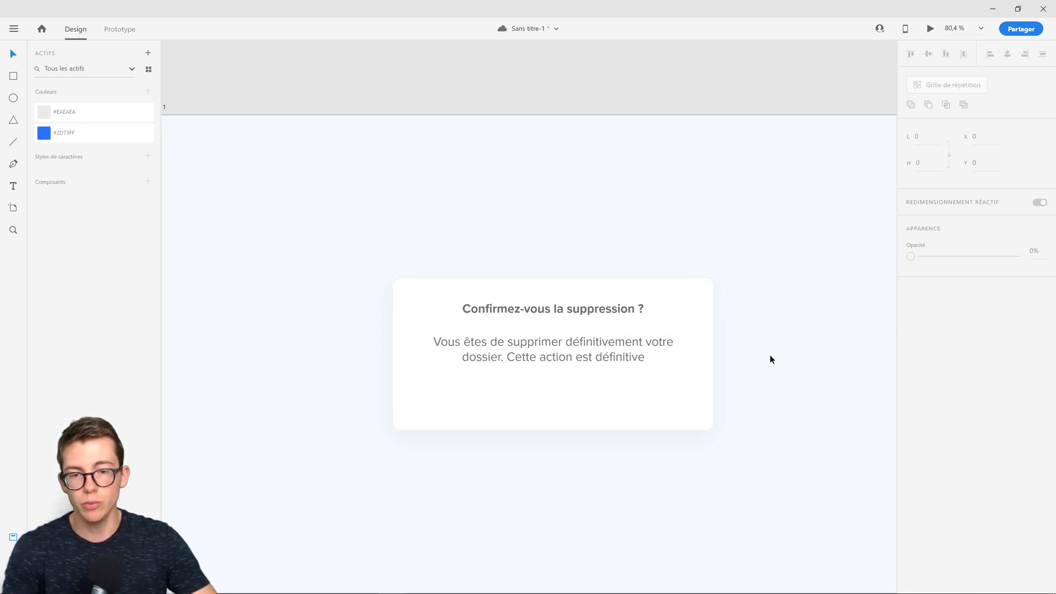
{"action": "scroll", "coordinate": [507, 352], "scroll_direction": "down", "scroll_amount": 3}
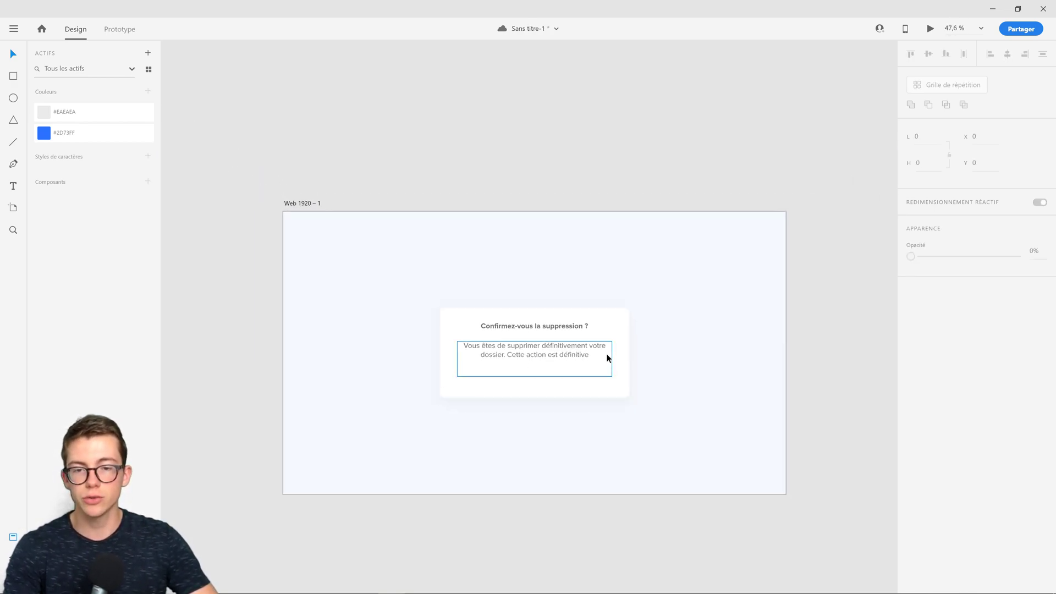
{"action": "scroll", "coordinate": [572, 352], "scroll_direction": "up", "scroll_amount": 4}
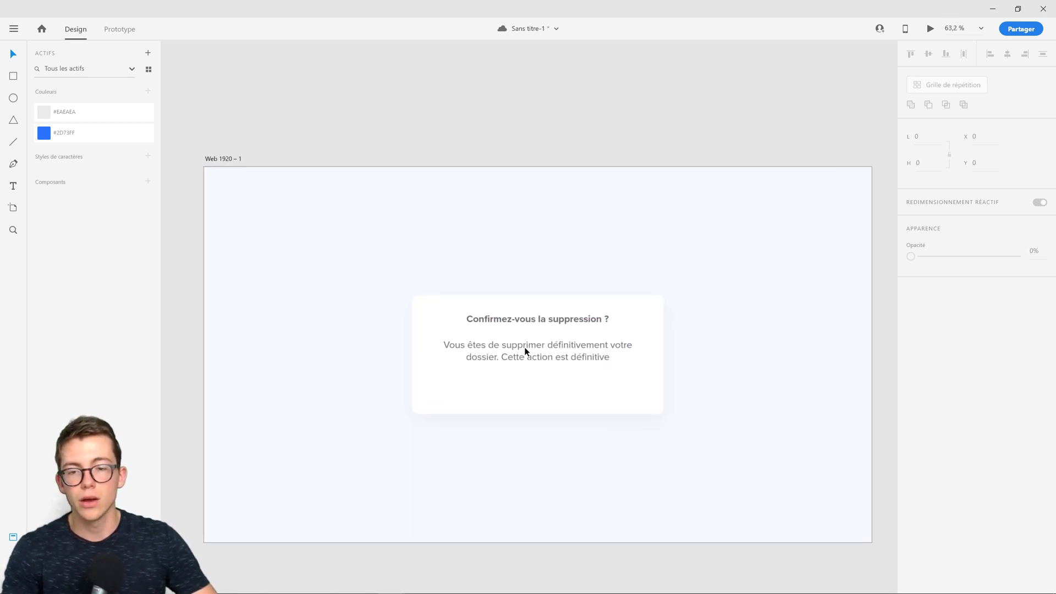
Step: Reduce the message text's font size, trying 20 and settling on 22
{"action": "left_click", "coordinate": [664, 361]}
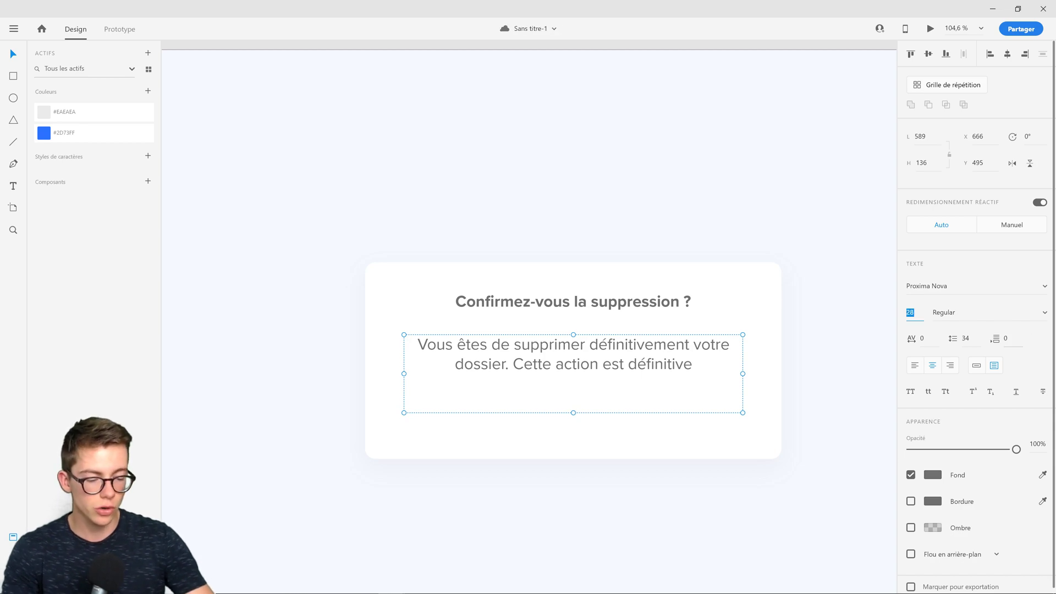
{"action": "type", "text": "20"}
{"action": "key", "text": "Return"}
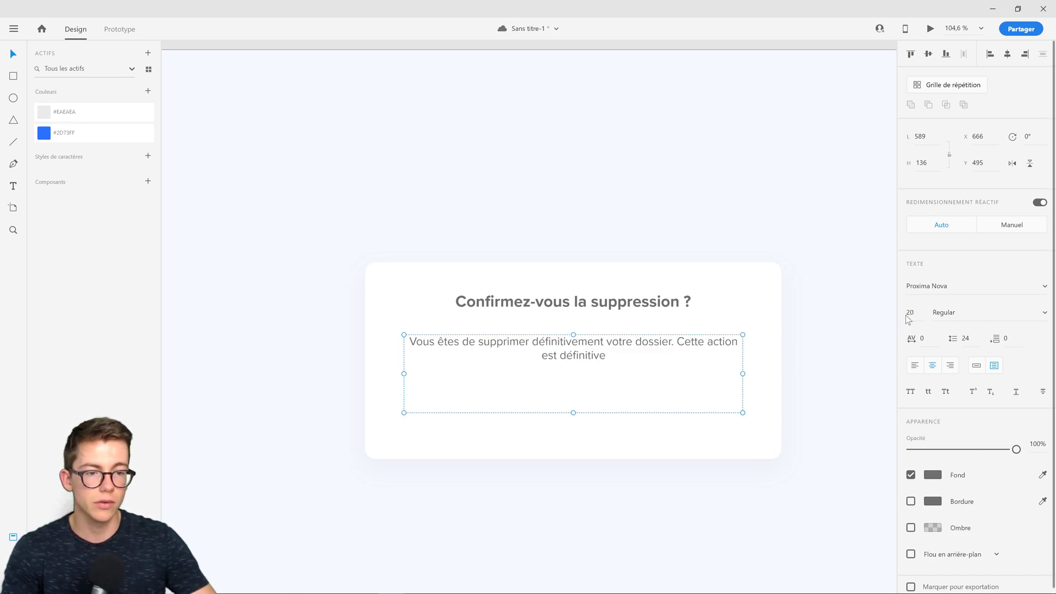
{"action": "type", "text": "2"}
{"action": "key", "text": "Return"}
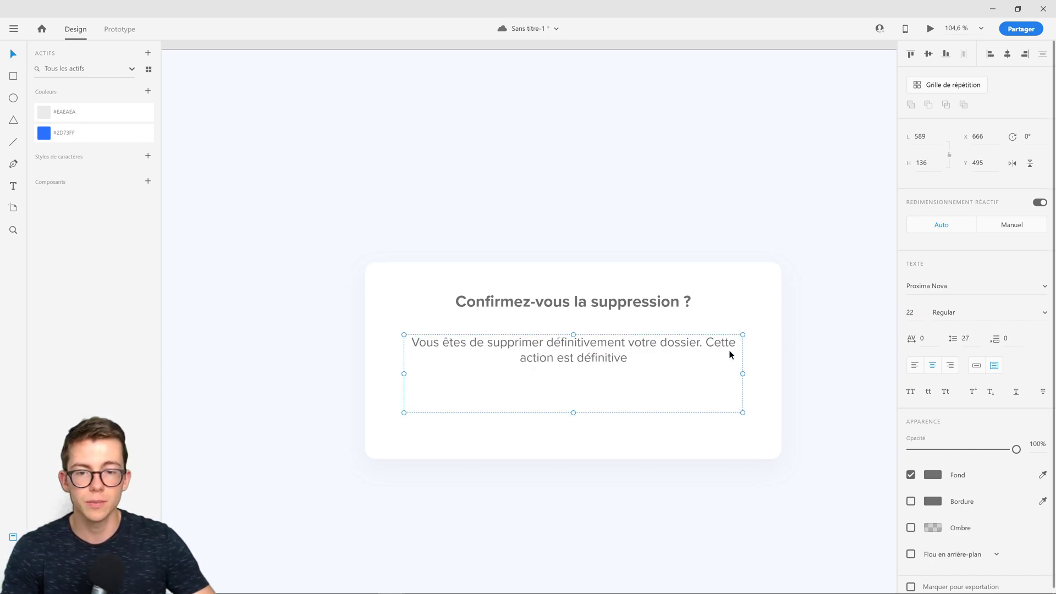
{"action": "scroll", "coordinate": [467, 372], "scroll_direction": "down", "scroll_amount": 4}
{"action": "scroll", "coordinate": [509, 397], "scroll_direction": "up", "scroll_amount": 4}
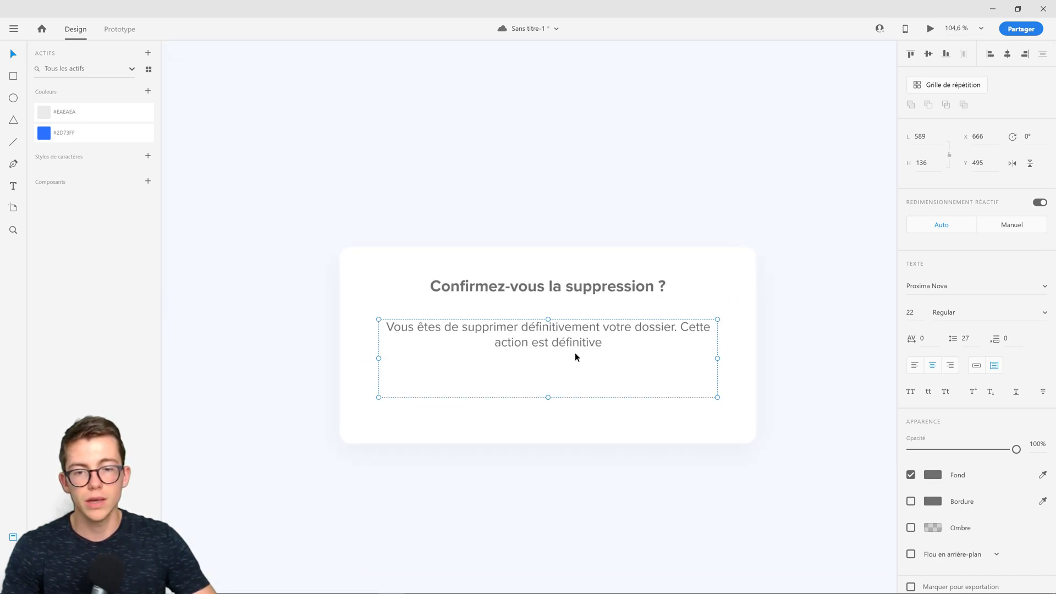
Step: Recolour the card title's fill with the dark navy blue #123564
{"action": "left_click", "coordinate": [618, 289]}
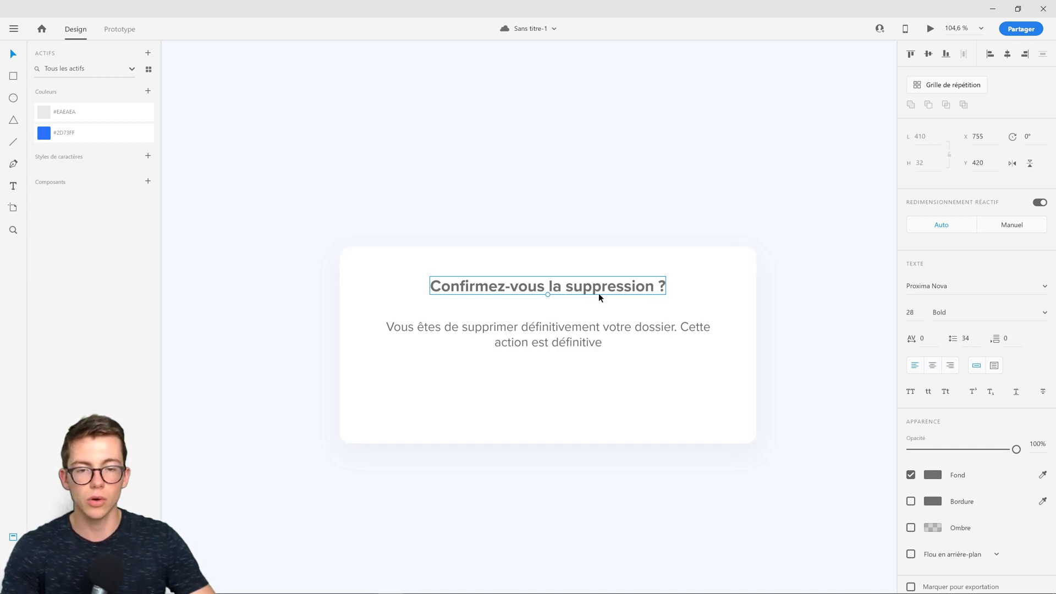
{"action": "left_click", "coordinate": [938, 480]}
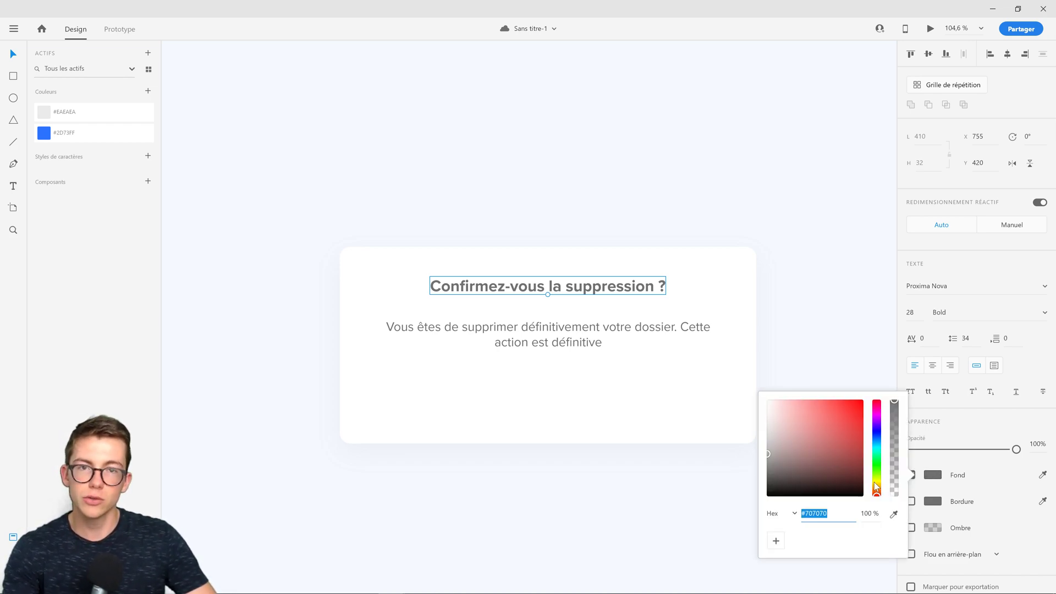
{"action": "left_click_drag", "start_coordinate": [876, 486], "coordinate": [847, 458]}
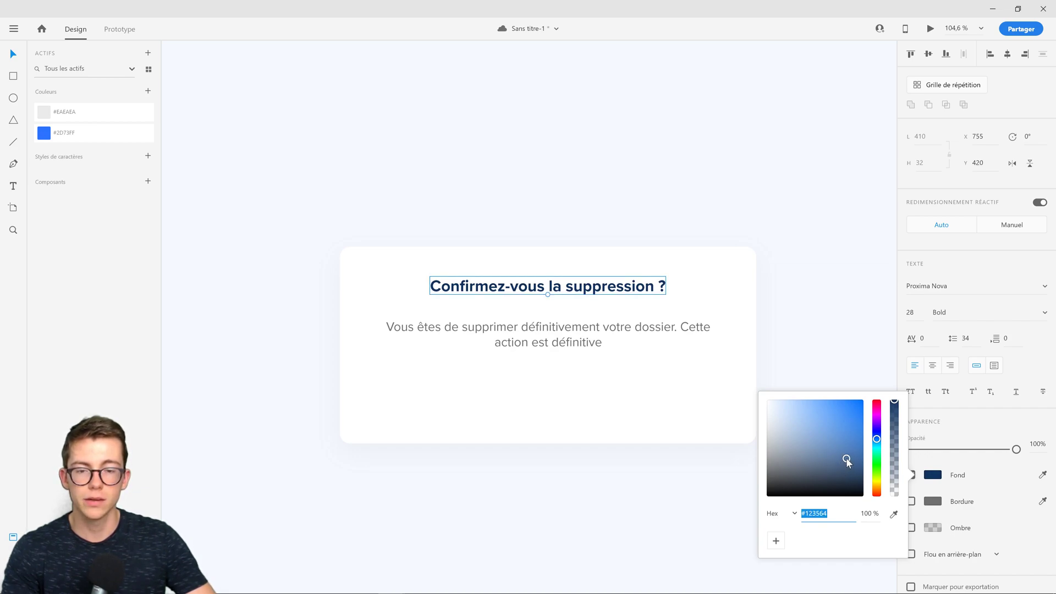
{"action": "left_click", "coordinate": [572, 295]}
{"action": "scroll", "coordinate": [605, 292], "scroll_direction": "up", "scroll_amount": 10}
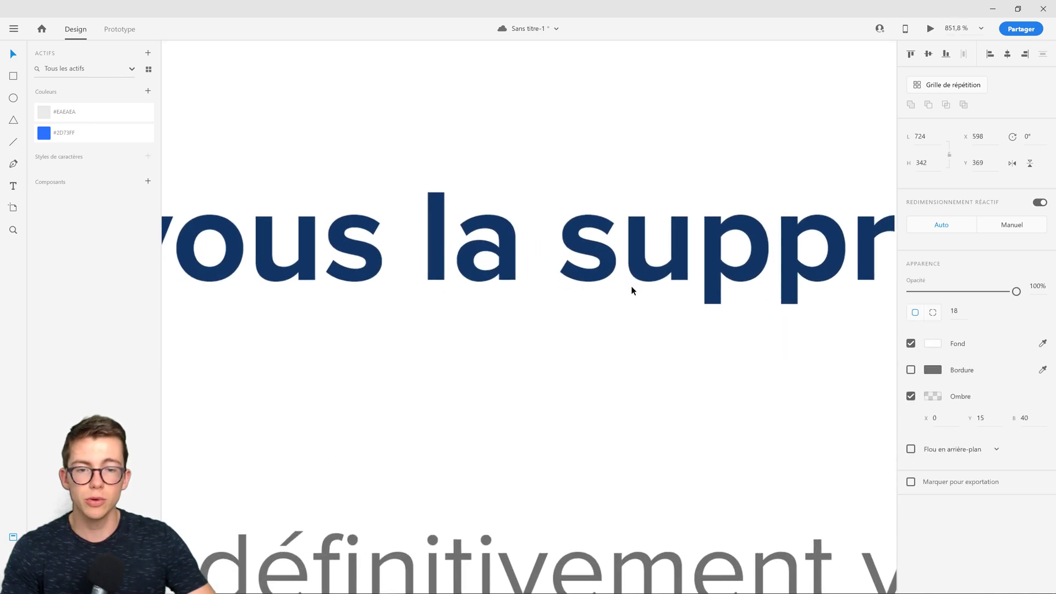
{"action": "scroll", "coordinate": [579, 345], "scroll_direction": "down", "scroll_amount": 9}
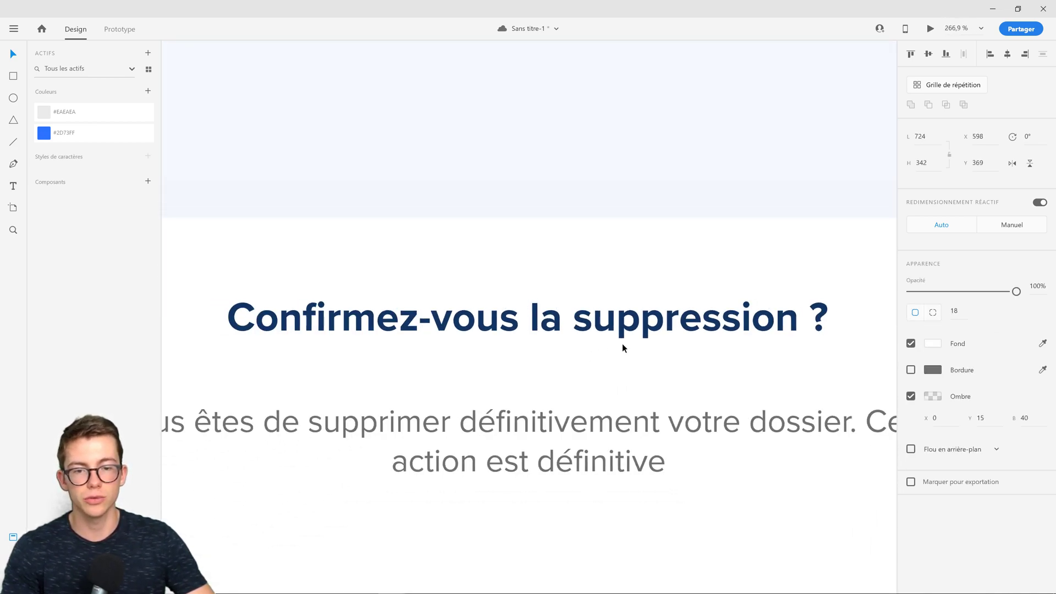
Step: Apply the saved blue #2D73FF to the card title and darken its fill to #163778
{"action": "left_click", "coordinate": [628, 334]}
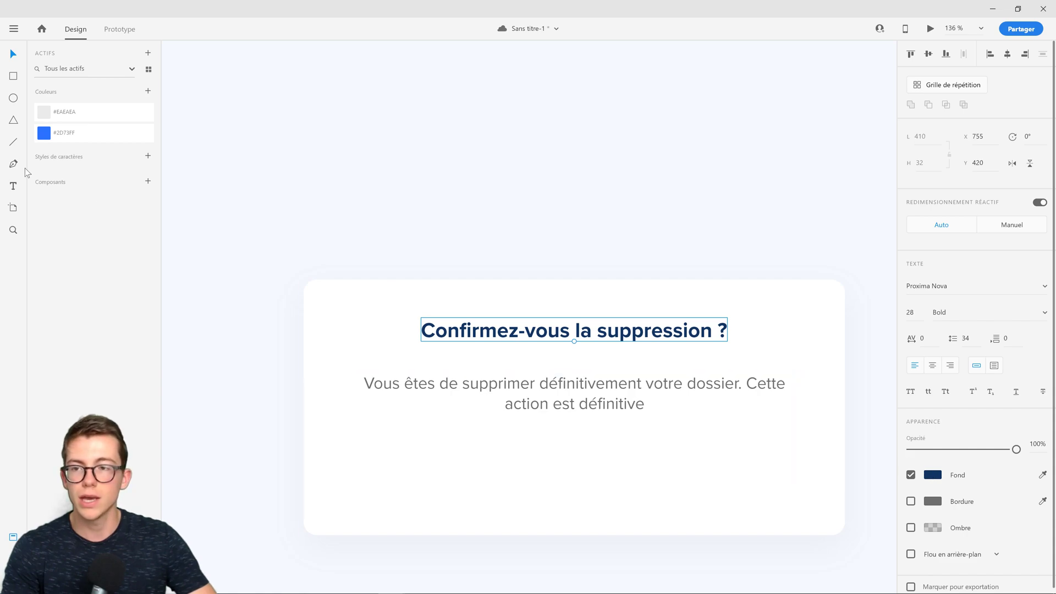
{"action": "left_click", "coordinate": [76, 137]}
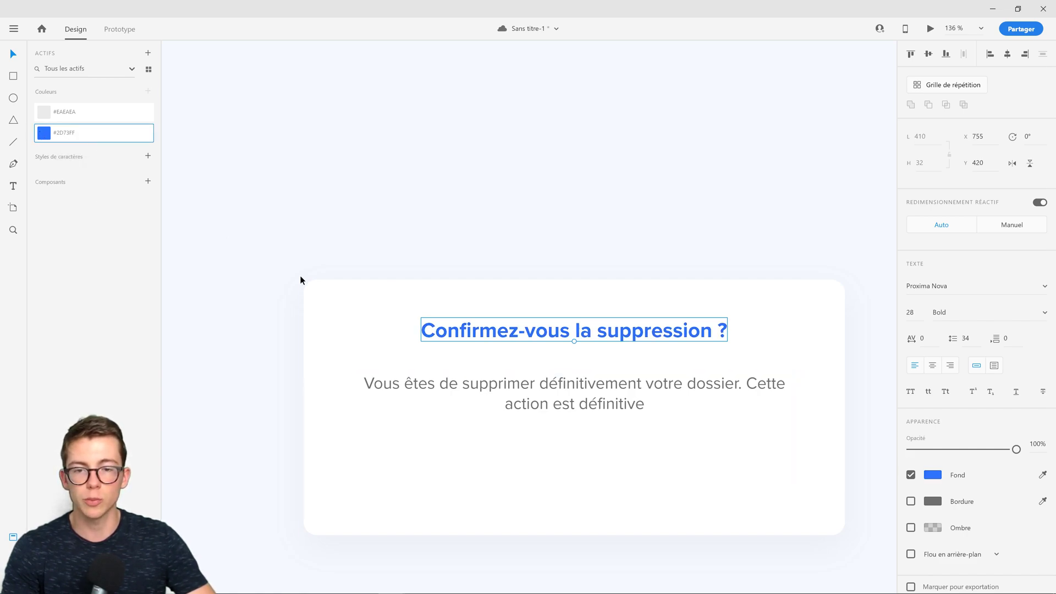
{"action": "left_click", "coordinate": [933, 476]}
{"action": "mouse_move", "coordinate": [836, 444]}
{"action": "left_mouse_down"}
{"action": "mouse_move", "coordinate": [849, 470]}
{"action": "mouse_move", "coordinate": [848, 450]}
{"action": "left_mouse_up"}
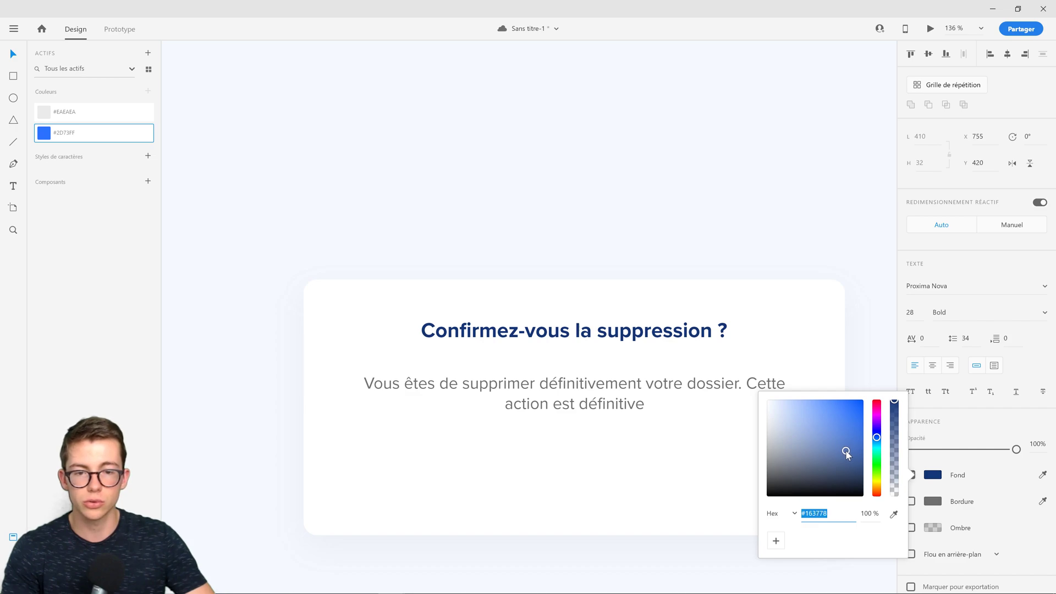
{"action": "left_click", "coordinate": [547, 376]}
{"action": "scroll", "coordinate": [545, 376], "scroll_direction": "down", "scroll_amount": 2}
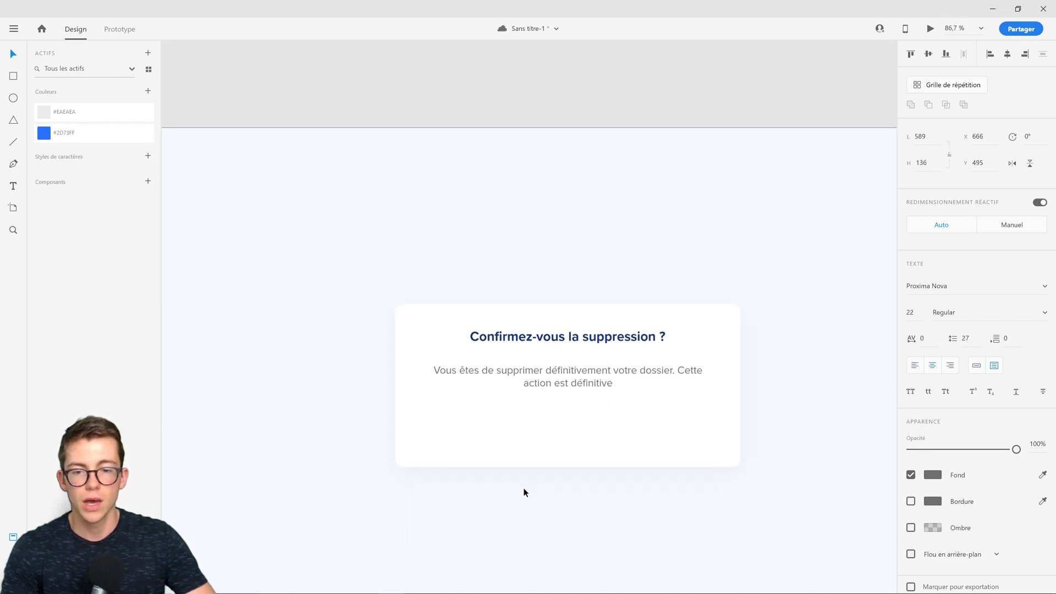
{"action": "scroll", "coordinate": [523, 488], "scroll_direction": "up", "scroll_amount": 1}
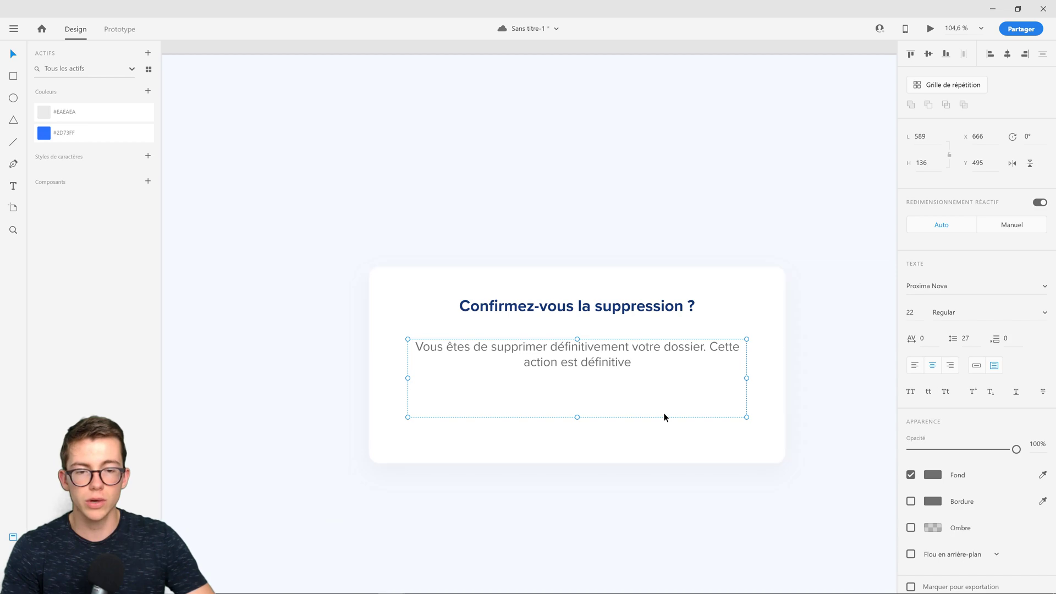
Step: Copy the card title's navy fill #163778 onto the message text and lighten it to greyish blue #909BB0
{"action": "left_click", "coordinate": [615, 311]}
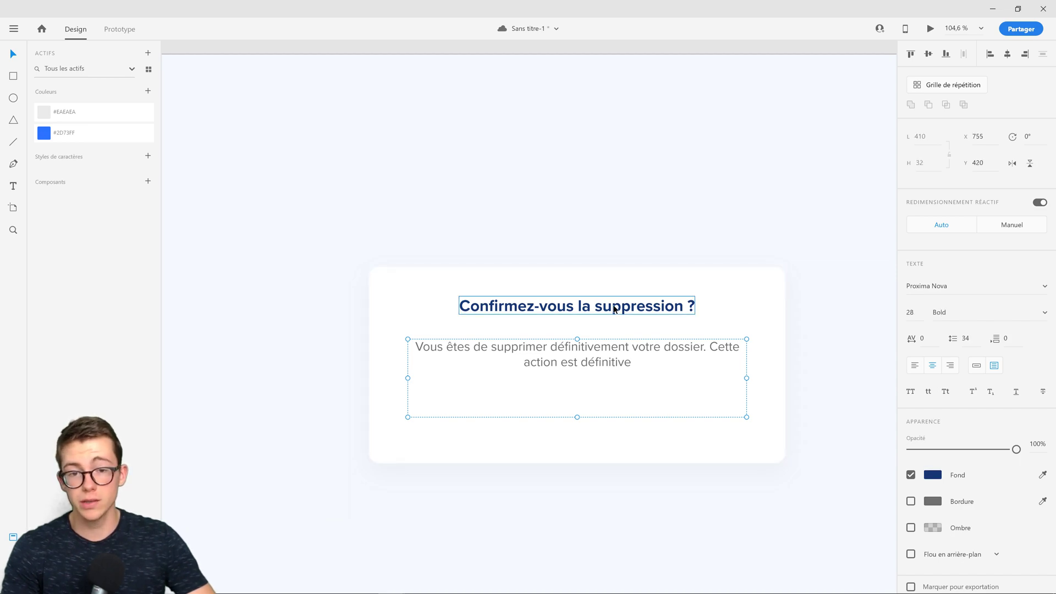
{"action": "left_click", "coordinate": [932, 476]}
{"action": "key", "text": "ctrl+c"}
{"action": "left_click", "coordinate": [550, 342]}
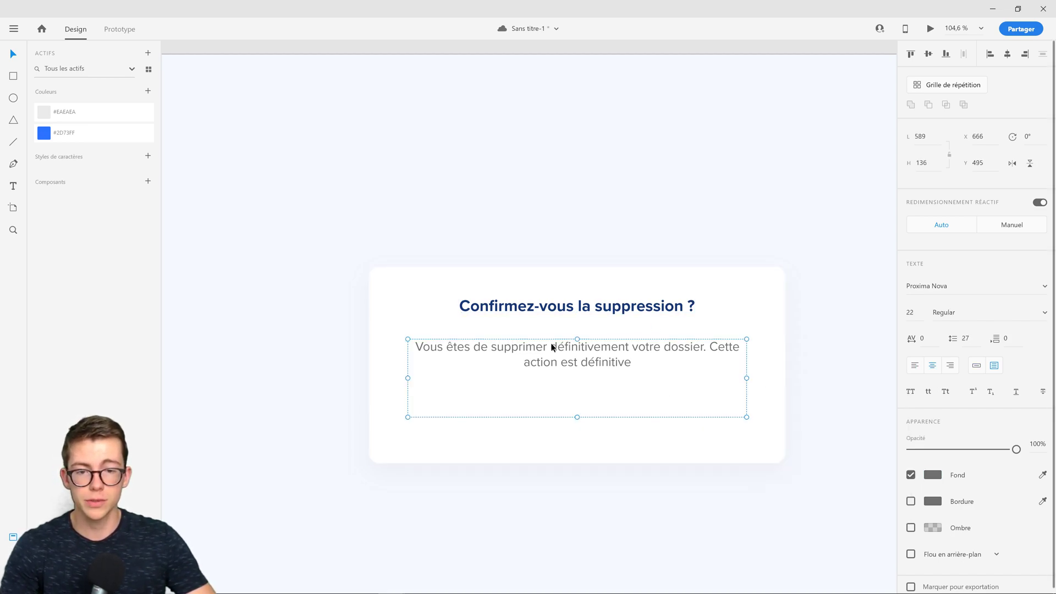
{"action": "left_click", "coordinate": [933, 475]}
{"action": "key", "text": "ctrl+v"}
{"action": "key", "text": "Return"}
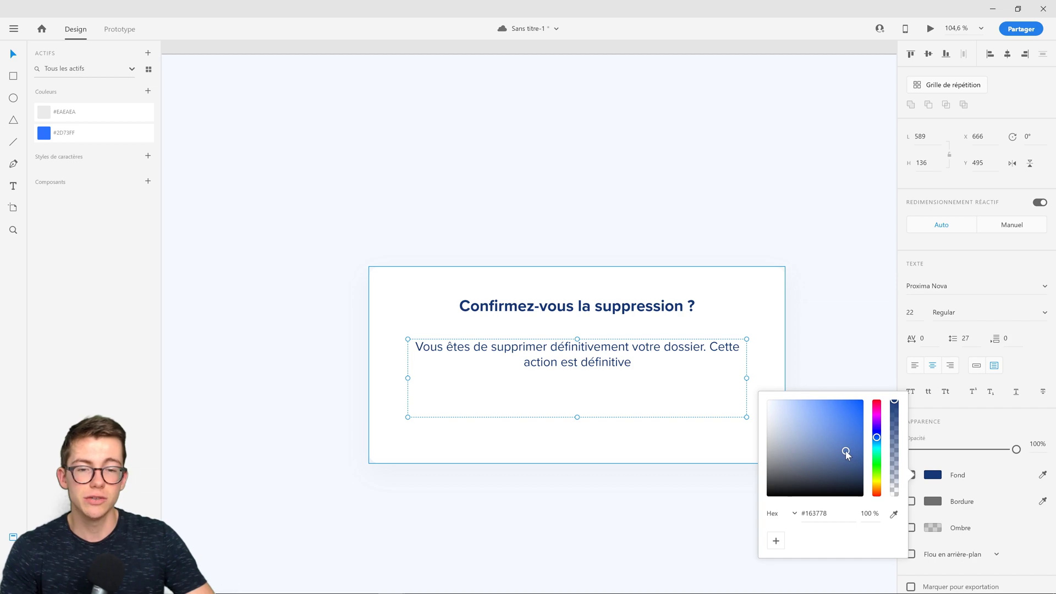
{"action": "mouse_move", "coordinate": [846, 452]}
{"action": "left_mouse_down"}
{"action": "mouse_move", "coordinate": [777, 422]}
{"action": "mouse_move", "coordinate": [784, 430]}
{"action": "left_mouse_up"}
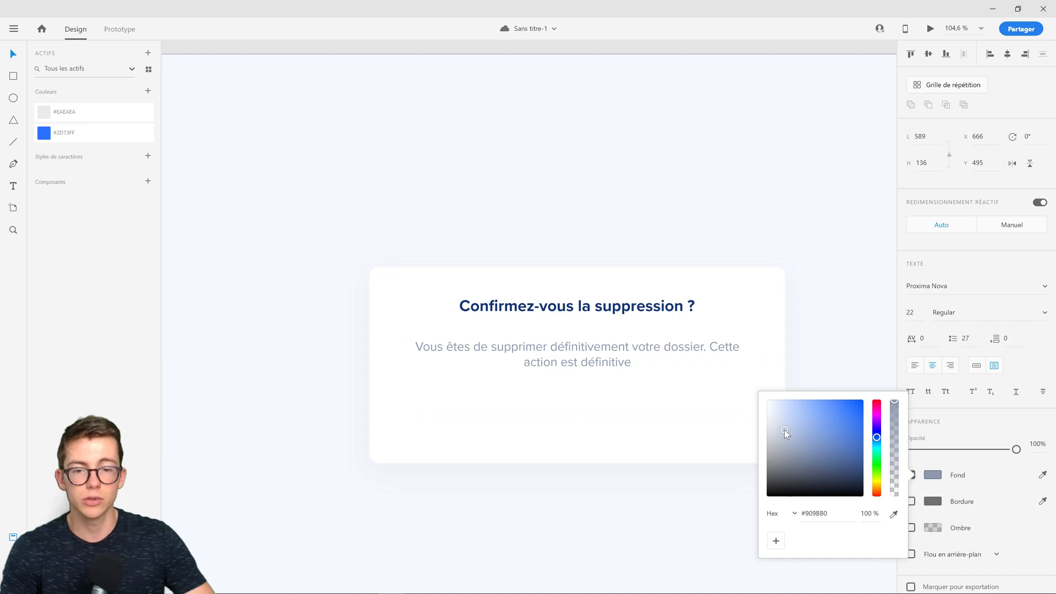
{"action": "left_click", "coordinate": [627, 379]}
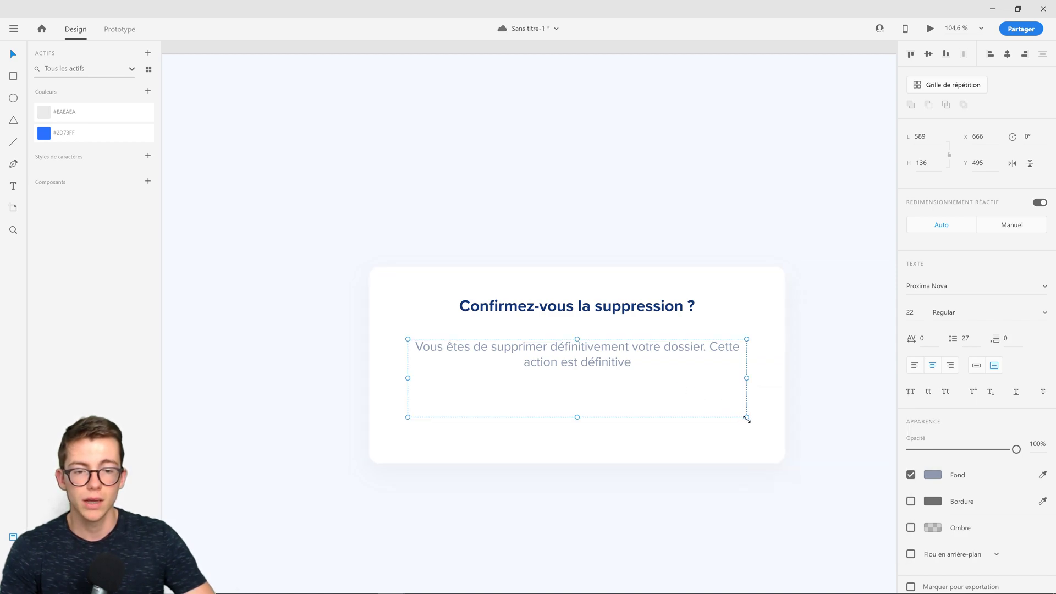
Step: Break the message text before "Cette action est définitive" and end that sentence with a full stop
{"action": "double_click", "coordinate": [713, 349]}
{"action": "left_click", "coordinate": [710, 349]}
{"action": "key", "text": "Return"}
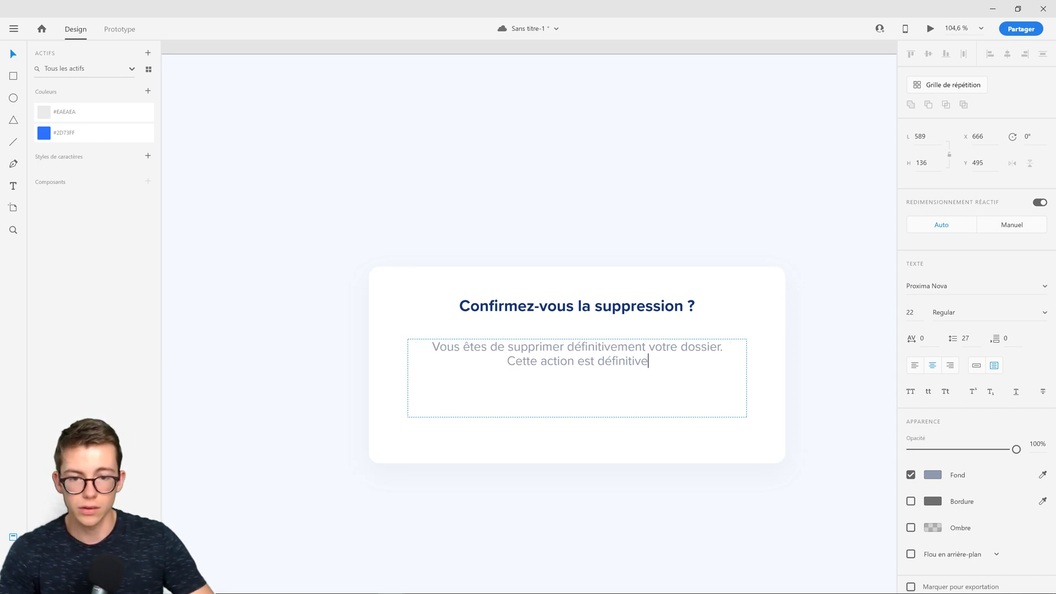
{"action": "double_click", "coordinate": [591, 361]}
{"action": "left_click", "coordinate": [648, 360]}
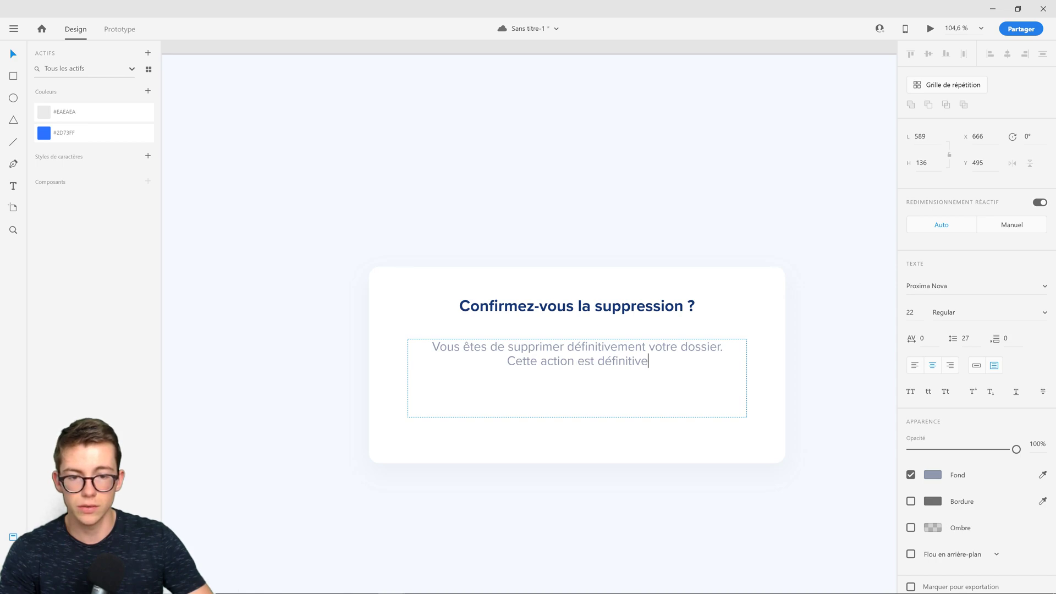
{"action": "type", "text": "."}
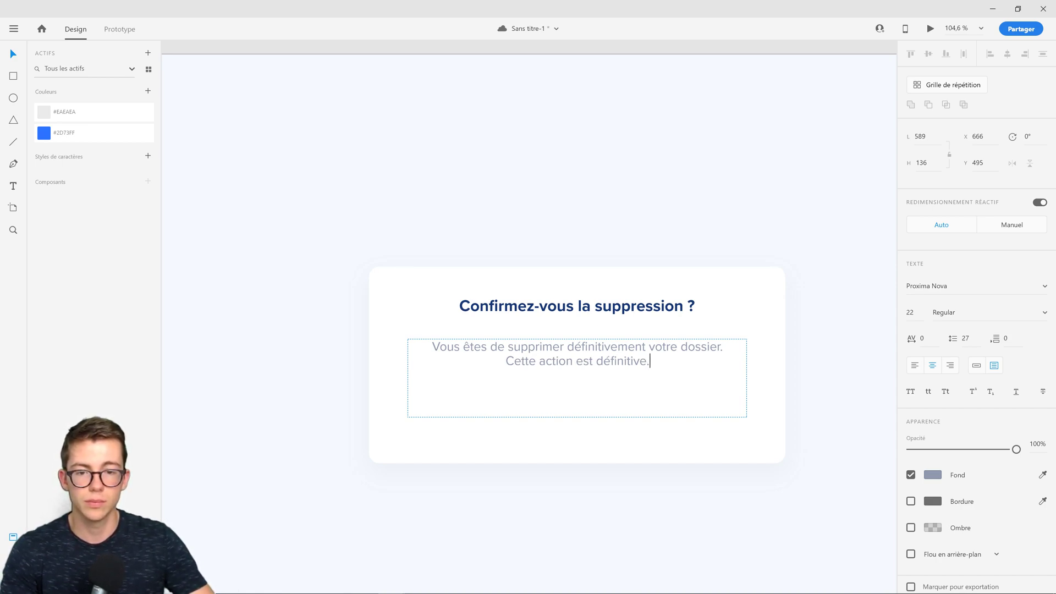
{"action": "key", "text": "Escape"}
Step: Move the message text slightly up to Y 491, keeping it horizontally centred in the card
{"action": "scroll", "coordinate": [662, 372], "scroll_direction": "down", "scroll_amount": 3}
{"action": "scroll", "coordinate": [644, 376], "scroll_direction": "up", "scroll_amount": 3}
{"action": "left_click_drag", "start_coordinate": [612, 360], "coordinate": [622, 355]}
{"action": "scroll", "coordinate": [680, 375], "scroll_direction": "down", "scroll_amount": 3}
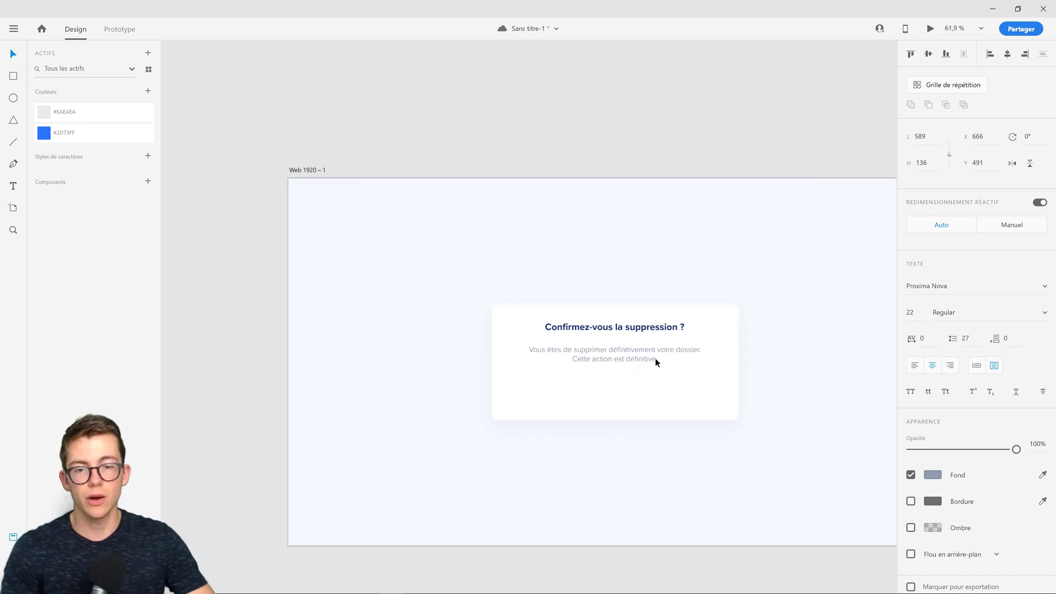
{"action": "left_click", "coordinate": [781, 370]}
Step: Enlarge the card title to font size 29 and move it up, centred in the card, to Y 408
{"action": "scroll", "coordinate": [615, 352], "scroll_direction": "up", "scroll_amount": 3}
{"action": "left_click", "coordinate": [621, 328]}
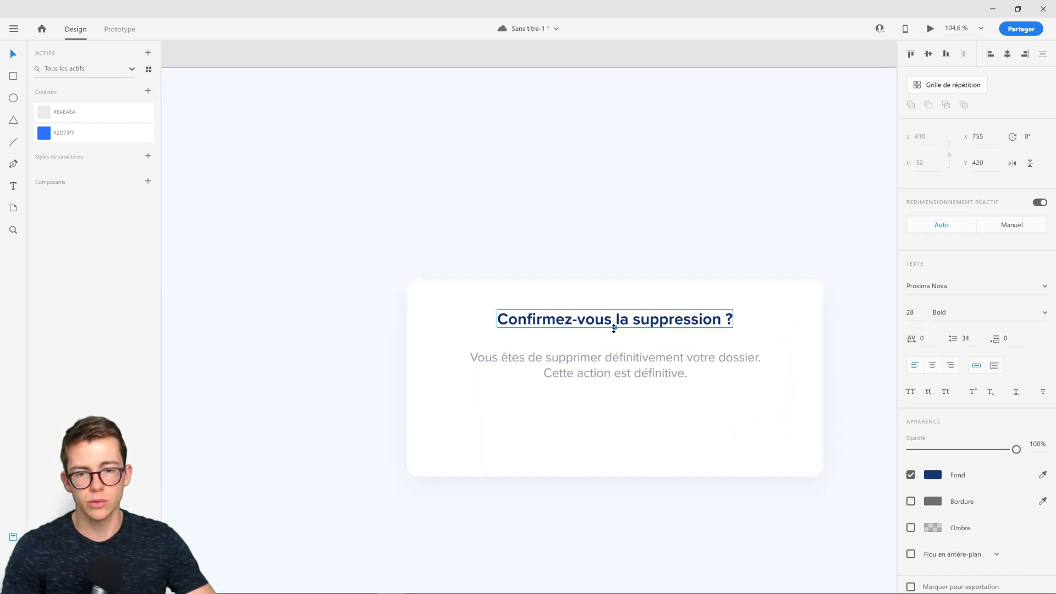
{"action": "left_click_drag", "start_coordinate": [614, 331], "coordinate": [637, 315]}
Step: Save the document and set the message text's line spacing to 35
{"action": "left_click", "coordinate": [624, 361]}
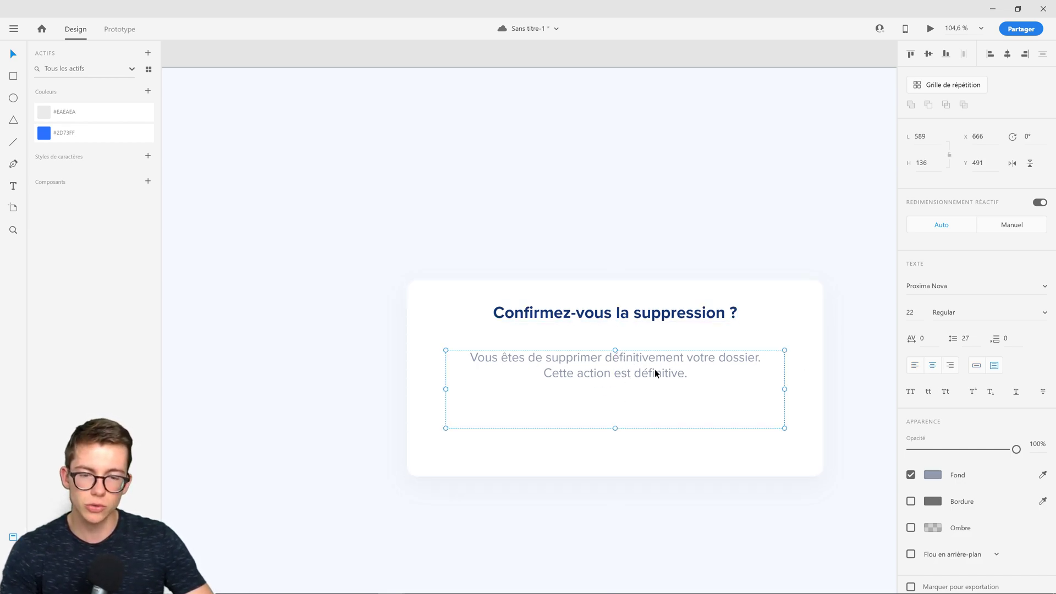
{"action": "key", "text": "ctrl+s"}
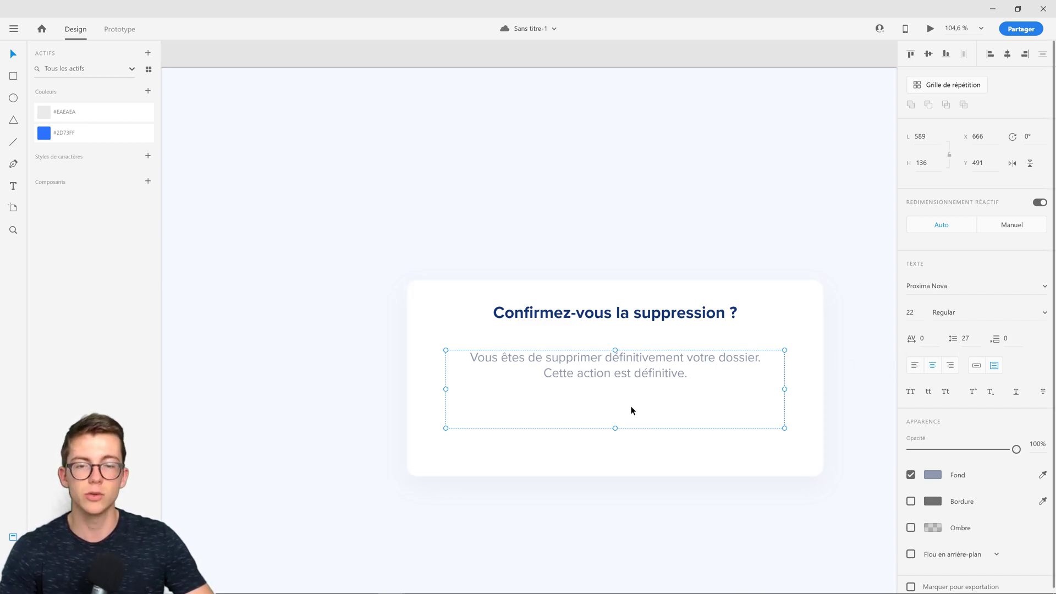
{"action": "left_click", "coordinate": [965, 339]}
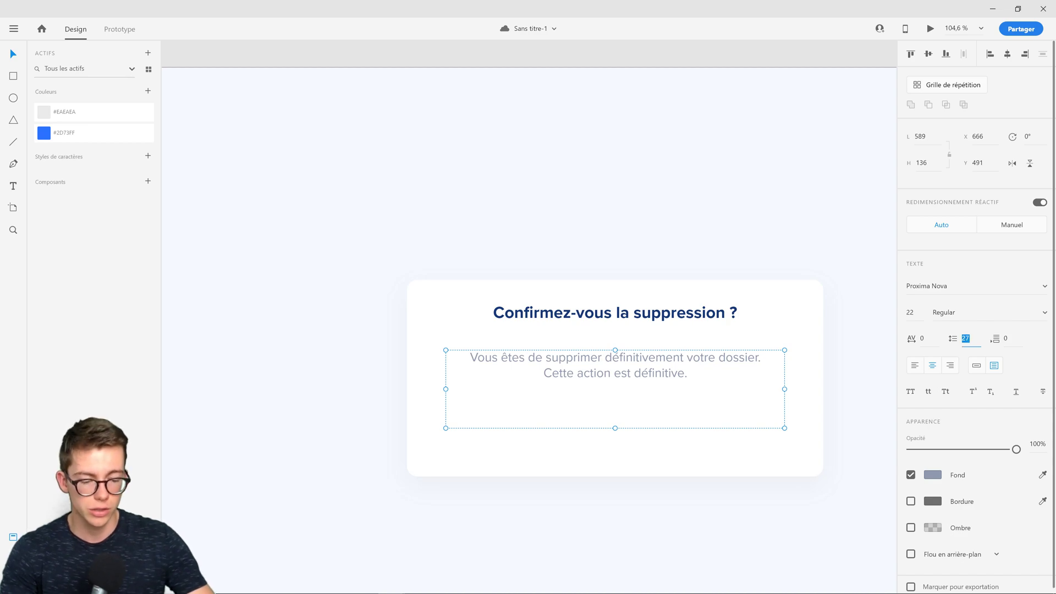
{"action": "type", "text": "35"}
{"action": "key", "text": "Return"}
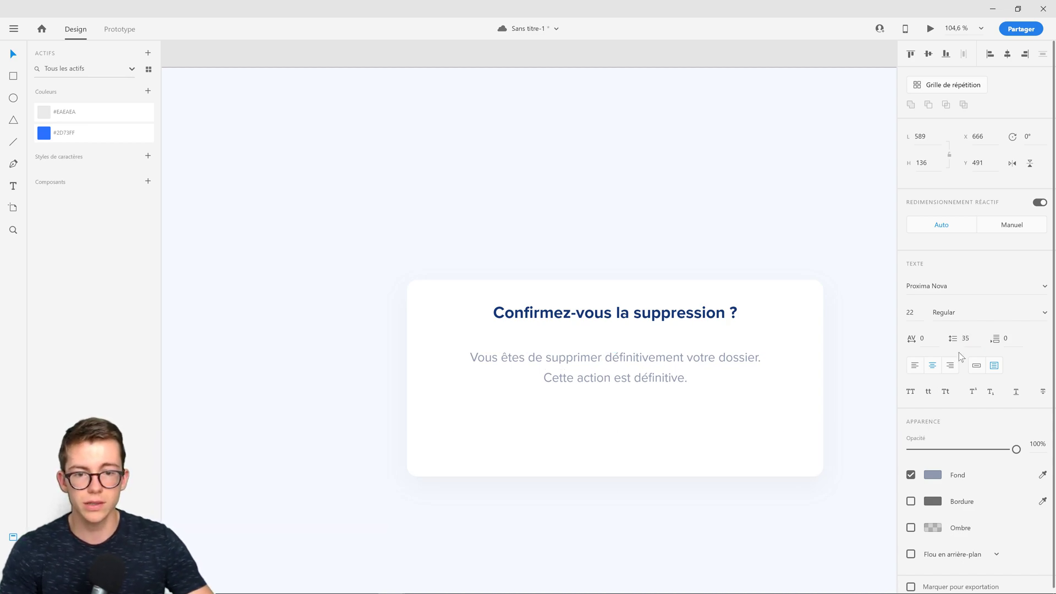
{"action": "left_click", "coordinate": [651, 470]}
{"action": "scroll", "coordinate": [538, 462], "scroll_direction": "down", "scroll_amount": 3}
{"action": "scroll", "coordinate": [567, 460], "scroll_direction": "up", "scroll_amount": 2}
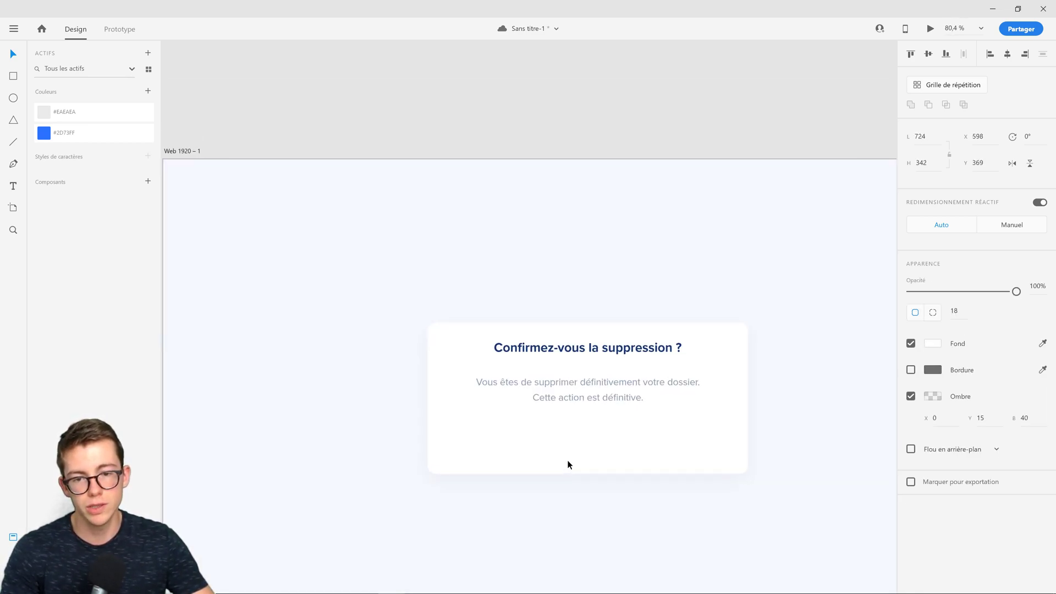
Step: Narrow the message text box to about 537 wide and recentre it closer to the title at X 692, Y 480
{"action": "left_click", "coordinate": [648, 408]}
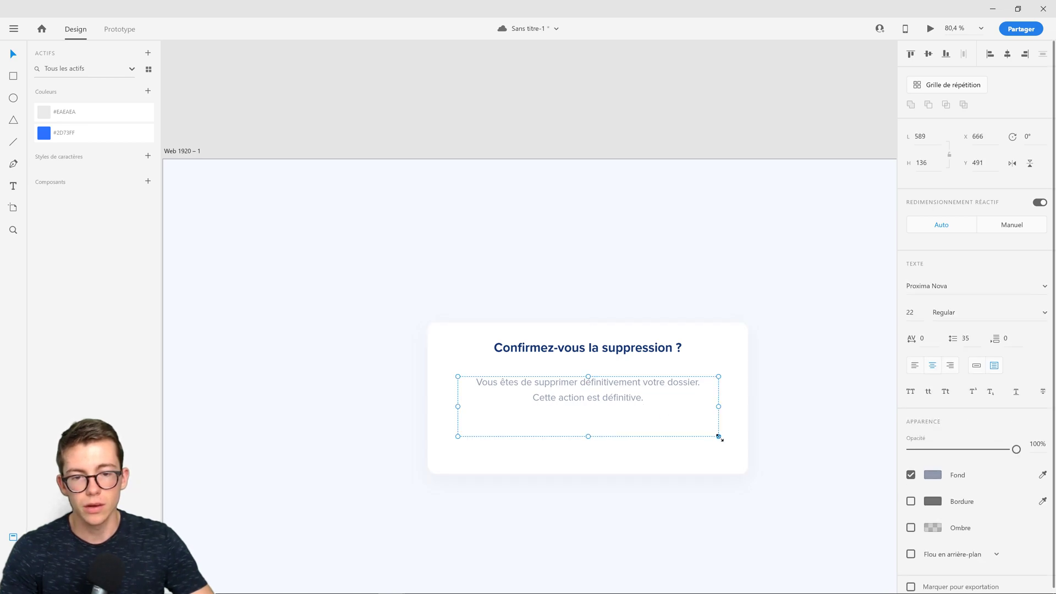
{"action": "left_click_drag", "start_coordinate": [718, 435], "coordinate": [697, 435]}
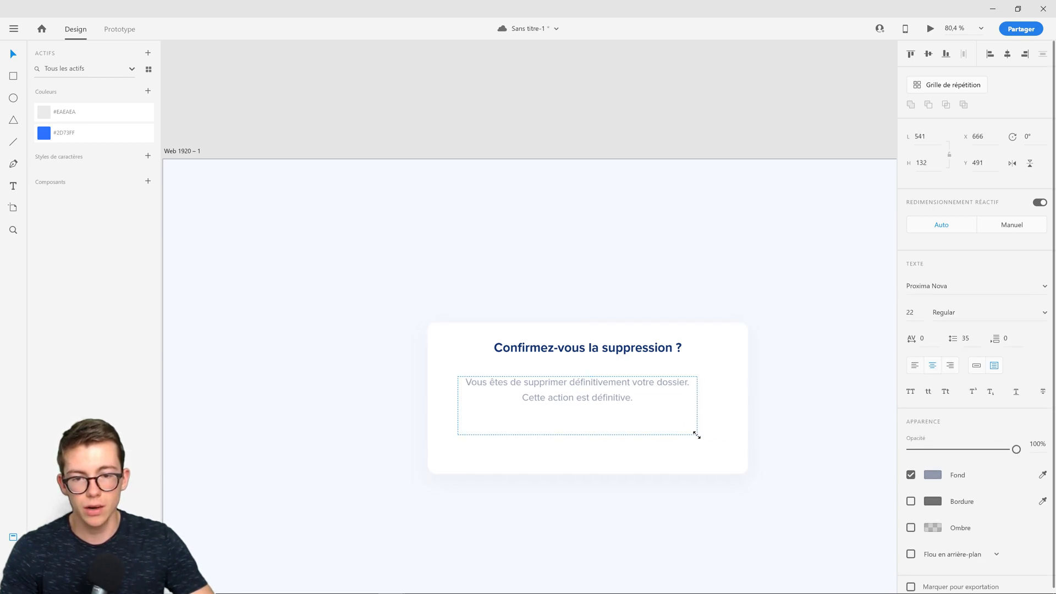
{"action": "left_click_drag", "start_coordinate": [611, 399], "coordinate": [618, 398]}
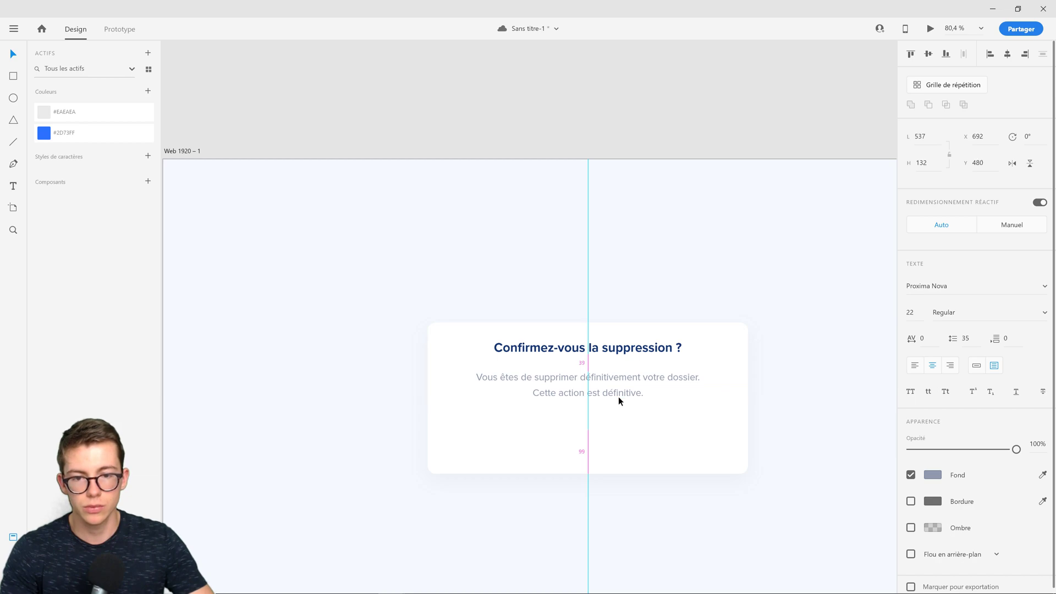
{"action": "left_click", "coordinate": [502, 437]}
{"action": "scroll", "coordinate": [502, 437], "scroll_direction": "down", "scroll_amount": 3}
{"action": "scroll", "coordinate": [529, 465], "scroll_direction": "up", "scroll_amount": 3}
{"action": "left_click", "coordinate": [549, 422]}
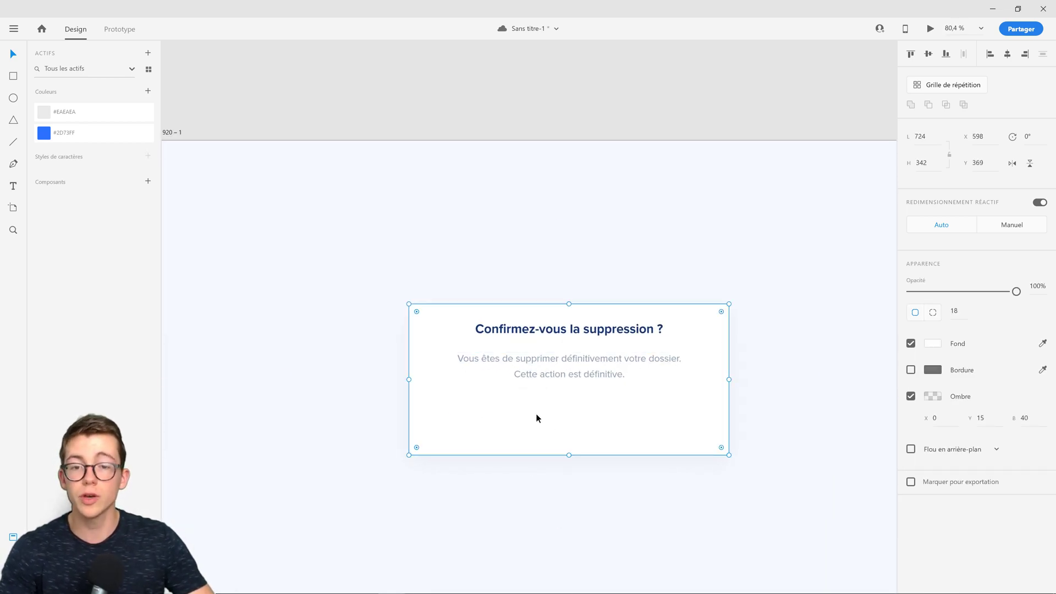
Step: Draw a button rectangle about 181 × 71 below the message, fill it with the saved blue #2D73FF and remove its border
{"action": "left_click", "coordinate": [13, 76]}
{"action": "left_click_drag", "start_coordinate": [458, 398], "coordinate": [538, 429]}
{"action": "left_click", "coordinate": [13, 54]}
{"action": "left_click", "coordinate": [69, 136]}
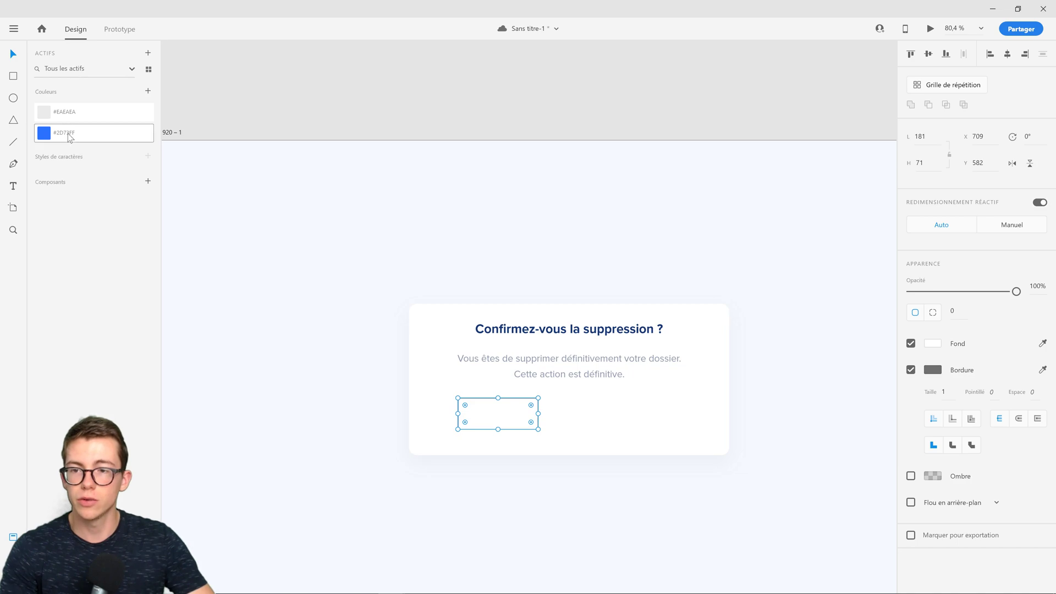
{"action": "left_click", "coordinate": [911, 370]}
Step: Round the blue rectangle's corners and reshape it into a wider, shallower button aligned with the message text box's left edge
{"action": "left_click_drag", "start_coordinate": [465, 422], "coordinate": [462, 424]}
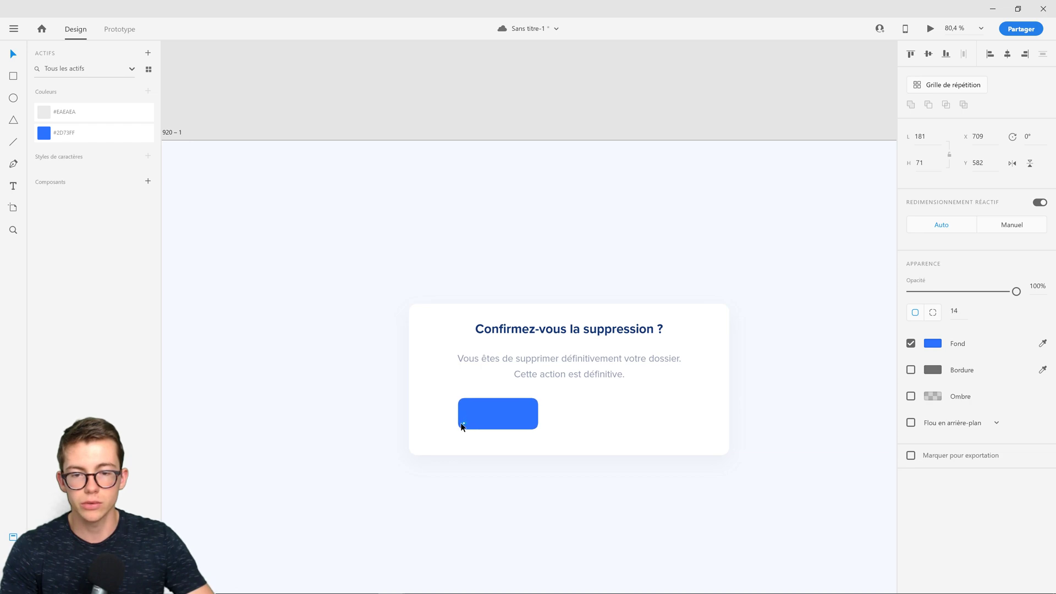
{"action": "left_click_drag", "start_coordinate": [485, 417], "coordinate": [486, 424]}
{"action": "left_click_drag", "start_coordinate": [537, 404], "coordinate": [523, 420]}
Step: Duplicate the card title beside the blue button and replace the copy's text with "Je confirme"
{"action": "left_click", "coordinate": [570, 332]}
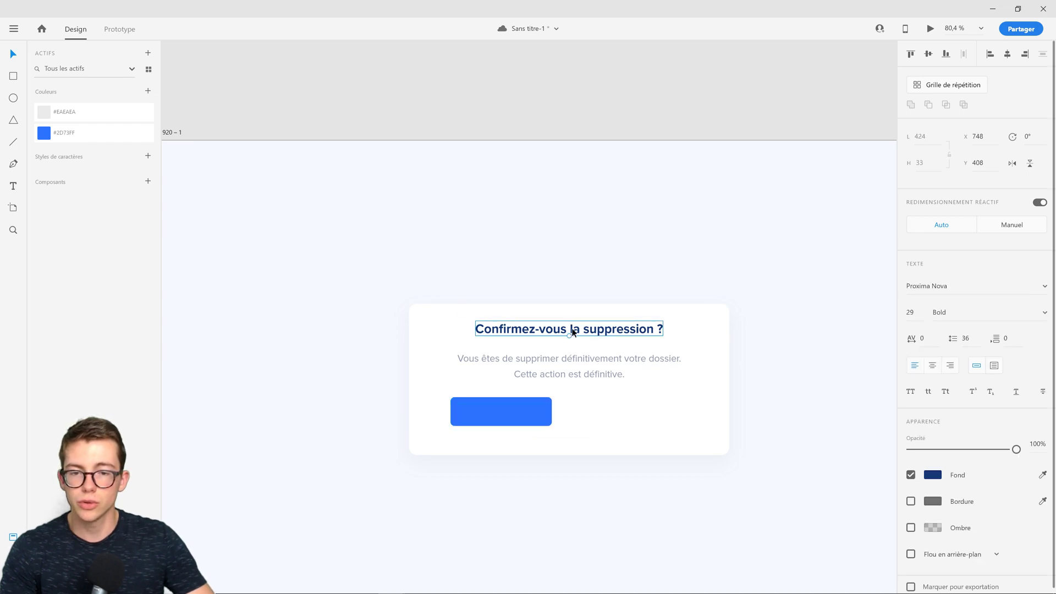
{"action": "left_click_drag", "start_coordinate": [572, 332], "coordinate": [701, 404]}
{"action": "double_click", "coordinate": [700, 404]}
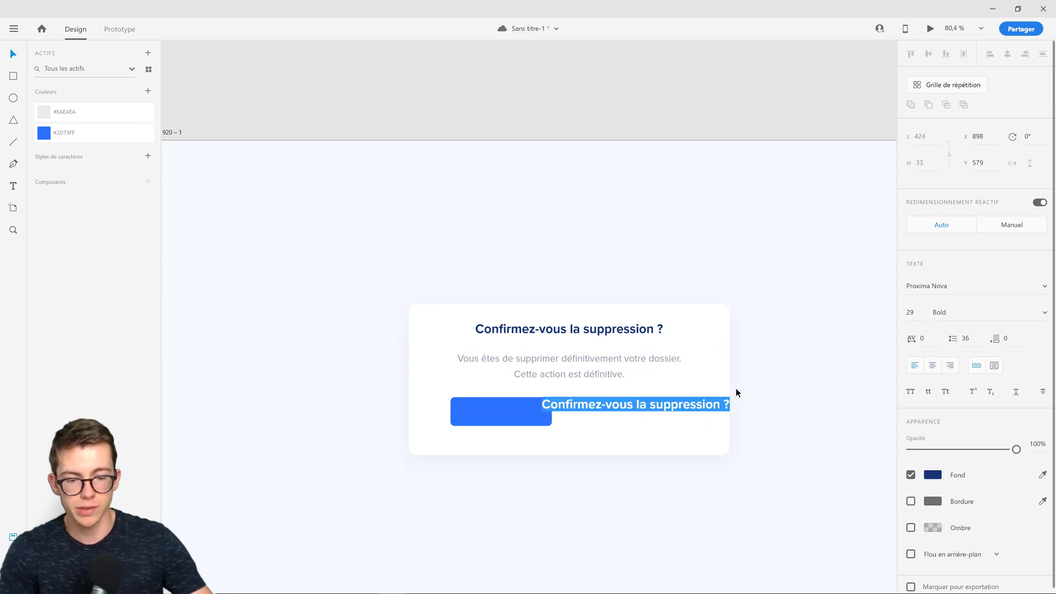
{"action": "key", "text": "BackSpace"}
{"action": "type", "text": "Je confirmer"}
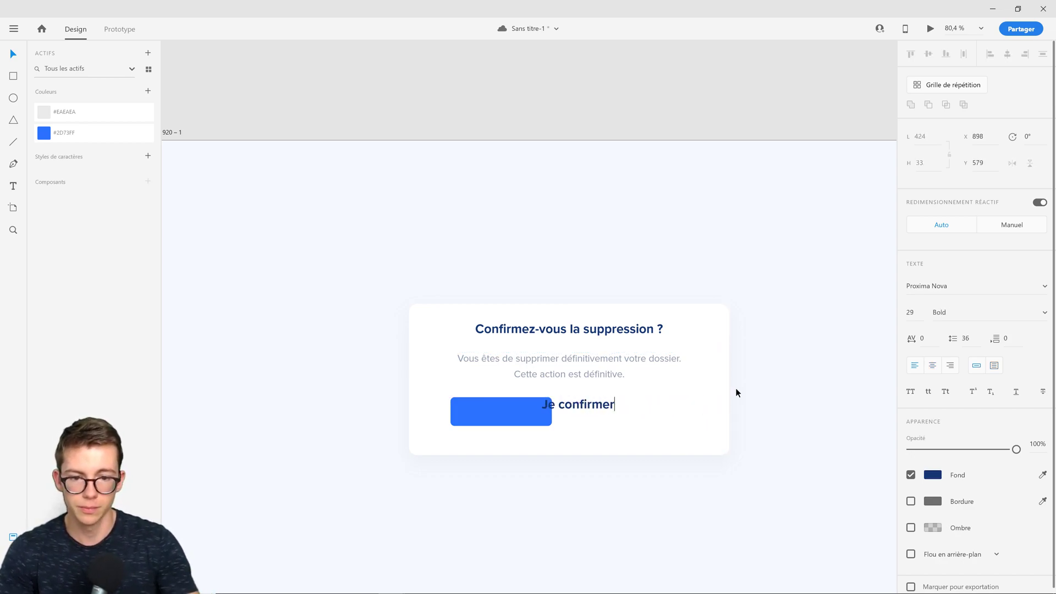
{"action": "key", "text": "BackSpace"}
{"action": "key", "text": "Escape"}
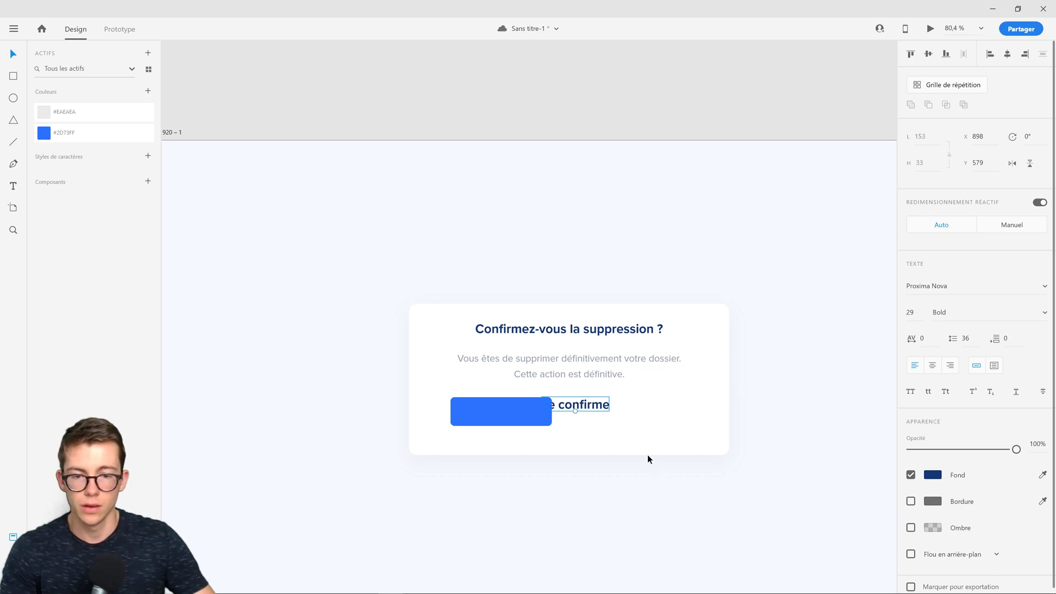
Step: Bring the "Je confirme" layer above the button rectangle, Rectangle 2, and centre the label on the button
{"action": "key", "text": "ctrl+y"}
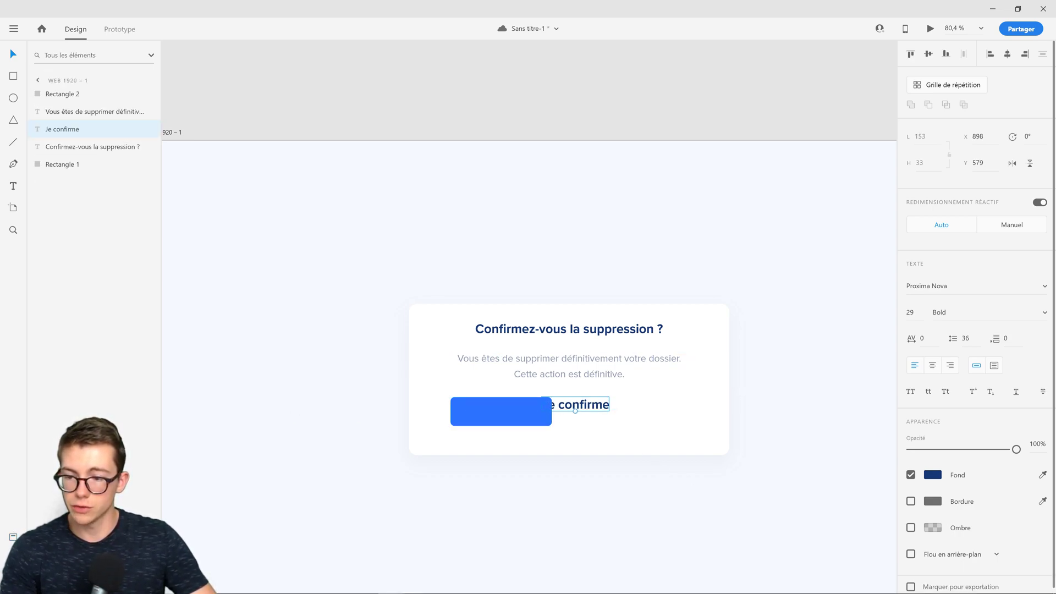
{"action": "left_click_drag", "start_coordinate": [54, 131], "coordinate": [69, 96]}
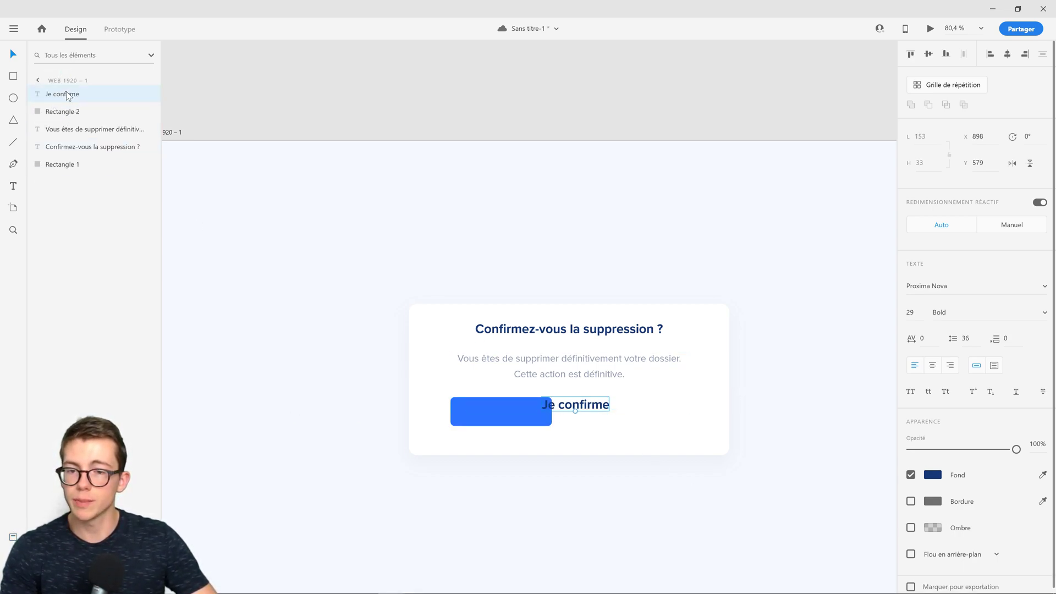
{"action": "left_click_drag", "start_coordinate": [594, 402], "coordinate": [520, 409]}
Step: Recolour the "Je confirme" button label's fill to white
{"action": "left_click", "coordinate": [935, 475]}
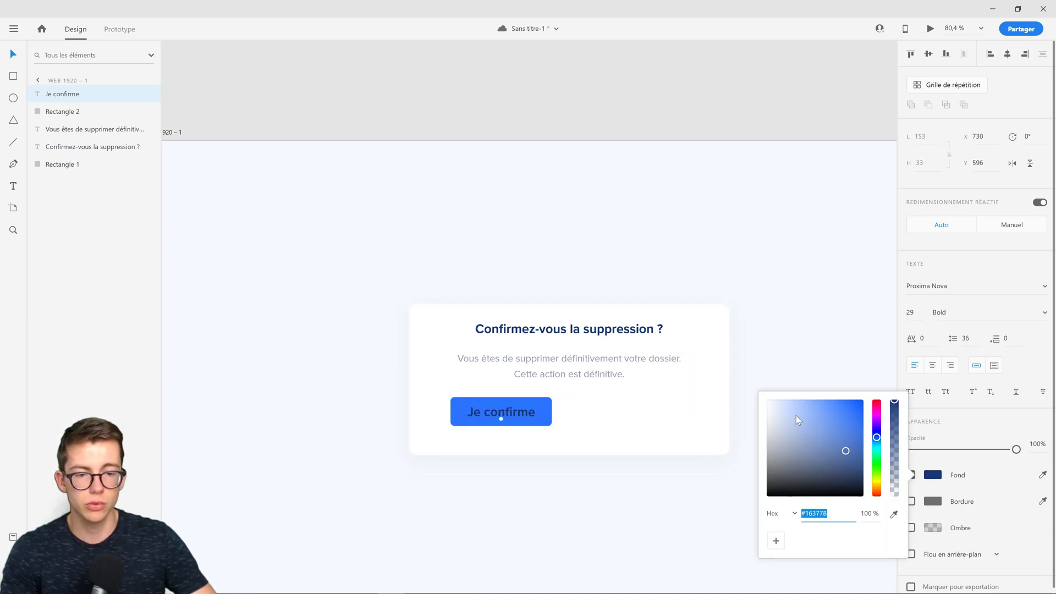
{"action": "left_click_drag", "start_coordinate": [797, 421], "coordinate": [715, 382]}
{"action": "left_click", "coordinate": [521, 511]}
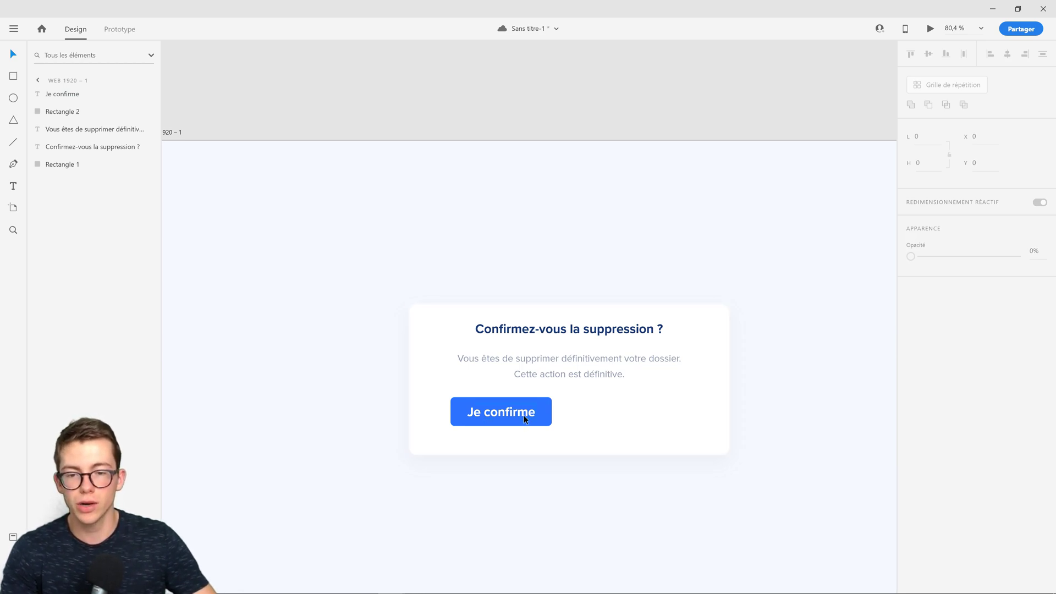
Step: Reduce the "Je confirme" label to font size 22, keeping it horizontally centred on the button
{"action": "scroll", "coordinate": [517, 418], "scroll_direction": "up", "scroll_amount": 2}
{"action": "scroll", "coordinate": [504, 410], "scroll_direction": "up", "scroll_amount": 3}
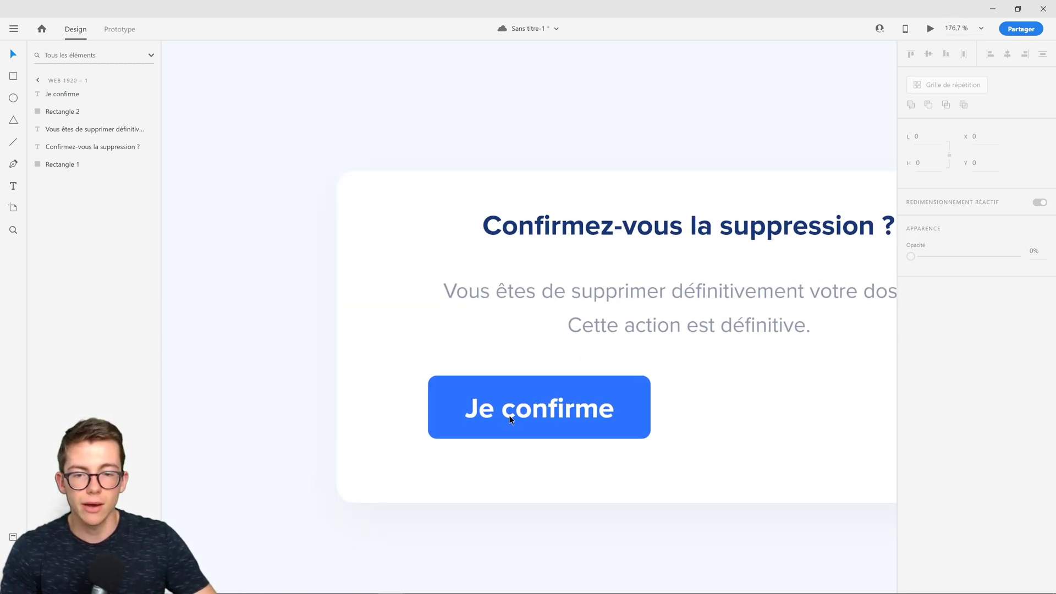
{"action": "scroll", "coordinate": [401, 405], "scroll_direction": "down", "scroll_amount": 5}
{"action": "left_click", "coordinate": [445, 400]}
{"action": "scroll", "coordinate": [446, 400], "scroll_direction": "up", "scroll_amount": 4}
{"action": "left_click_drag", "start_coordinate": [431, 421], "coordinate": [432, 411]}
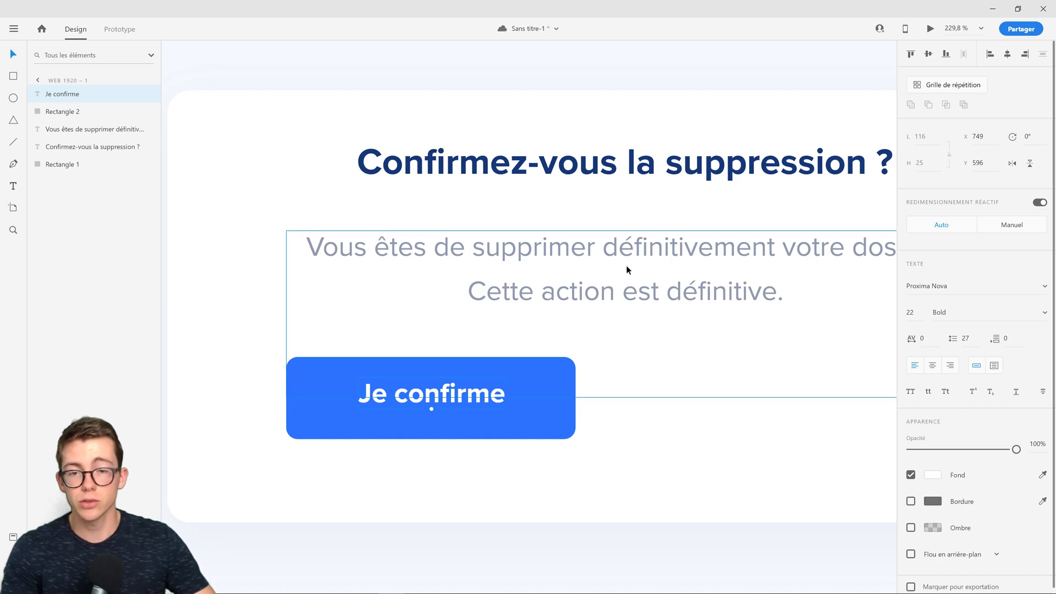
Step: Shorten the message text box to a height of 73 so that it ends above the button
{"action": "left_click", "coordinate": [585, 293]}
{"action": "left_click_drag", "start_coordinate": [626, 396], "coordinate": [631, 323]}
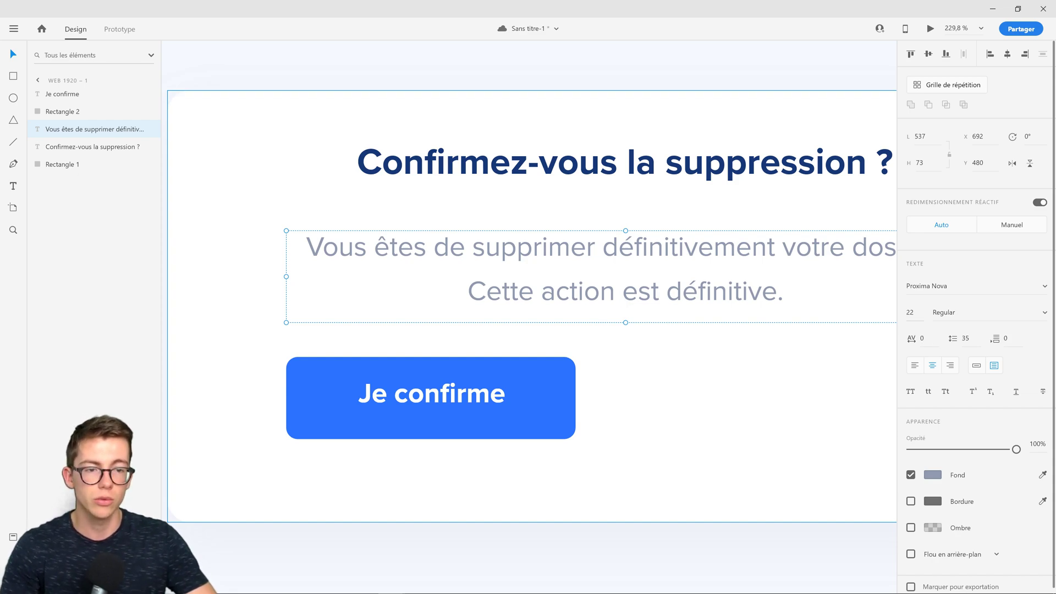
Step: Nudge the "Je confirme" label slightly down to centre it vertically in the blue button
{"action": "left_click", "coordinate": [465, 404]}
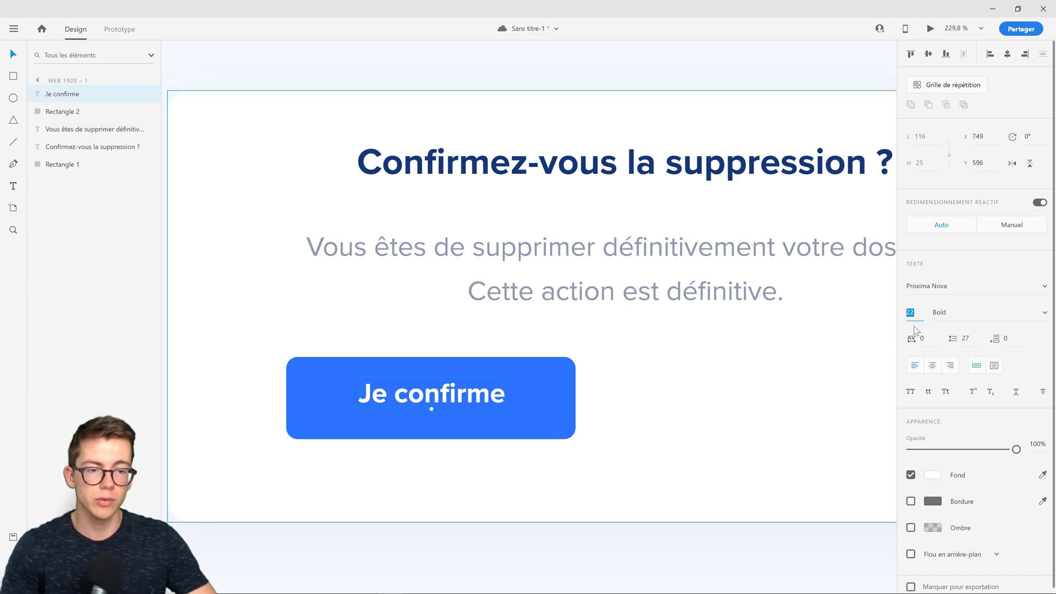
{"action": "mouse_move", "coordinate": [411, 396]}
{"action": "left_mouse_down"}
{"action": "mouse_move", "coordinate": [437, 398]}
{"action": "mouse_move", "coordinate": [402, 400]}
{"action": "mouse_move", "coordinate": [411, 398]}
{"action": "left_mouse_up"}
{"action": "left_click", "coordinate": [449, 462]}
{"action": "scroll", "coordinate": [464, 416], "scroll_direction": "down", "scroll_amount": 4}
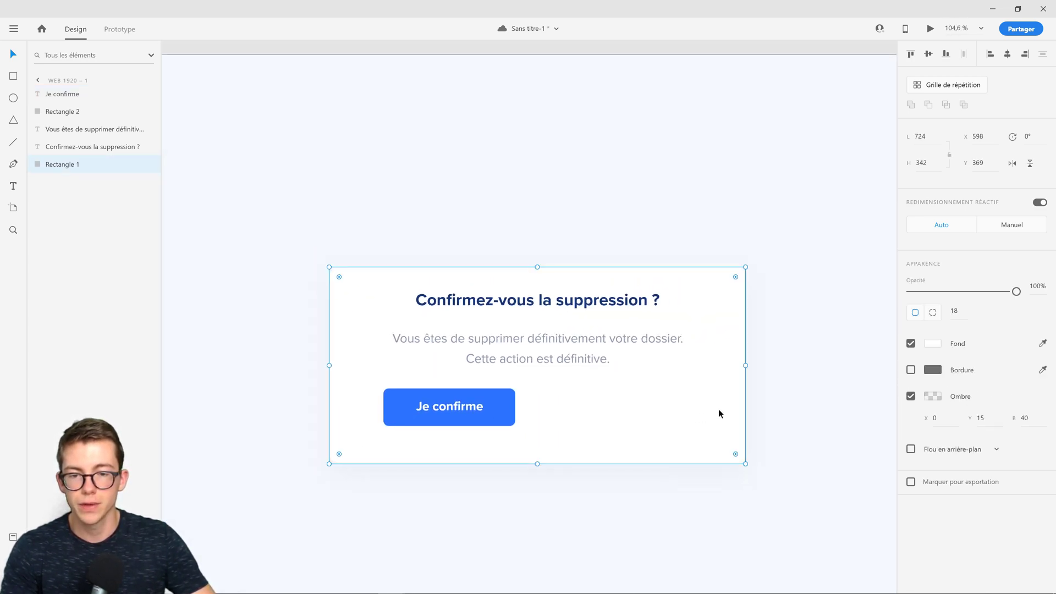
Step: Reduce the blue button's height to 53, keeping it centred around its "Je confirme" label
{"action": "left_click", "coordinate": [500, 412]}
{"action": "left_click", "coordinate": [475, 410], "text": "shift"}
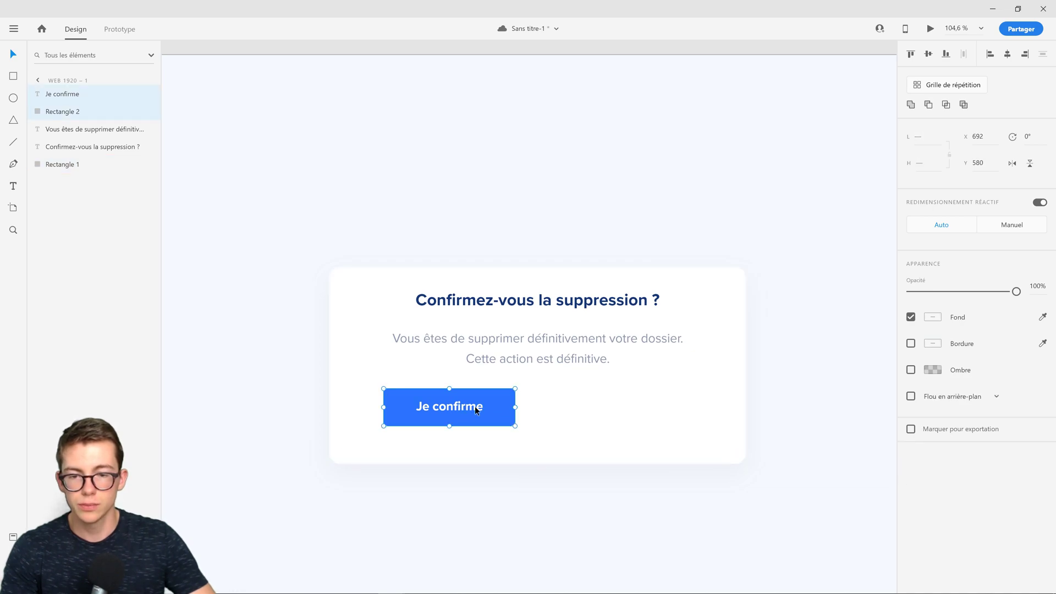
{"action": "left_click", "coordinate": [470, 409], "text": "shift"}
{"action": "left_click", "coordinate": [566, 405]}
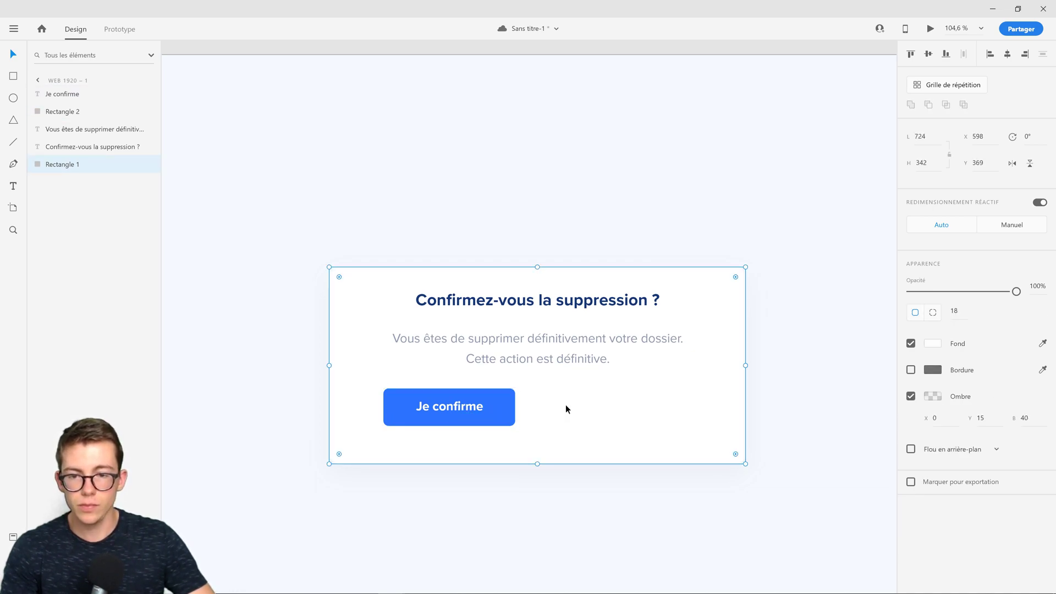
{"action": "left_click", "coordinate": [465, 411]}
{"action": "left_click", "coordinate": [451, 420]}
{"action": "left_click_drag", "start_coordinate": [451, 426], "coordinate": [452, 422]}
{"action": "left_click", "coordinate": [460, 409]}
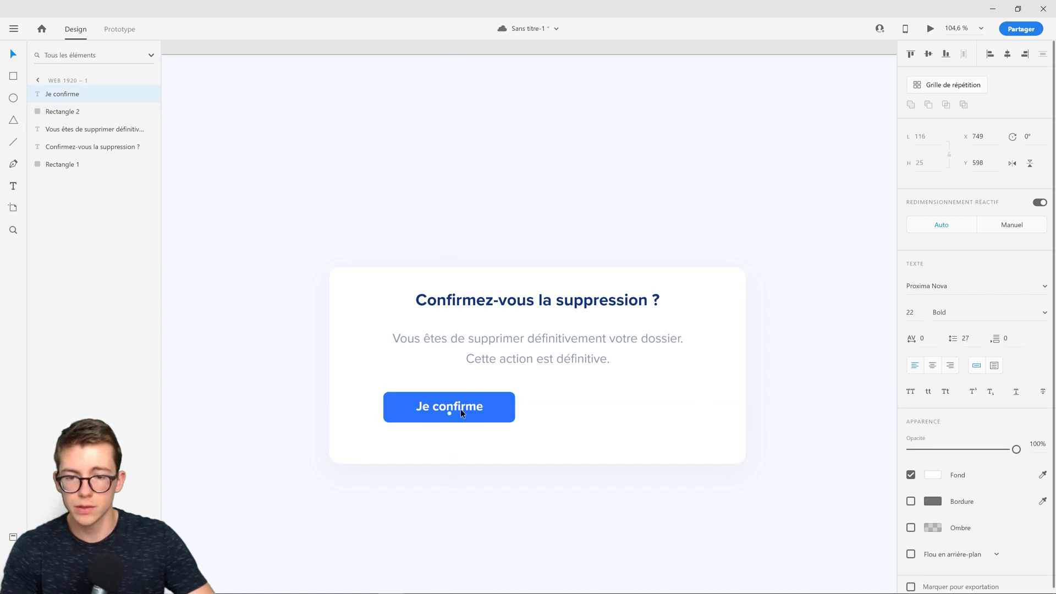
{"action": "left_click", "coordinate": [690, 436]}
Step: Duplicate the blue button and its label to the right, centring the pair horizontally in the card, and save the document
{"action": "left_click", "coordinate": [457, 419]}
{"action": "left_click", "coordinate": [467, 410], "text": "shift"}
{"action": "left_click_drag", "start_coordinate": [467, 408], "coordinate": [610, 409]}
{"action": "left_click", "coordinate": [487, 408], "text": "shift"}
{"action": "left_click", "coordinate": [463, 409], "text": "shift"}
{"action": "left_click", "coordinate": [790, 437]}
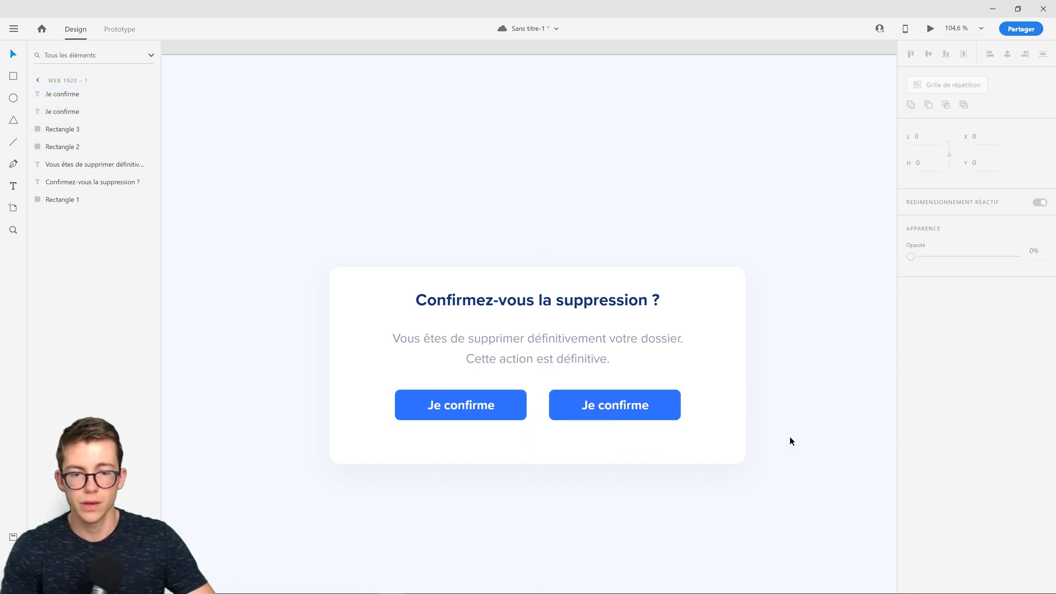
{"action": "left_click", "coordinate": [669, 414]}
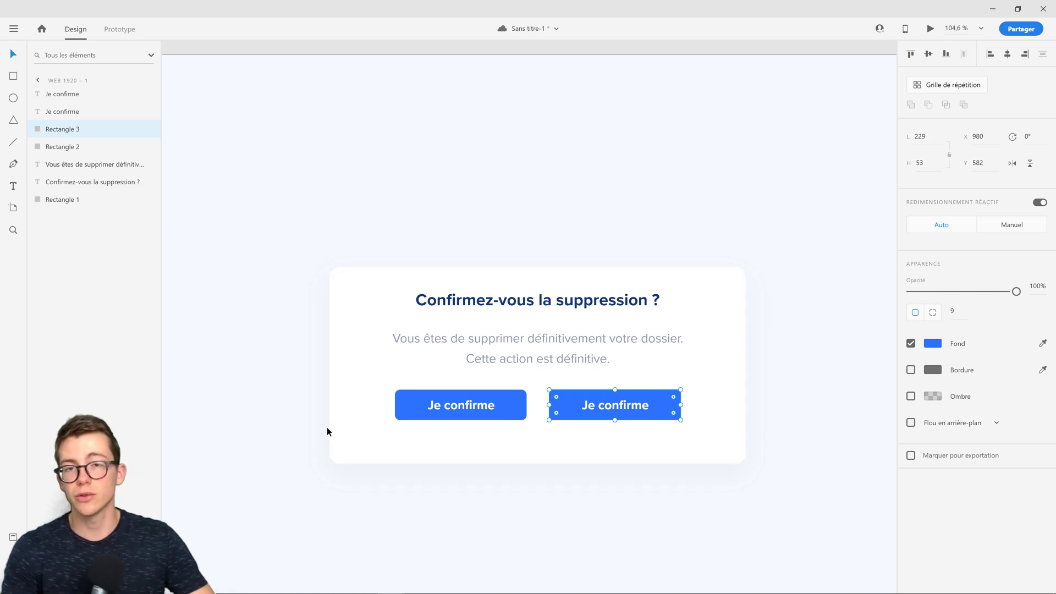
{"action": "key", "text": "ctrl+s"}
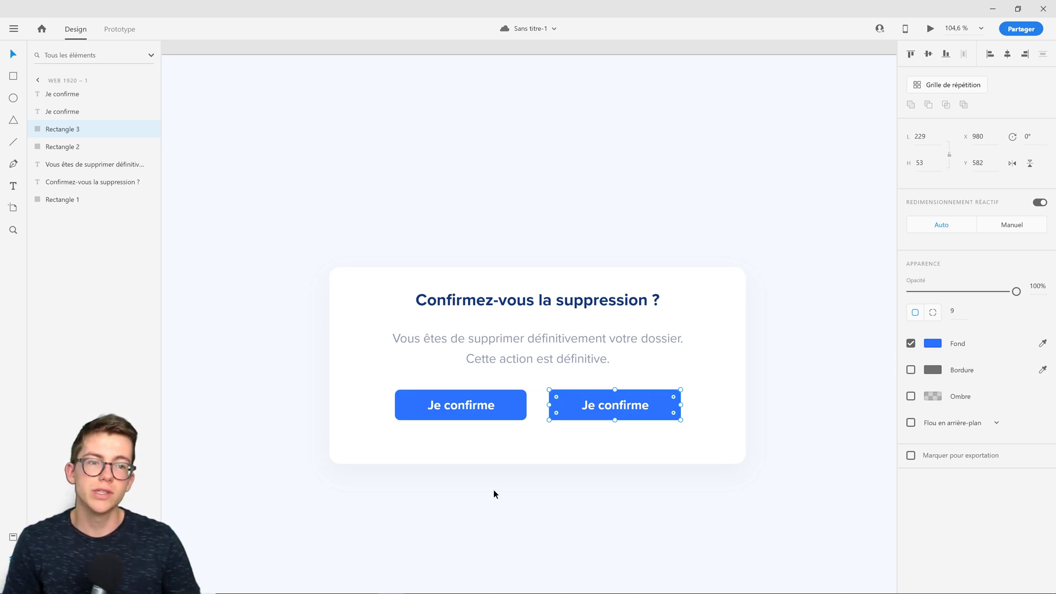
Step: Fill the duplicated button on the right with the saved light grey colour #EAEAEA
{"action": "left_click", "coordinate": [506, 408]}
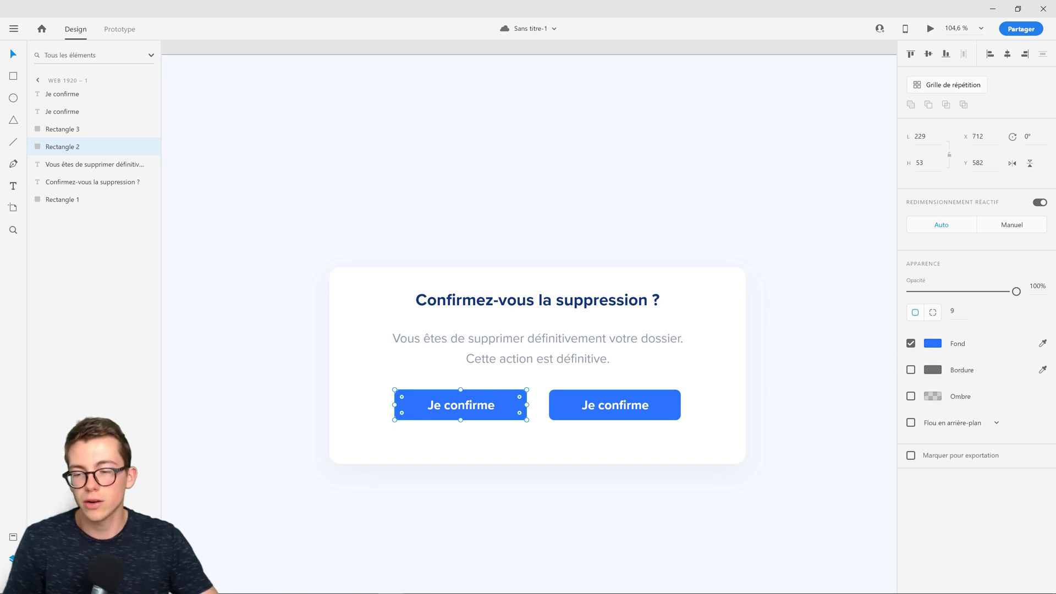
{"action": "left_click", "coordinate": [14, 538]}
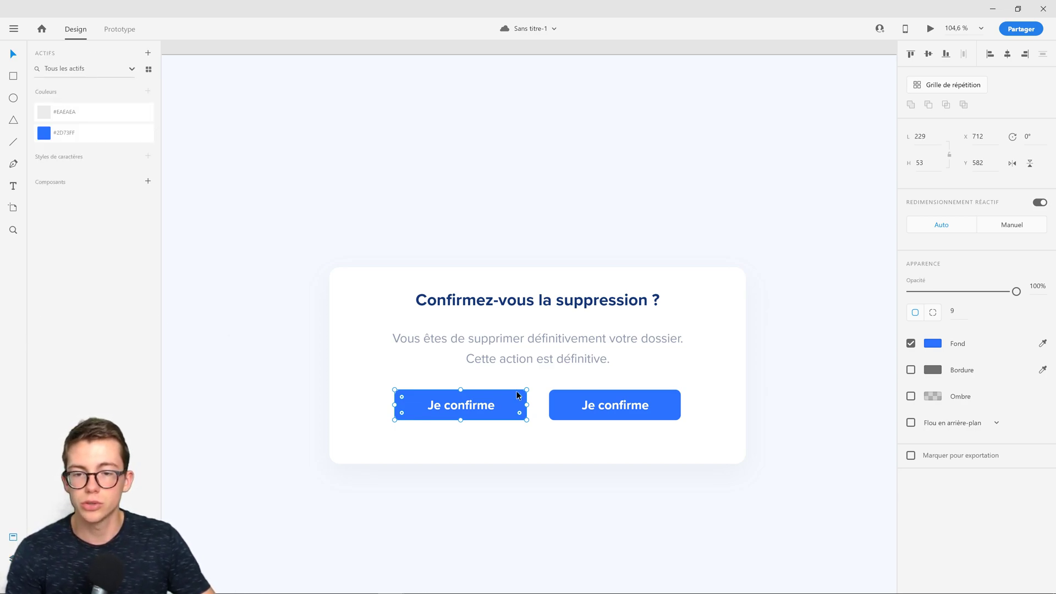
{"action": "left_click", "coordinate": [558, 406]}
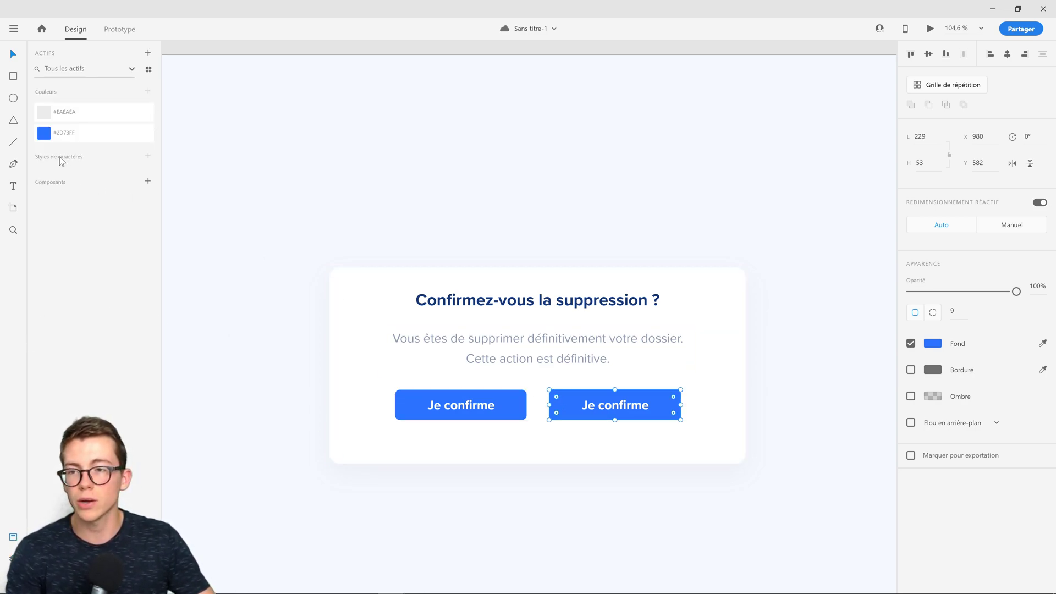
{"action": "left_click", "coordinate": [84, 110]}
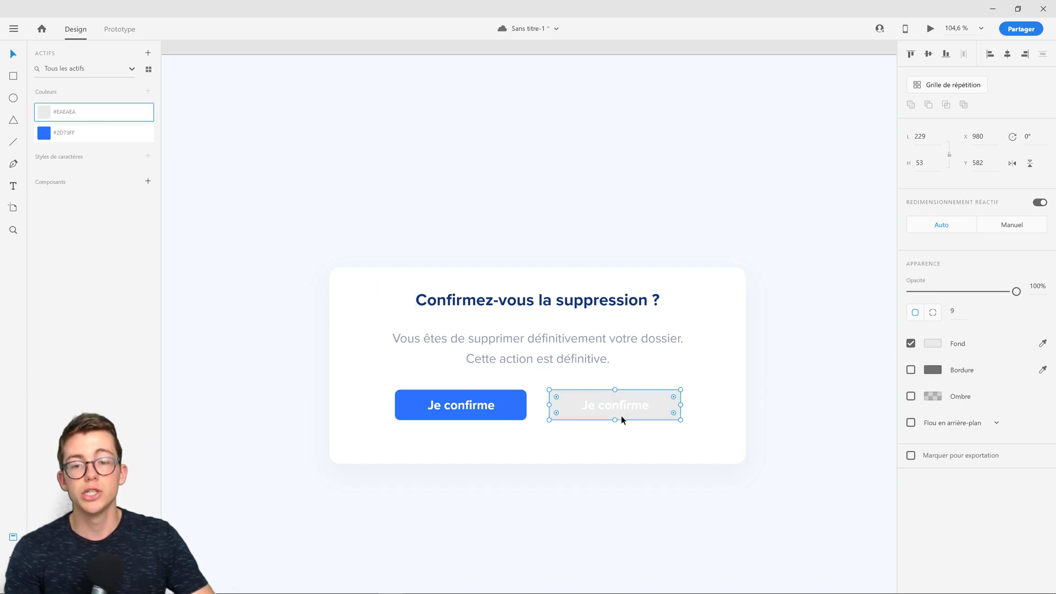
Step: Recolour the grey button's label with the navy sampled from the card title
{"action": "double_click", "coordinate": [626, 402]}
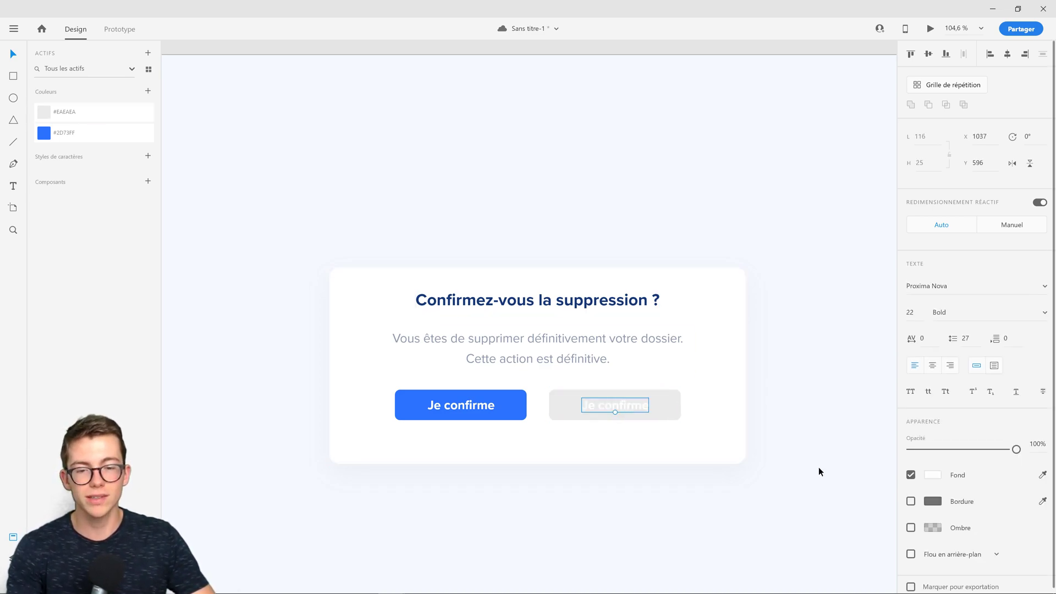
{"action": "left_click", "coordinate": [938, 476]}
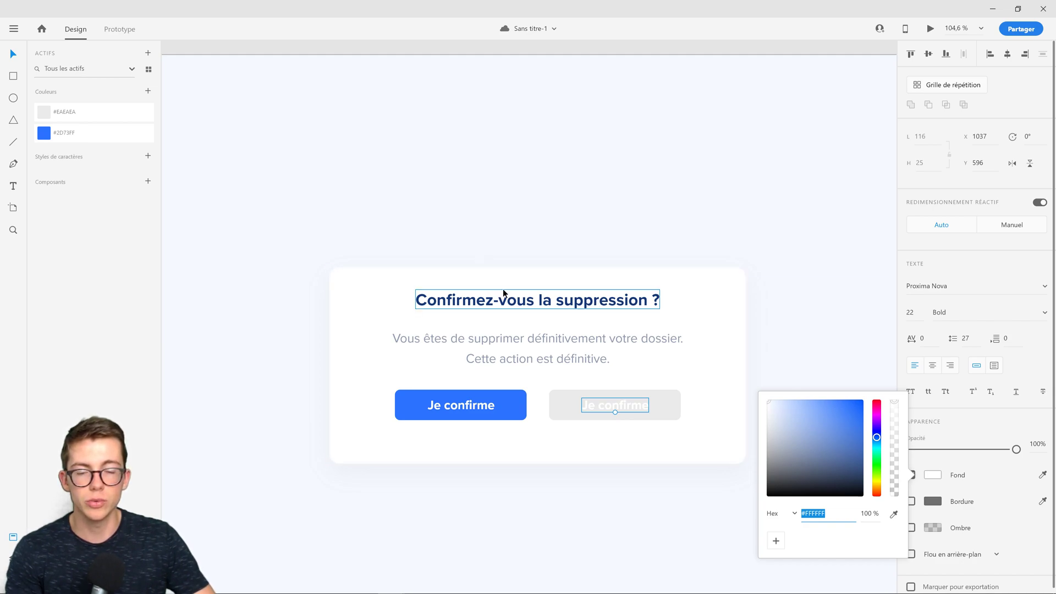
{"action": "left_click", "coordinate": [1042, 475]}
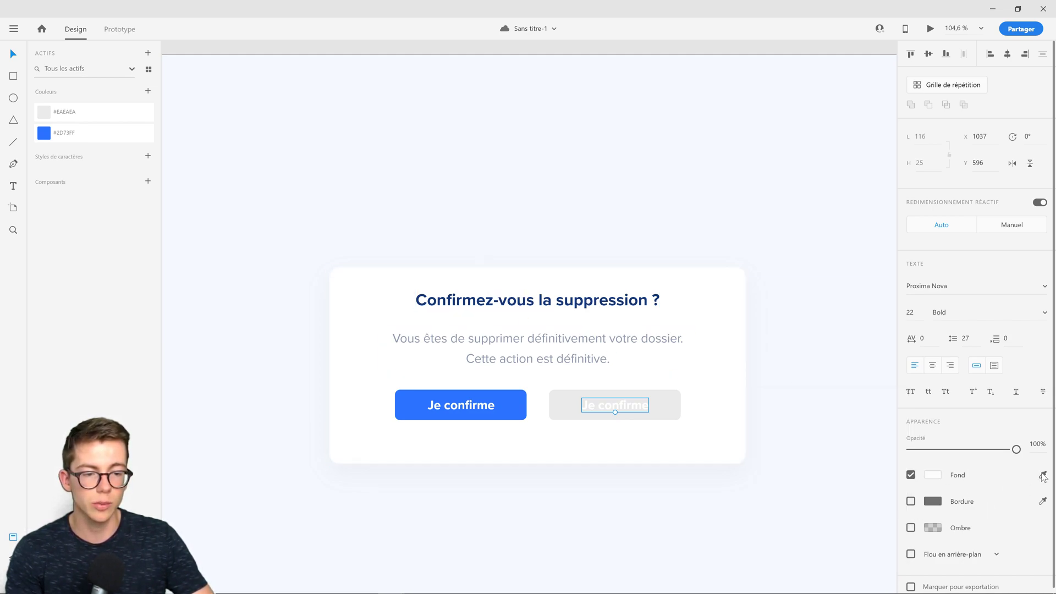
{"action": "left_click", "coordinate": [583, 301]}
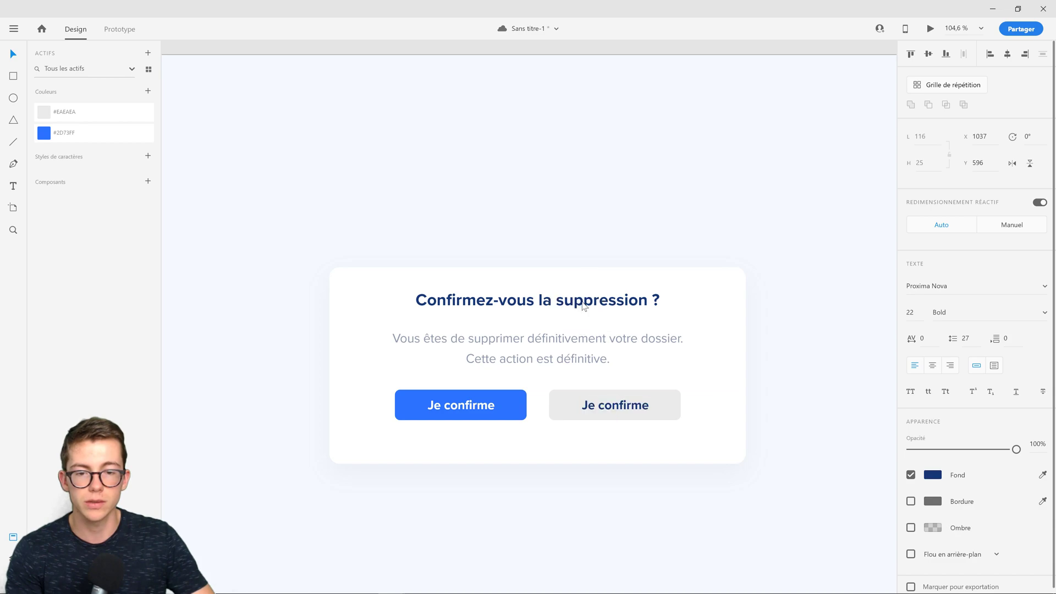
{"action": "left_click", "coordinate": [728, 395]}
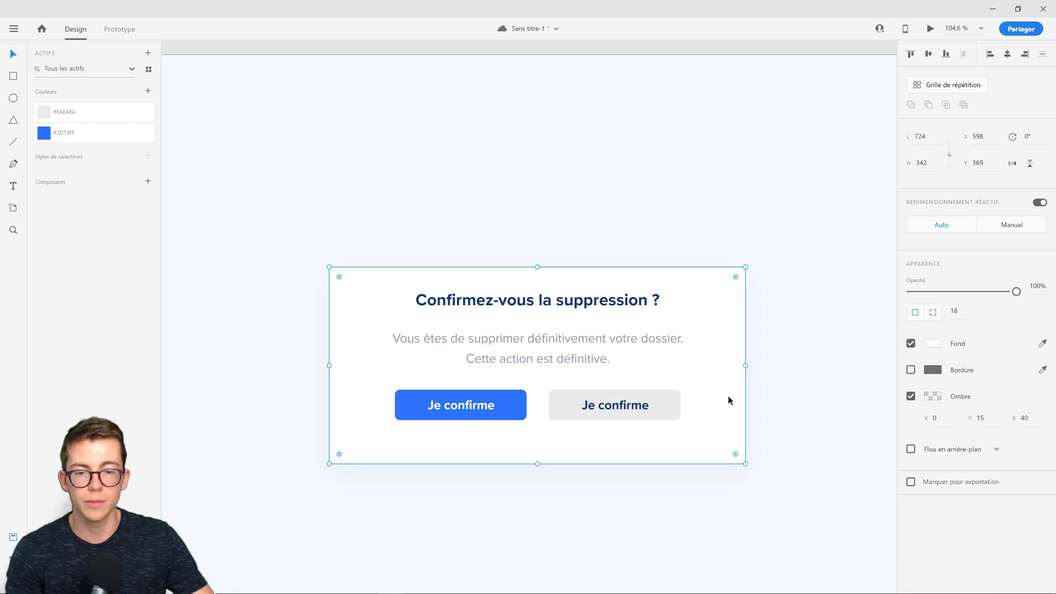
Step: Centre-align the grey button's label text and change its wording to "Annuler"
{"action": "scroll", "coordinate": [615, 410], "scroll_direction": "up", "scroll_amount": 5}
{"action": "double_click", "coordinate": [615, 410]}
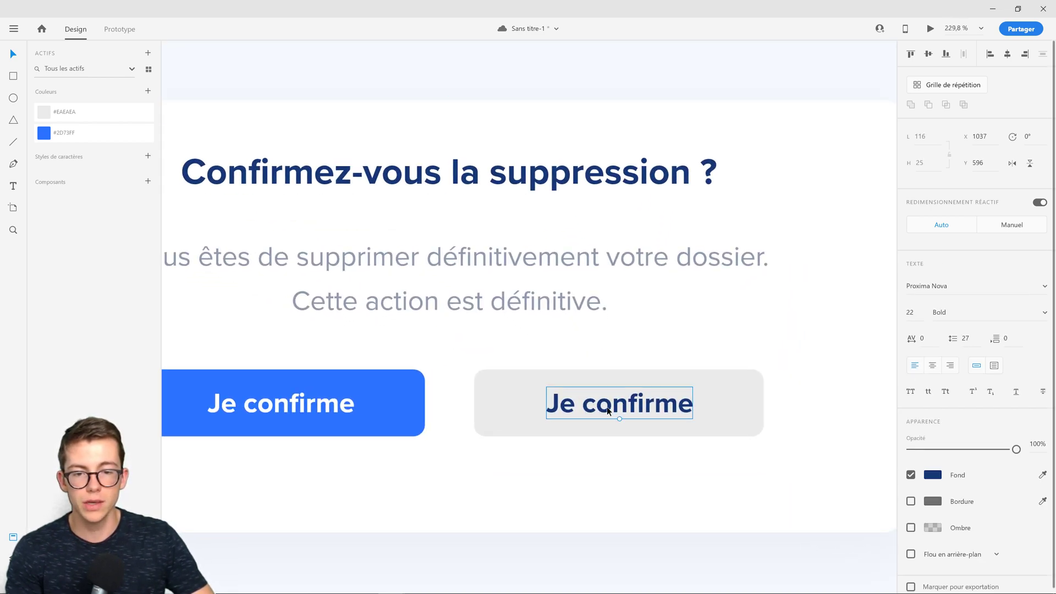
{"action": "double_click", "coordinate": [615, 410]}
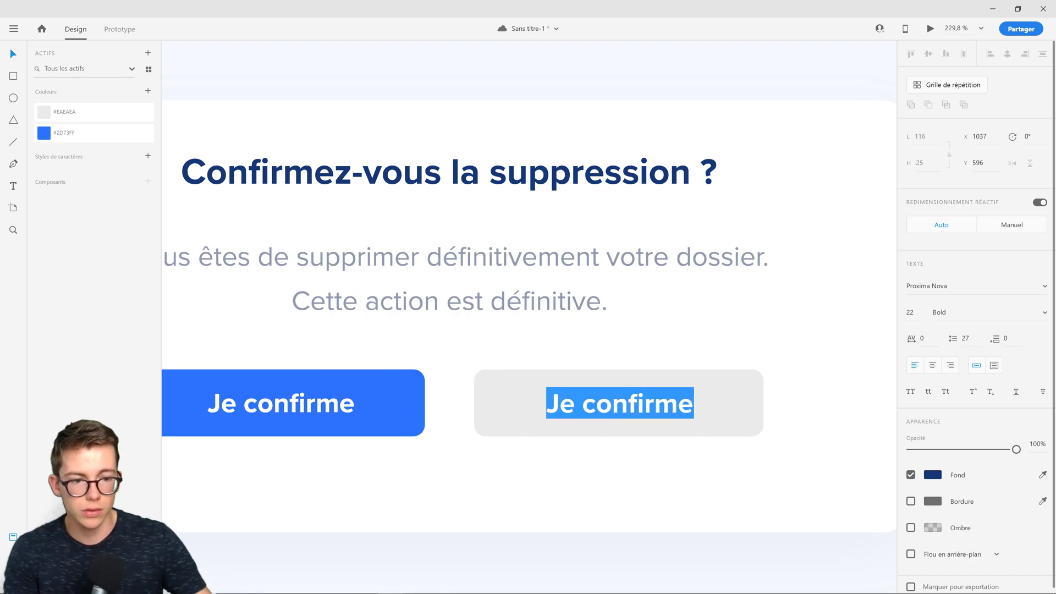
{"action": "left_click", "coordinate": [932, 365]}
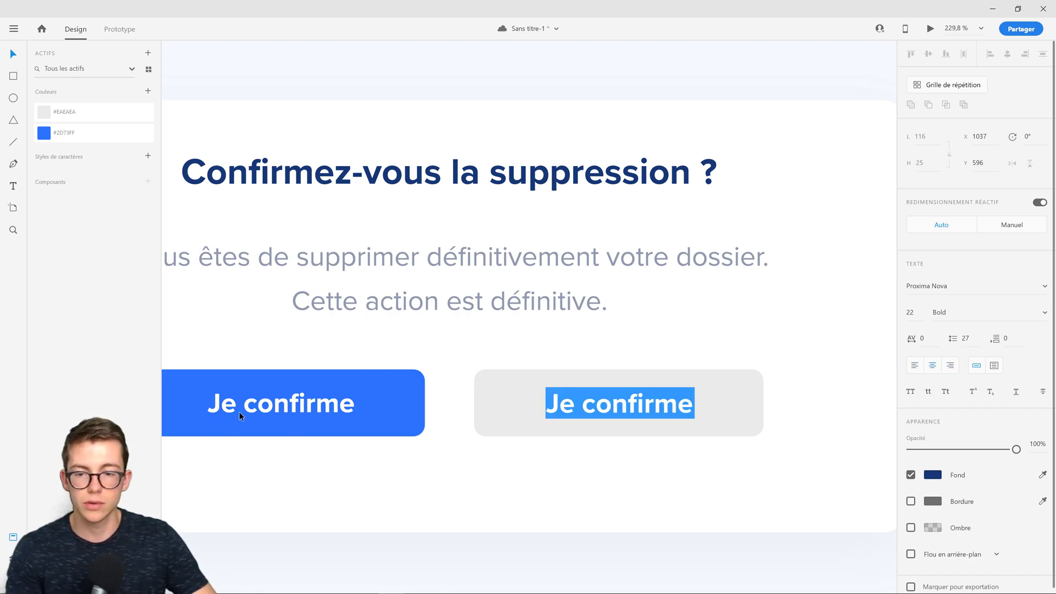
{"action": "key", "text": "Escape"}
{"action": "left_click", "coordinate": [311, 409]}
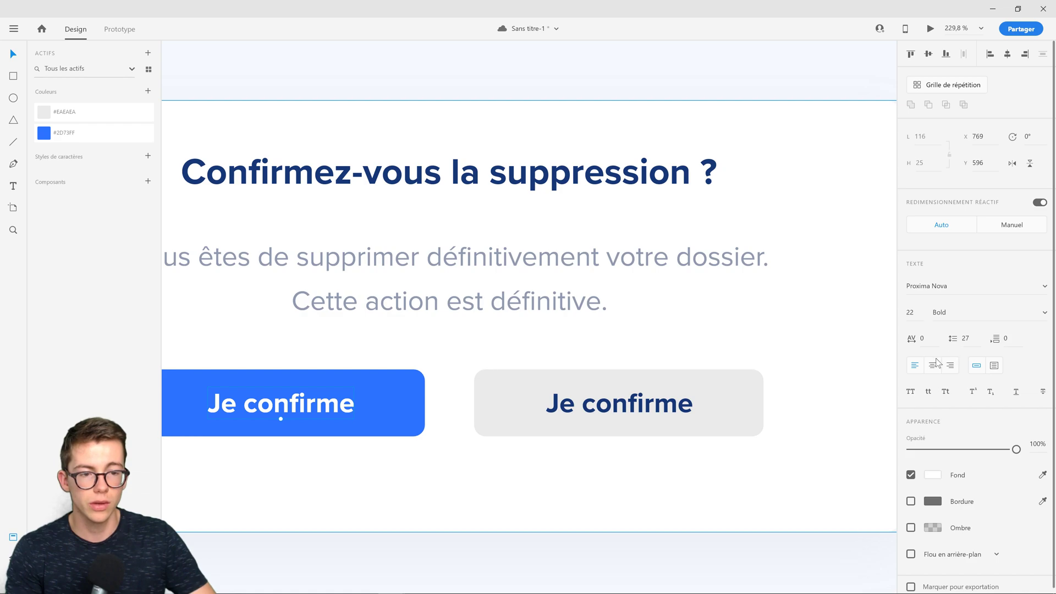
{"action": "left_click", "coordinate": [642, 405]}
{"action": "double_click", "coordinate": [672, 403]}
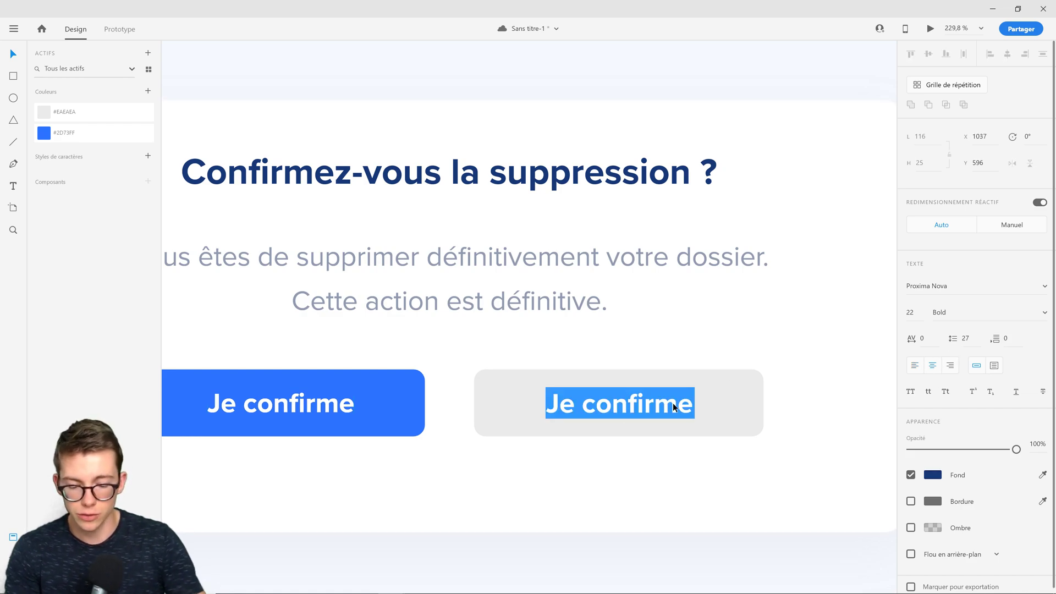
{"action": "type", "text": "Annuler"}
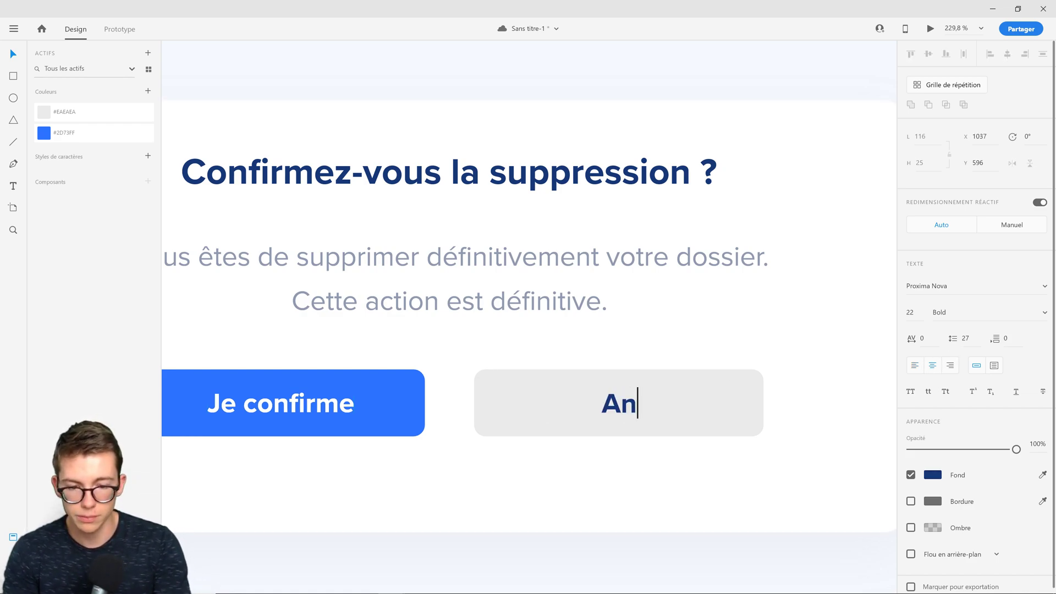
{"action": "key", "text": "Escape"}
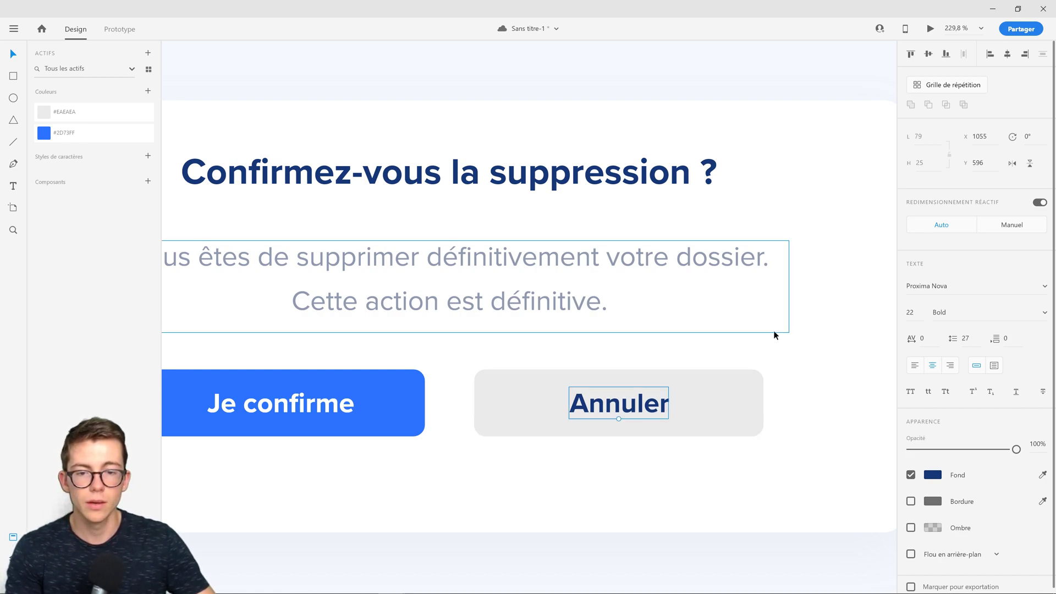
Step: Narrow the white card symmetrically about its centre so its sides sit closer to the message text
{"action": "left_click", "coordinate": [695, 362]}
{"action": "key", "text": "ctrl+0"}
{"action": "scroll", "coordinate": [705, 364], "scroll_direction": "down", "scroll_amount": 3}
{"action": "scroll", "coordinate": [550, 417], "scroll_direction": "up", "scroll_amount": 2}
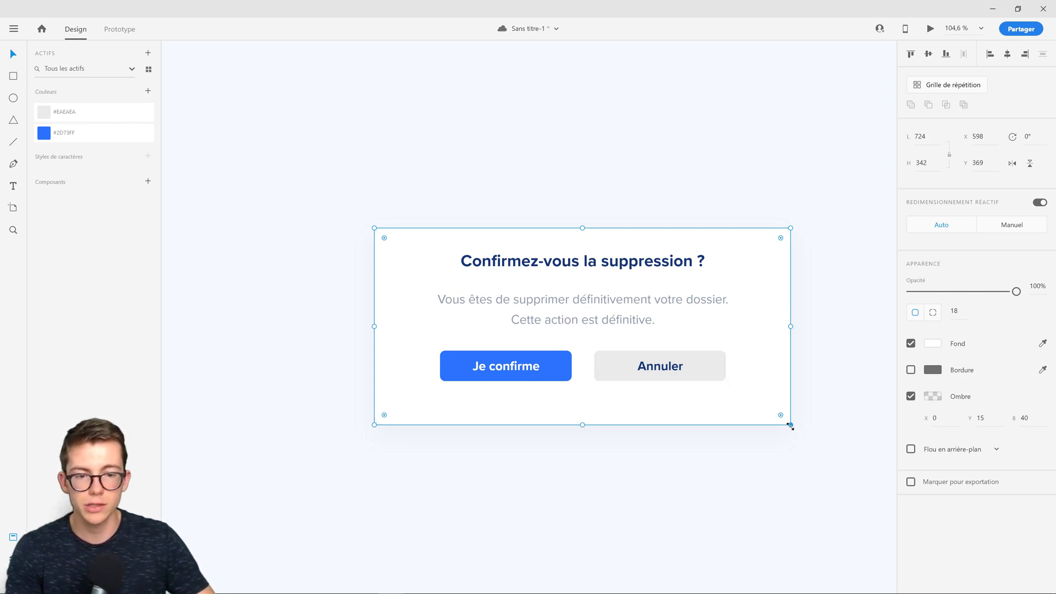
{"action": "left_click_drag", "start_coordinate": [795, 328], "coordinate": [761, 331]}
Step: Increase the height of both button rectangles together to 63, keeping them vertically centred on their labels
{"action": "left_click", "coordinate": [692, 369]}
{"action": "left_click", "coordinate": [547, 375]}
{"action": "left_click", "coordinate": [618, 371], "text": "shift"}
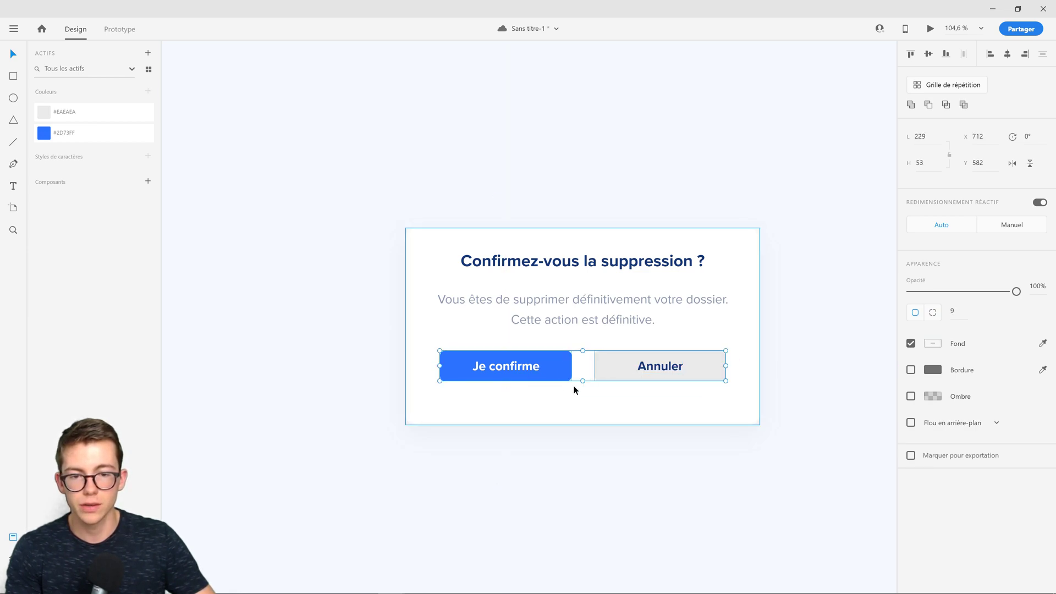
{"action": "left_click_drag", "start_coordinate": [583, 380], "coordinate": [582, 385]}
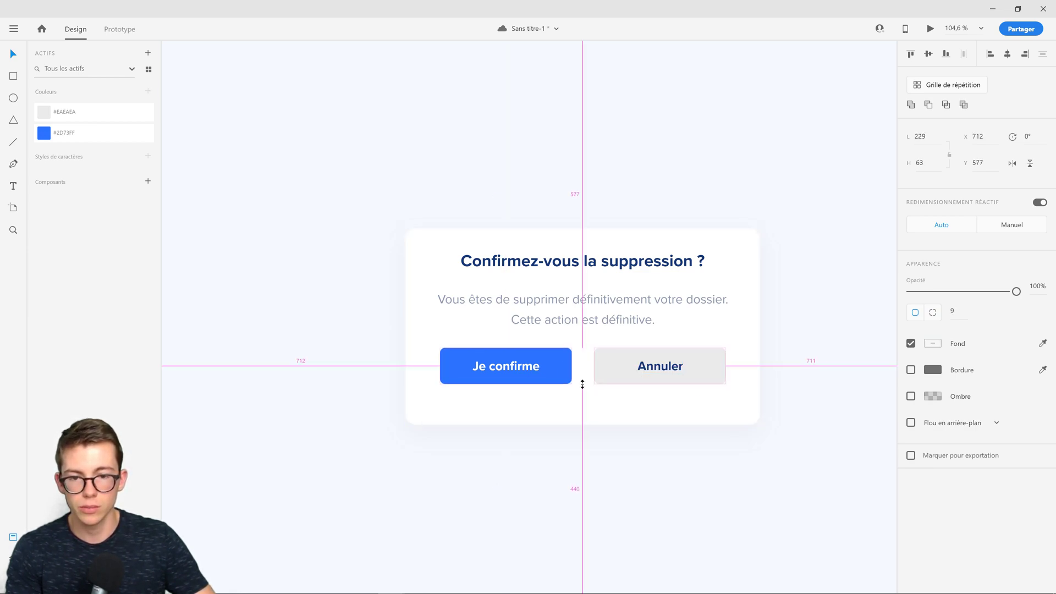
{"action": "left_click", "coordinate": [794, 365]}
Step: Bring the two buttons with their labels closer together and recentre the pair beneath the message
{"action": "left_click", "coordinate": [690, 372]}
{"action": "left_click", "coordinate": [523, 366], "text": "shift"}
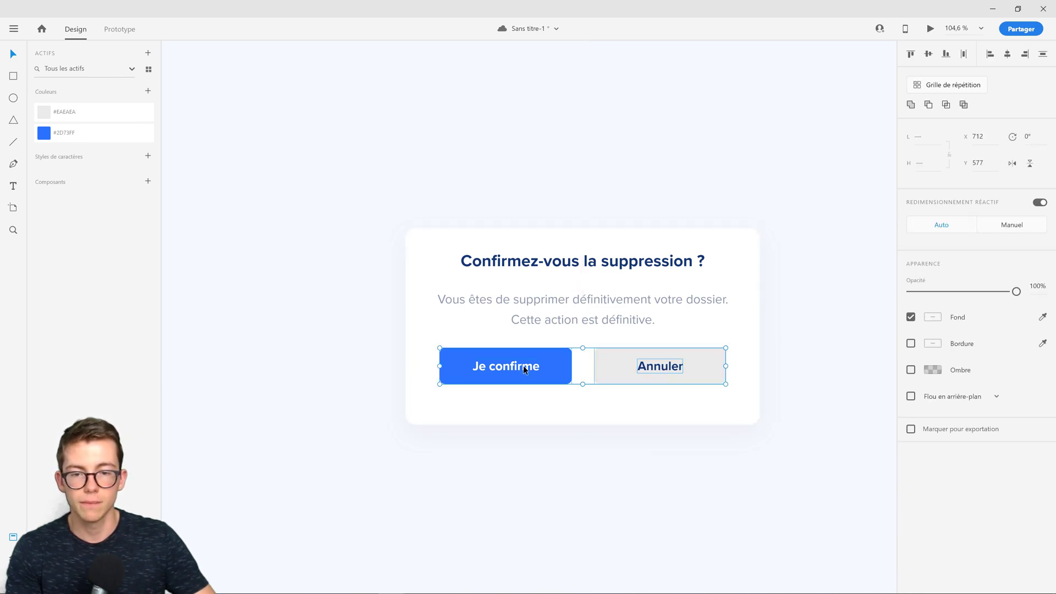
{"action": "left_click_drag", "start_coordinate": [681, 369], "coordinate": [709, 377]}
{"action": "left_click", "coordinate": [784, 380]}
{"action": "left_click", "coordinate": [664, 376]}
{"action": "left_click", "coordinate": [512, 377], "text": "shift"}
{"action": "left_click_drag", "start_coordinate": [600, 378], "coordinate": [632, 371]}
Step: Shorten the white card by raising its bottom edge to tighten the space below the buttons
{"action": "left_click", "coordinate": [643, 417]}
{"action": "left_click_drag", "start_coordinate": [583, 425], "coordinate": [589, 417]}
{"action": "left_click", "coordinate": [618, 436]}
{"action": "scroll", "coordinate": [612, 435], "scroll_direction": "down", "scroll_amount": 3}
{"action": "scroll", "coordinate": [598, 426], "scroll_direction": "up", "scroll_amount": 2}
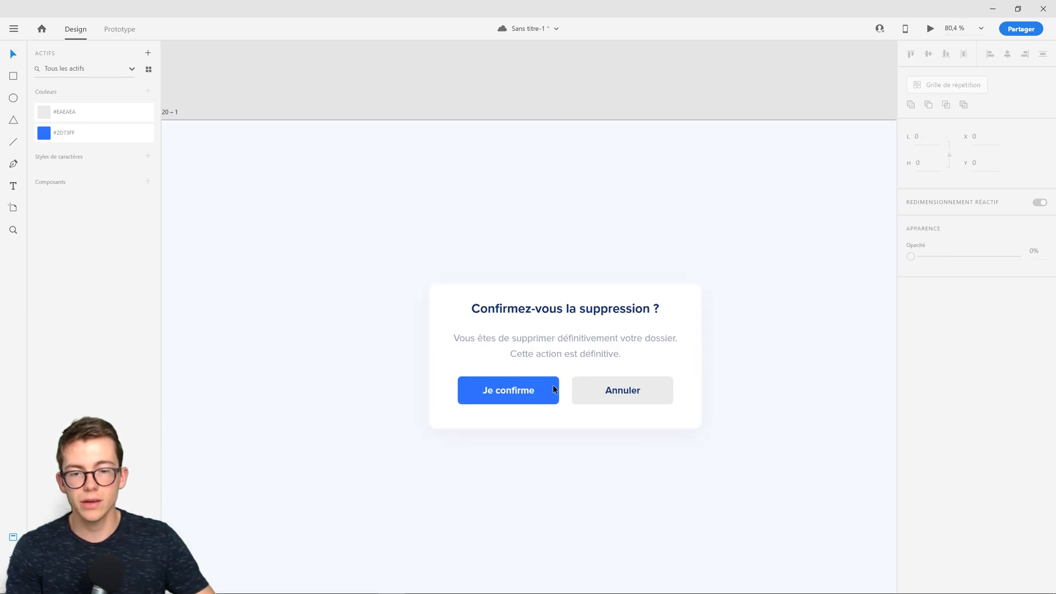
{"action": "left_click", "coordinate": [566, 411]}
{"action": "left_click_drag", "start_coordinate": [567, 428], "coordinate": [565, 423]}
{"action": "left_click", "coordinate": [642, 480]}
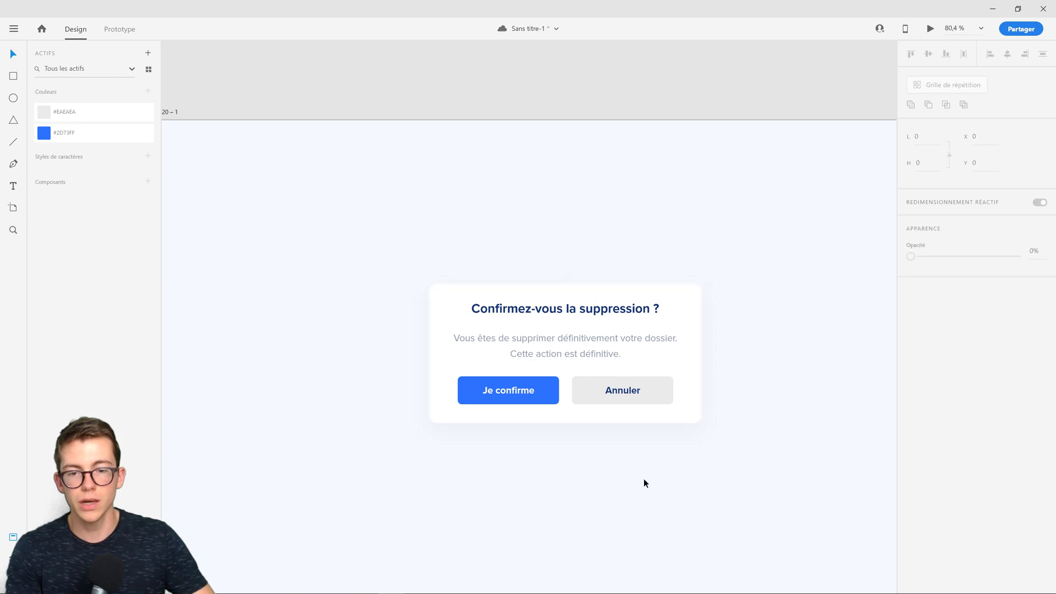
Step: Shift the title, message and both buttons with their labels slightly down together to balance them vertically in the card
{"action": "scroll", "coordinate": [632, 475], "scroll_direction": "down", "scroll_amount": 1}
{"action": "scroll", "coordinate": [557, 392], "scroll_direction": "up", "scroll_amount": 2}
{"action": "left_click", "coordinate": [513, 316]}
{"action": "left_click", "coordinate": [573, 369], "text": "shift"}
{"action": "left_click", "coordinate": [545, 422], "text": "shift"}
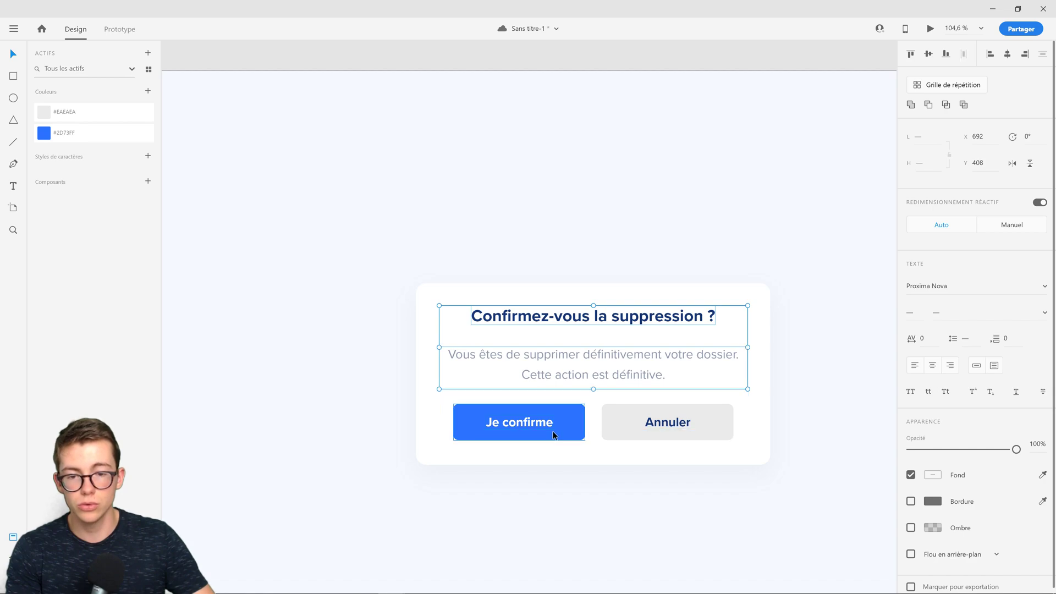
{"action": "left_click", "coordinate": [523, 424], "text": "shift"}
{"action": "left_click", "coordinate": [686, 428], "text": "shift"}
{"action": "left_click_drag", "start_coordinate": [712, 426], "coordinate": [711, 428]}
{"action": "left_click", "coordinate": [825, 413]}
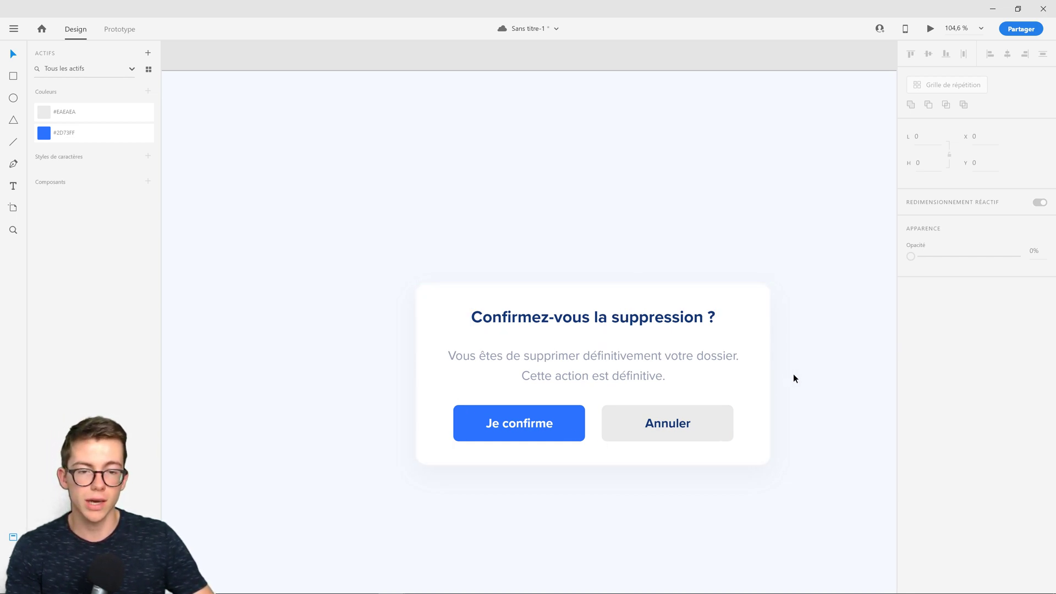
Step: Draw a short trial path with the Pen tool on the artboard to the left of the card, and undo it
{"action": "key", "text": "ctrl+0"}
{"action": "scroll", "coordinate": [502, 463], "scroll_direction": "up", "scroll_amount": 2}
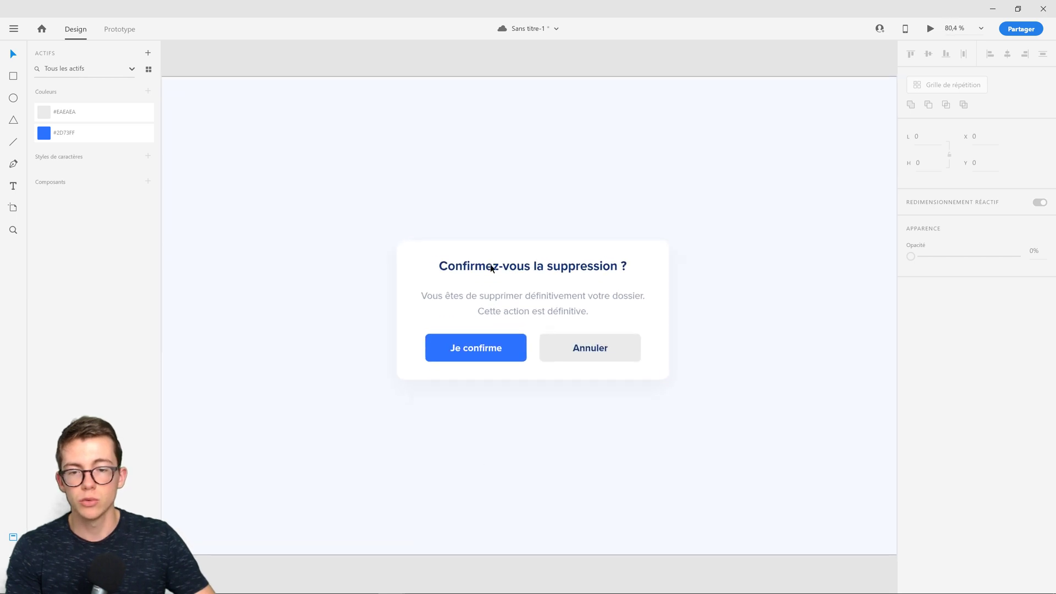
{"action": "scroll", "coordinate": [529, 374], "scroll_direction": "down", "scroll_amount": 2}
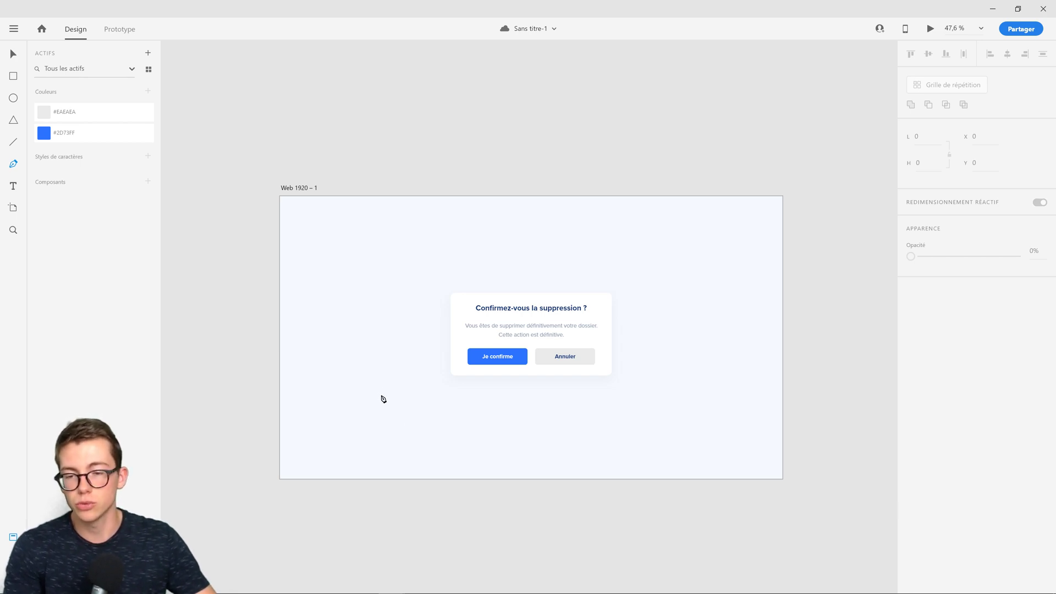
{"action": "left_click", "coordinate": [362, 376]}
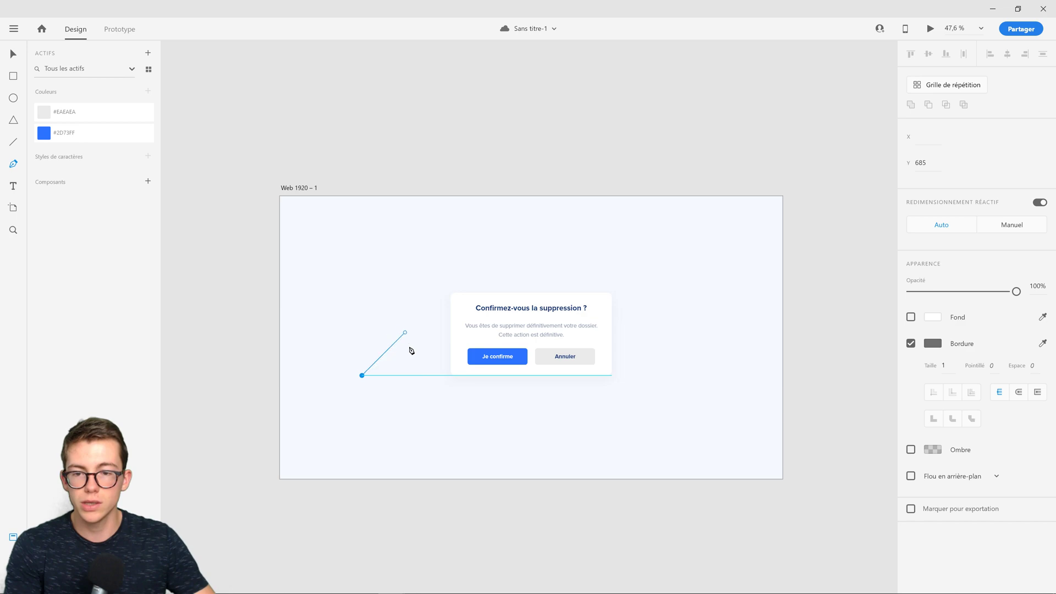
{"action": "left_click", "coordinate": [390, 403]}
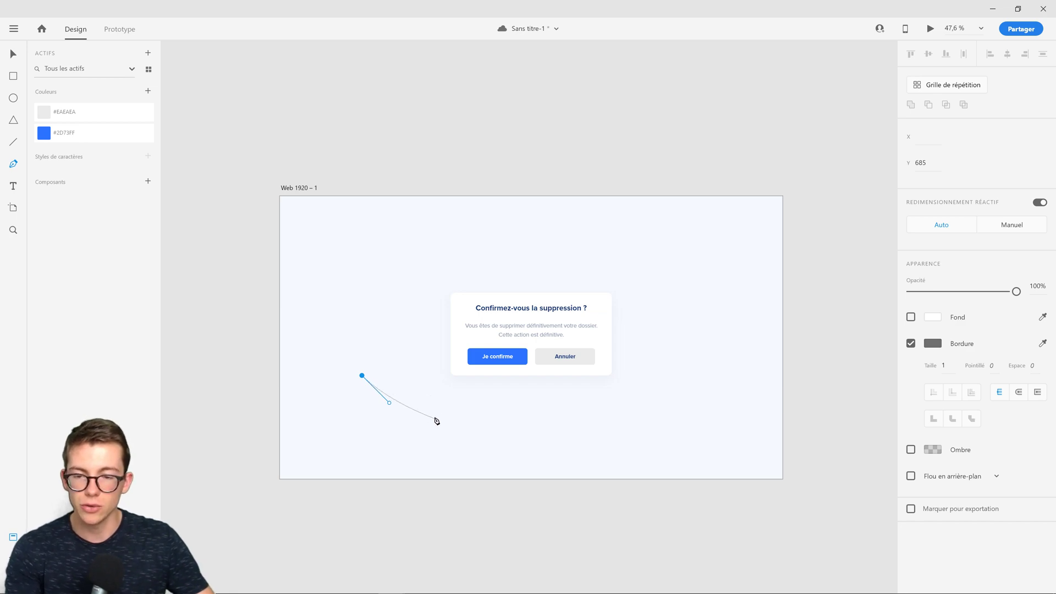
{"action": "key", "text": "ctrl+z"}
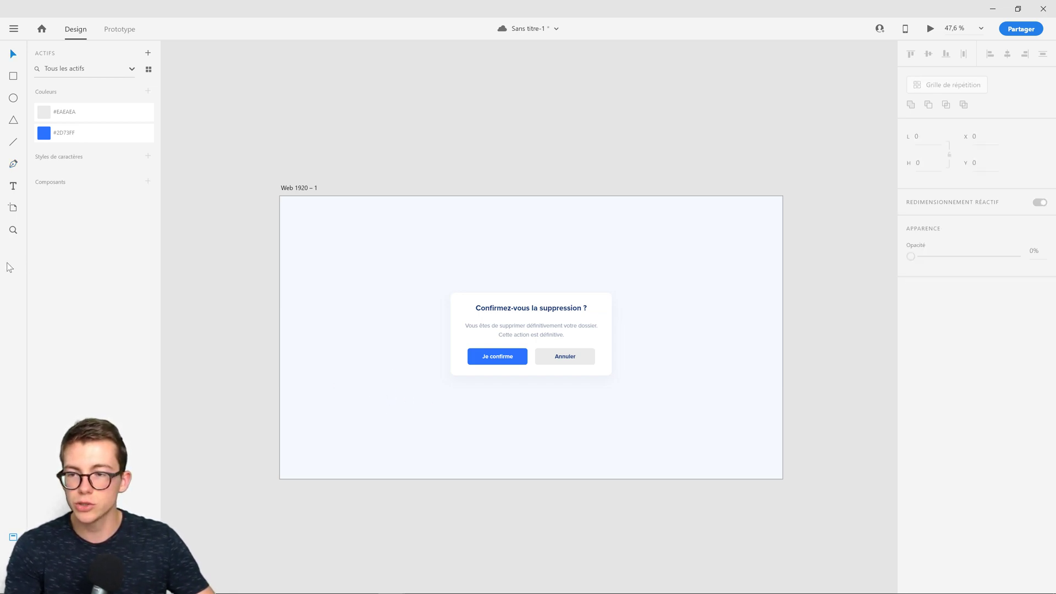
Step: Draw a diagonal Pen line about 143 by 143 px below and left of the card, and set its border size to 5
{"action": "left_click", "coordinate": [14, 165]}
{"action": "left_click", "coordinate": [358, 396]}
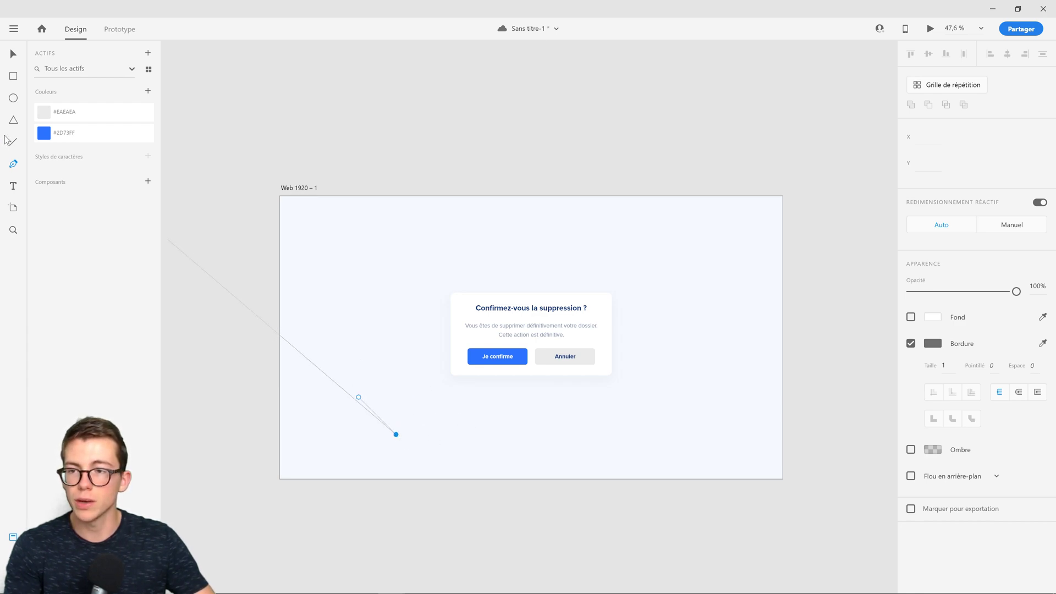
{"action": "left_click", "coordinate": [14, 54]}
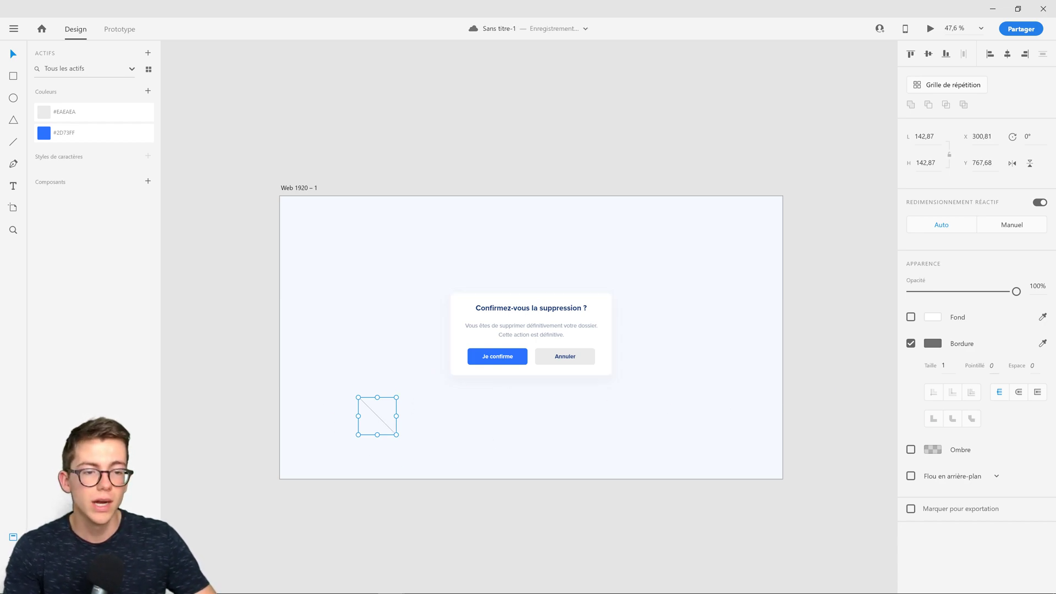
{"action": "left_click", "coordinate": [944, 365]}
{"action": "type", "text": "5"}
{"action": "key", "text": "Return"}
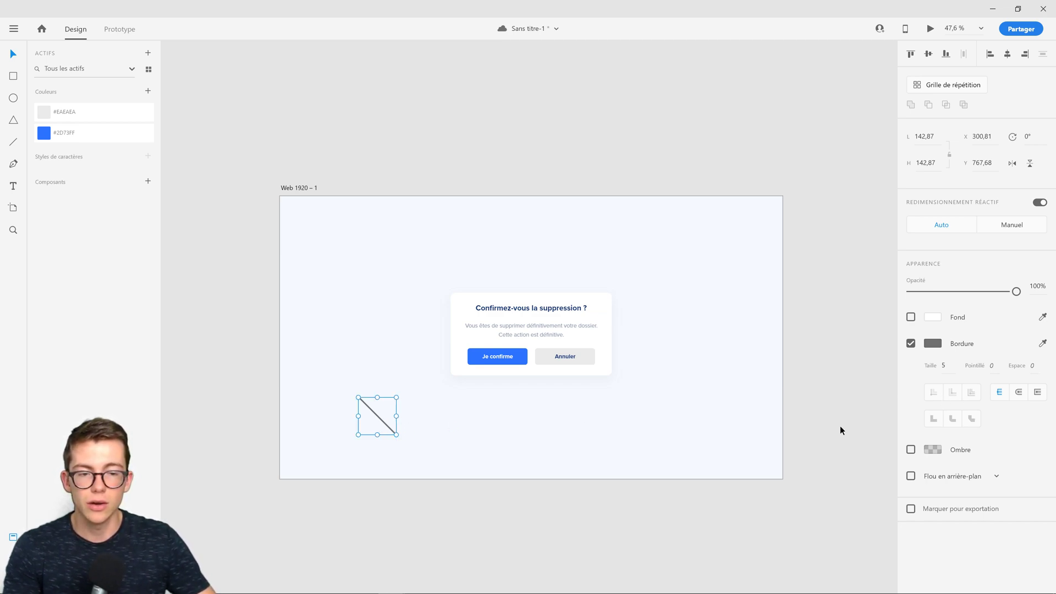
Step: Give the diagonal line rounded end caps
{"action": "key", "text": "ctrl+3"}
{"action": "scroll", "coordinate": [439, 306], "scroll_direction": "up", "scroll_amount": 5}
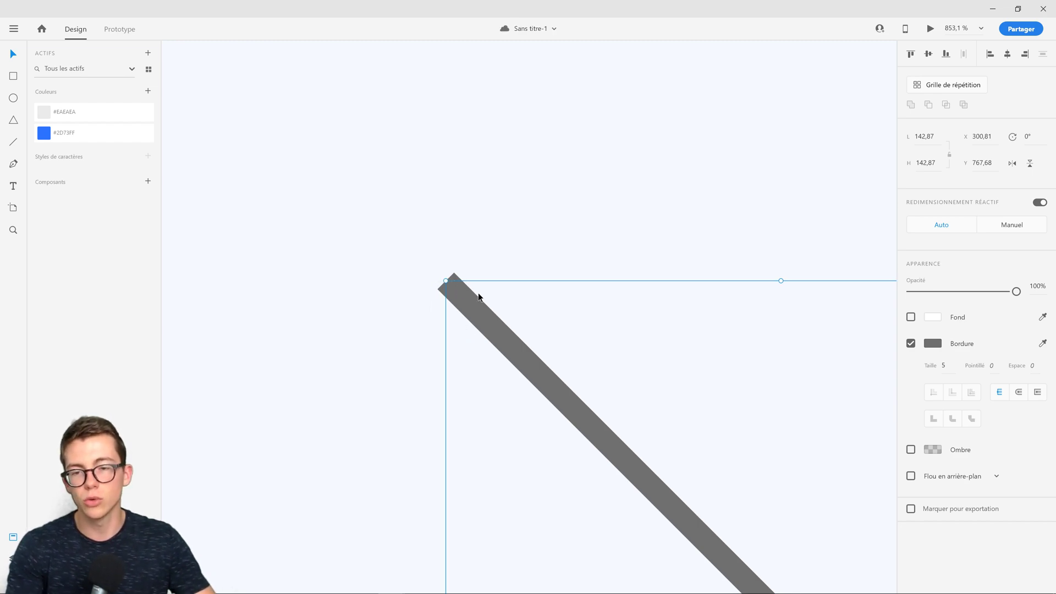
{"action": "left_click", "coordinate": [1018, 393]}
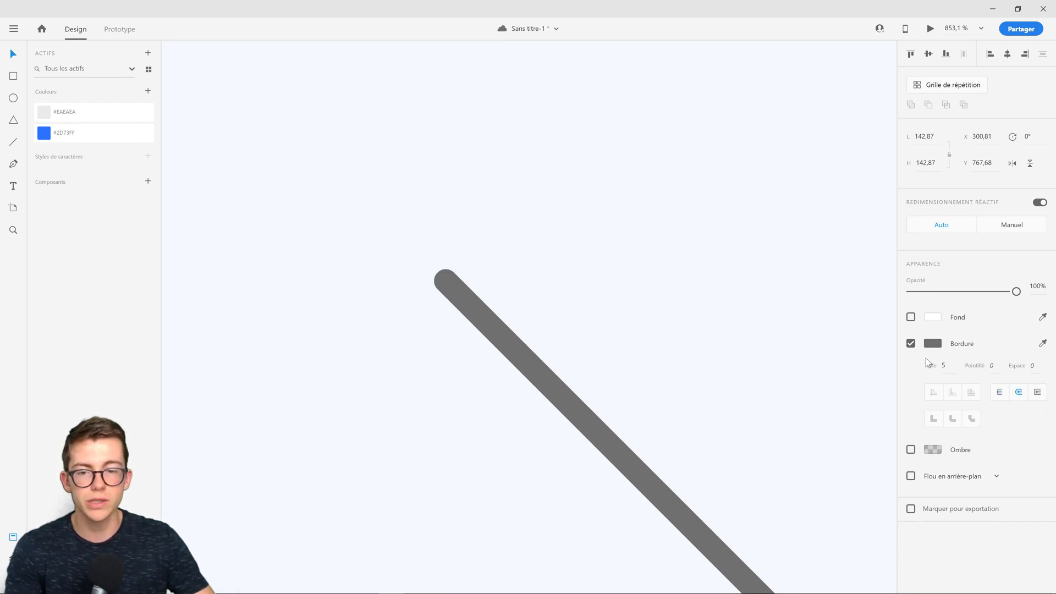
{"action": "scroll", "coordinate": [334, 282], "scroll_direction": "down", "scroll_amount": 3}
{"action": "scroll", "coordinate": [334, 282], "scroll_direction": "down", "scroll_amount": 3}
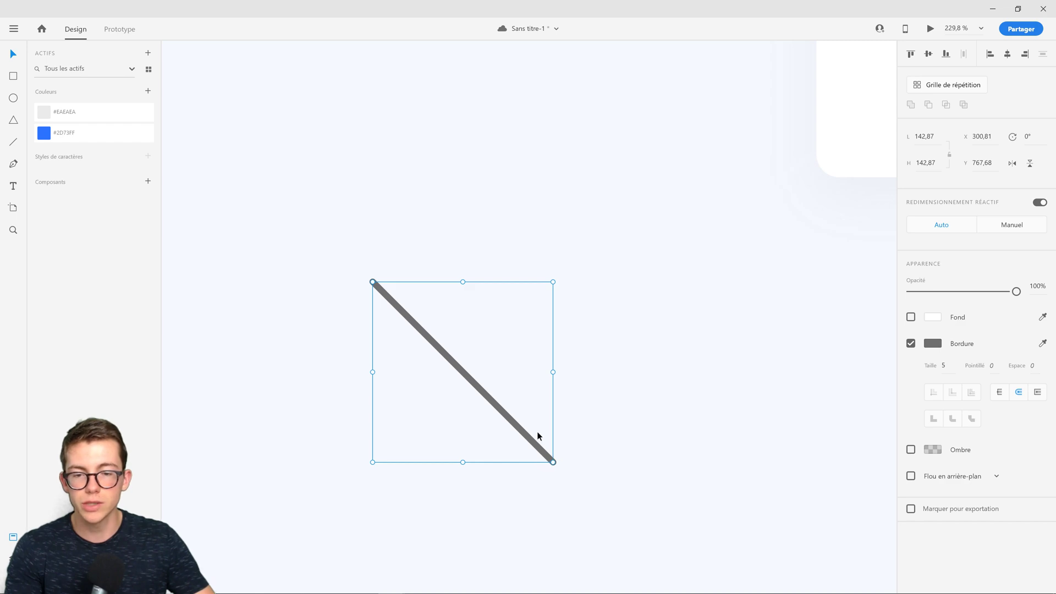
Step: Duplicate the diagonal line, rotate the copy by -90°, and centre it over the original to form a cross
{"action": "left_click_drag", "start_coordinate": [533, 438], "coordinate": [576, 444]}
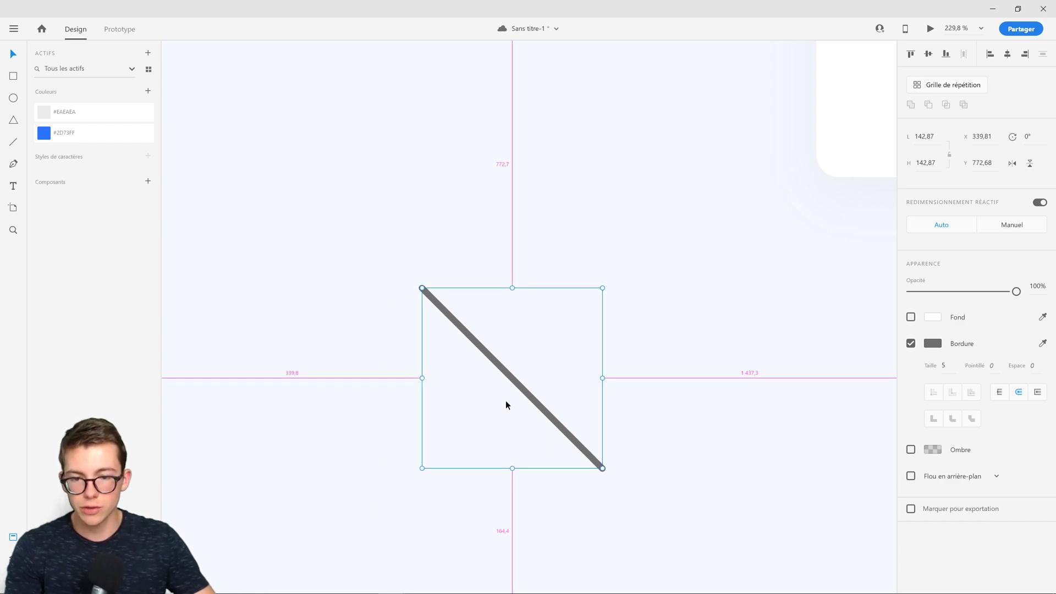
{"action": "left_click_drag", "start_coordinate": [514, 381], "coordinate": [740, 393]}
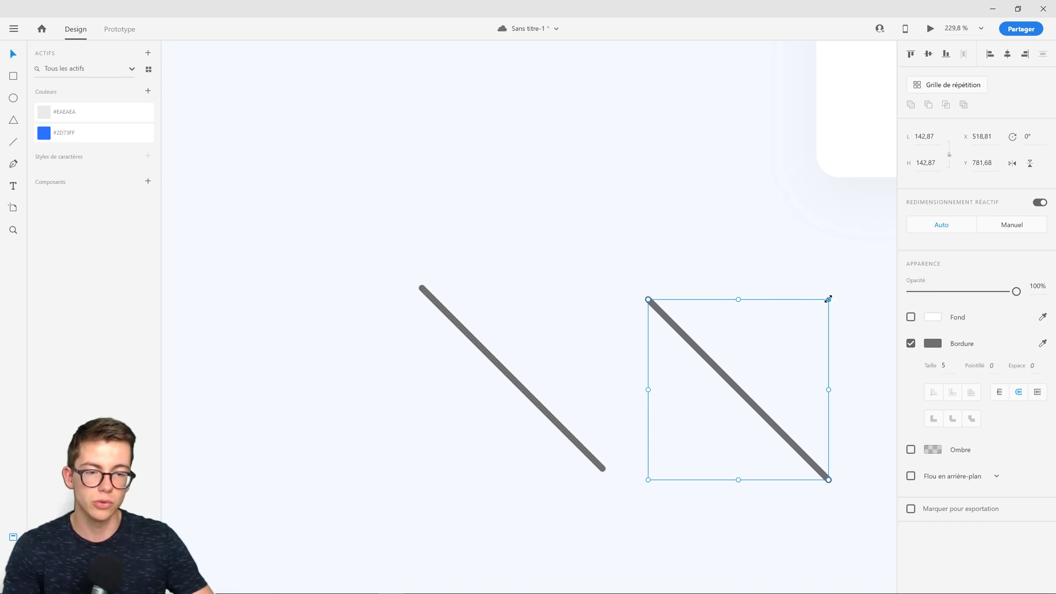
{"action": "left_click_drag", "start_coordinate": [832, 298], "coordinate": [682, 320]}
{"action": "left_click_drag", "start_coordinate": [781, 359], "coordinate": [550, 345]}
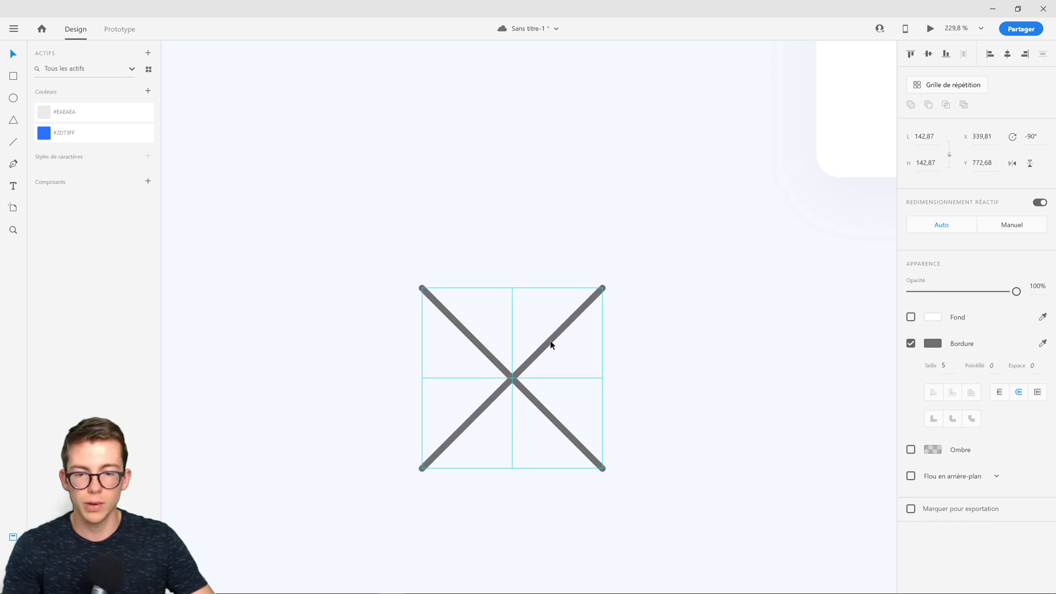
{"action": "left_click", "coordinate": [701, 397]}
{"action": "scroll", "coordinate": [487, 370], "scroll_direction": "down", "scroll_amount": 5}
{"action": "scroll", "coordinate": [506, 375], "scroll_direction": "up", "scroll_amount": 3}
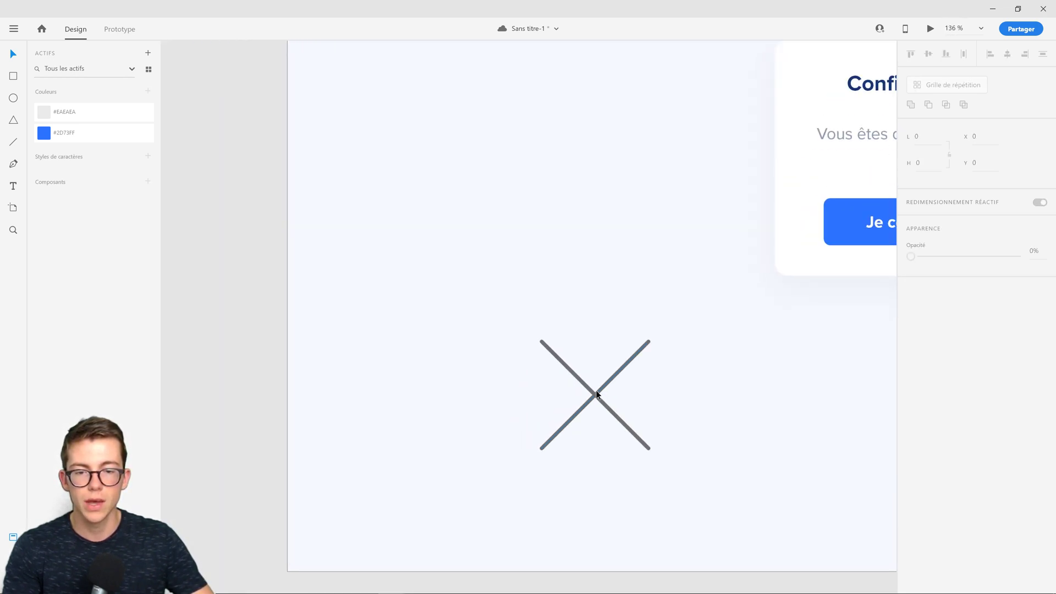
Step: Scale both strokes of the cross down together to about 17.7 by 17.7 px, keeping the border size at 5
{"action": "left_click", "coordinate": [598, 393]}
{"action": "left_click_drag", "start_coordinate": [503, 306], "coordinate": [740, 482]}
{"action": "left_click_drag", "start_coordinate": [648, 448], "coordinate": [560, 360]}
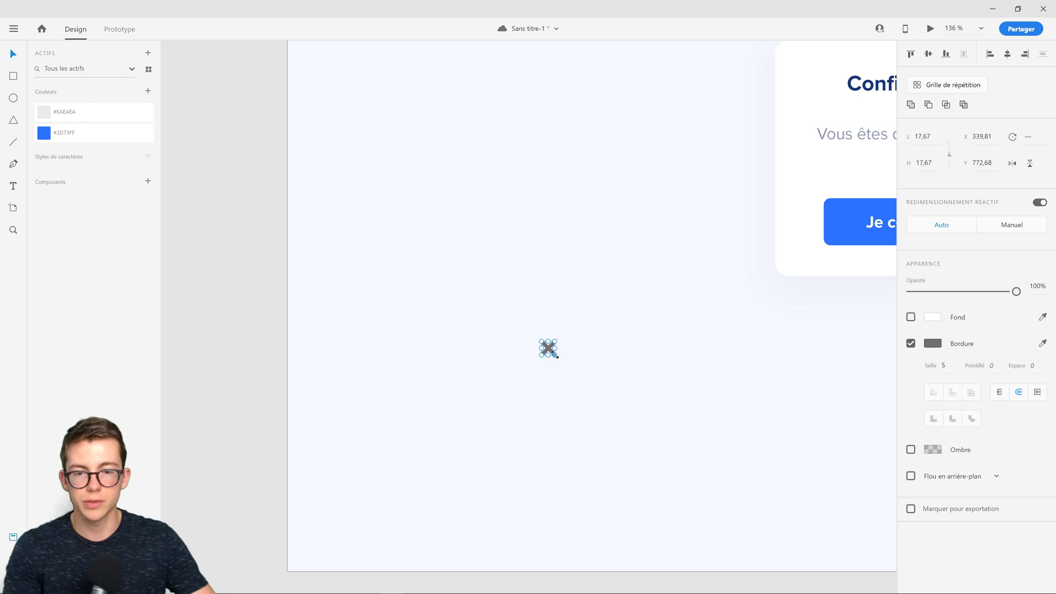
{"action": "left_click", "coordinate": [603, 361]}
{"action": "scroll", "coordinate": [461, 364], "scroll_direction": "down", "scroll_amount": 4}
{"action": "scroll", "coordinate": [462, 348], "scroll_direction": "up", "scroll_amount": 2}
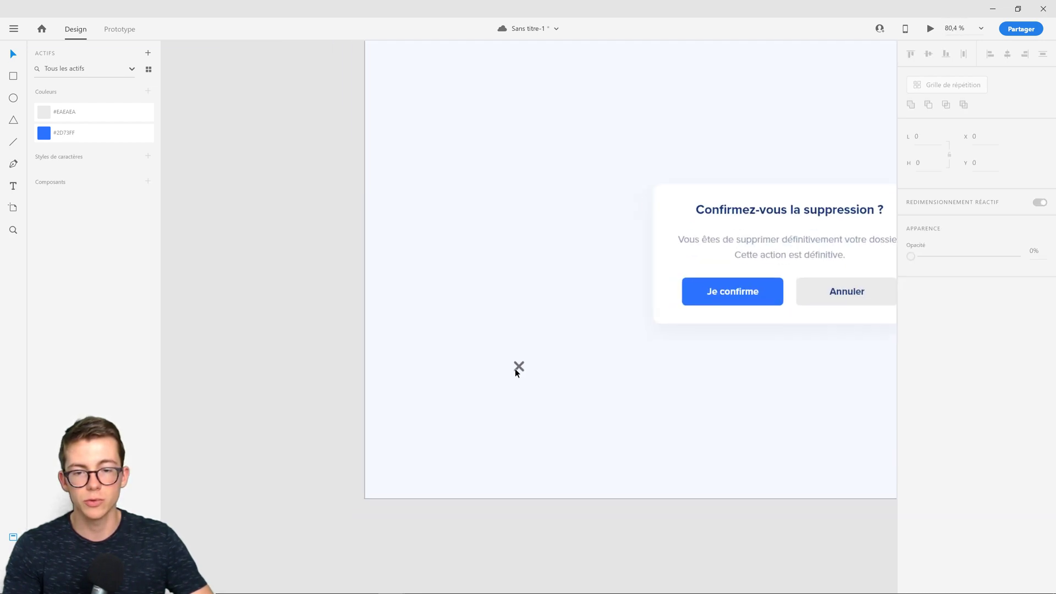
{"action": "scroll", "coordinate": [497, 394], "scroll_direction": "up", "scroll_amount": 5}
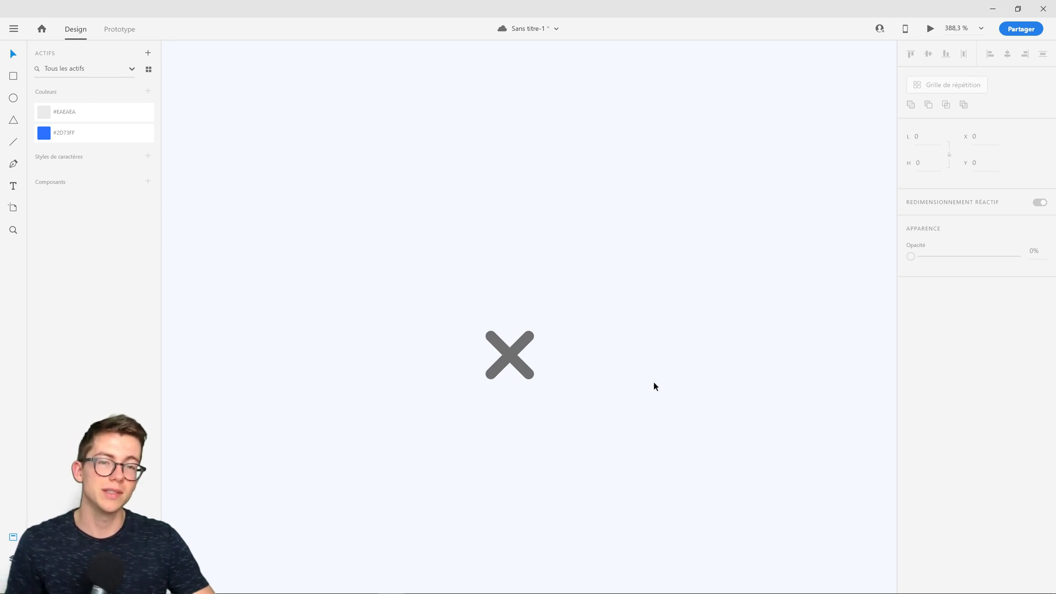
Step: Duplicate the cross and place the copy to the right of the original at the same height
{"action": "left_click_drag", "start_coordinate": [618, 453], "coordinate": [397, 302]}
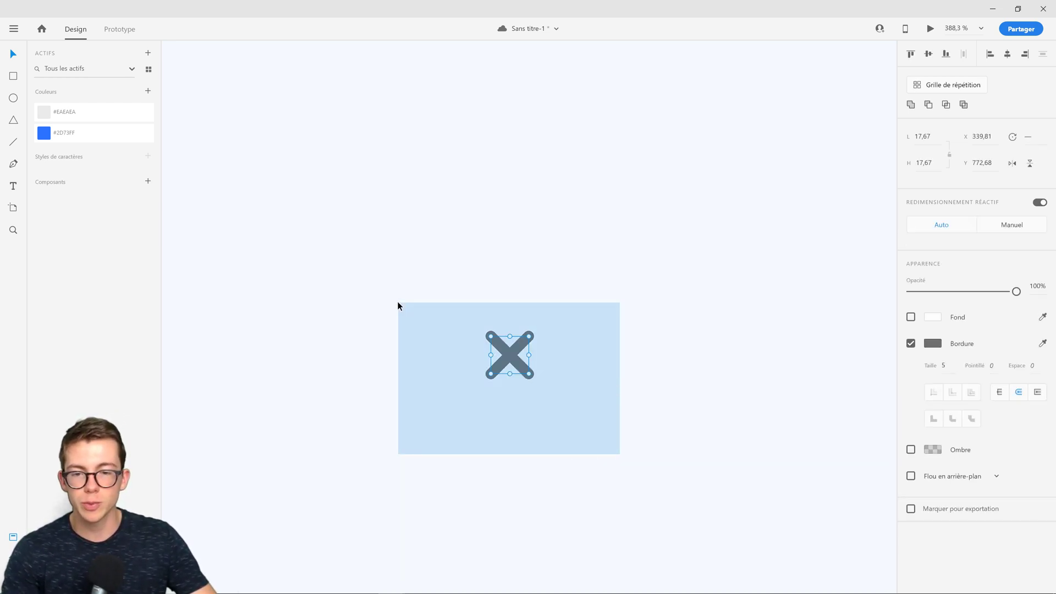
{"action": "left_click_drag", "start_coordinate": [517, 362], "coordinate": [713, 353]}
{"action": "left_click", "coordinate": [576, 332]}
{"action": "scroll", "coordinate": [603, 361], "scroll_direction": "down", "scroll_amount": 2}
{"action": "scroll", "coordinate": [585, 345], "scroll_direction": "up", "scroll_amount": 2}
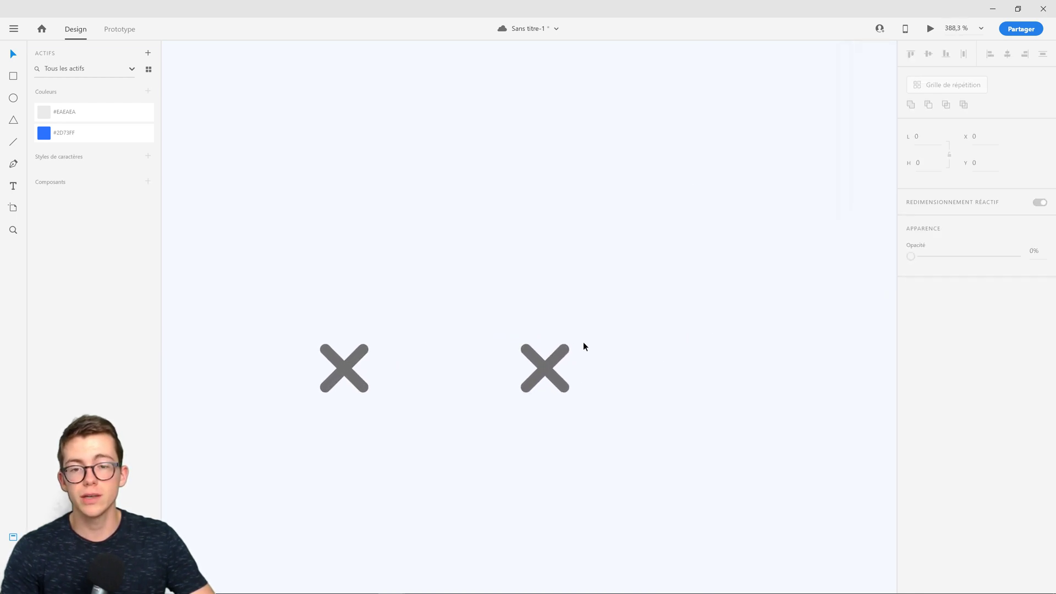
Step: Turn the duplicated cross into a checkmark by sliding one stroke left into a V and shortening that left arm
{"action": "left_click", "coordinate": [538, 362]}
{"action": "left_click_drag", "start_coordinate": [540, 358], "coordinate": [500, 362]}
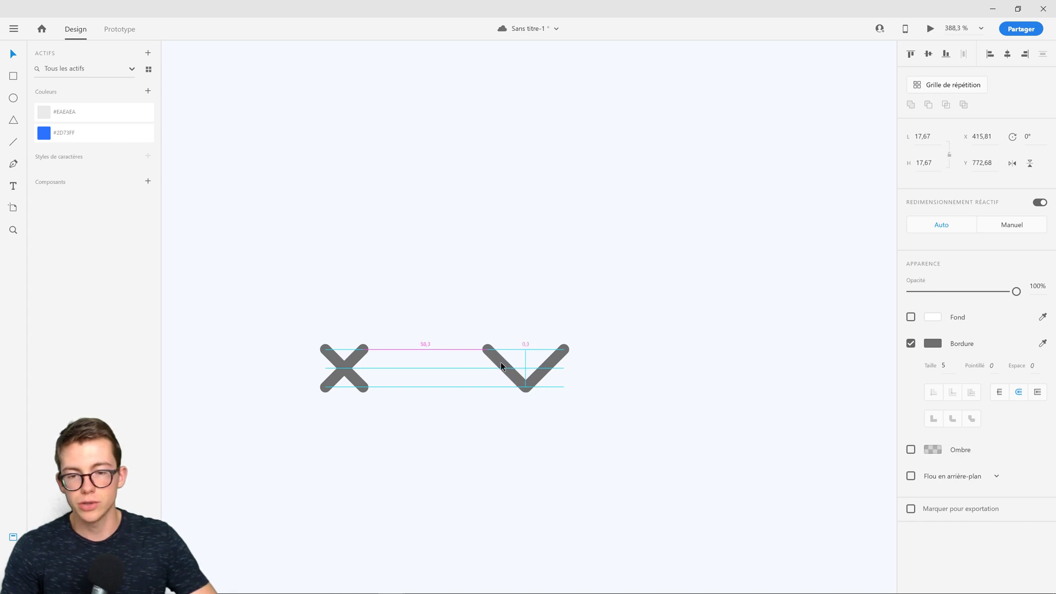
{"action": "scroll", "coordinate": [497, 363], "scroll_direction": "up", "scroll_amount": 4}
{"action": "scroll", "coordinate": [539, 375], "scroll_direction": "up", "scroll_amount": 1}
{"action": "double_click", "coordinate": [498, 332]}
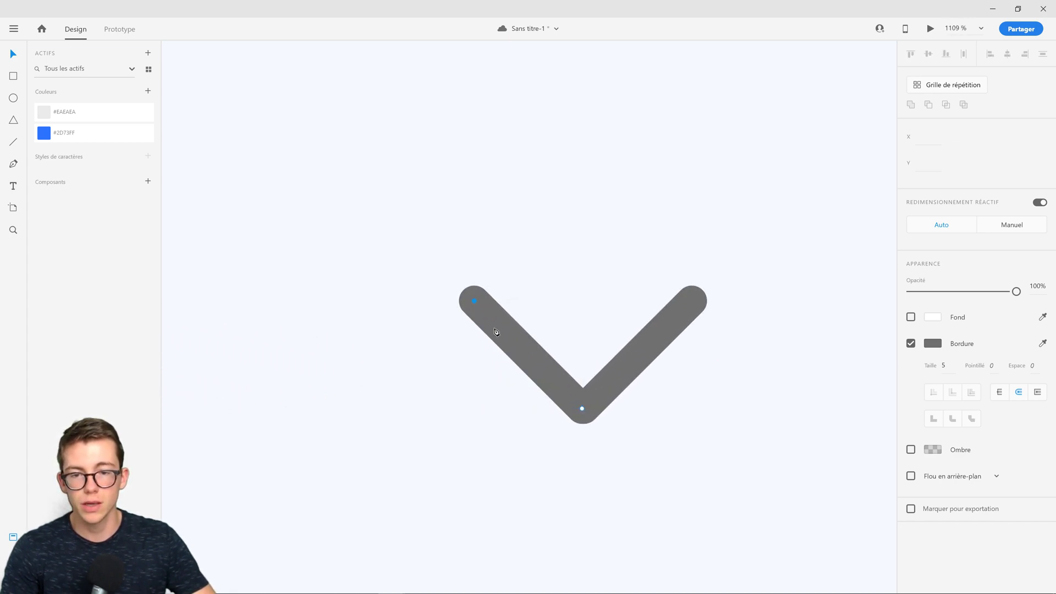
{"action": "left_click_drag", "start_coordinate": [474, 300], "coordinate": [530, 359]}
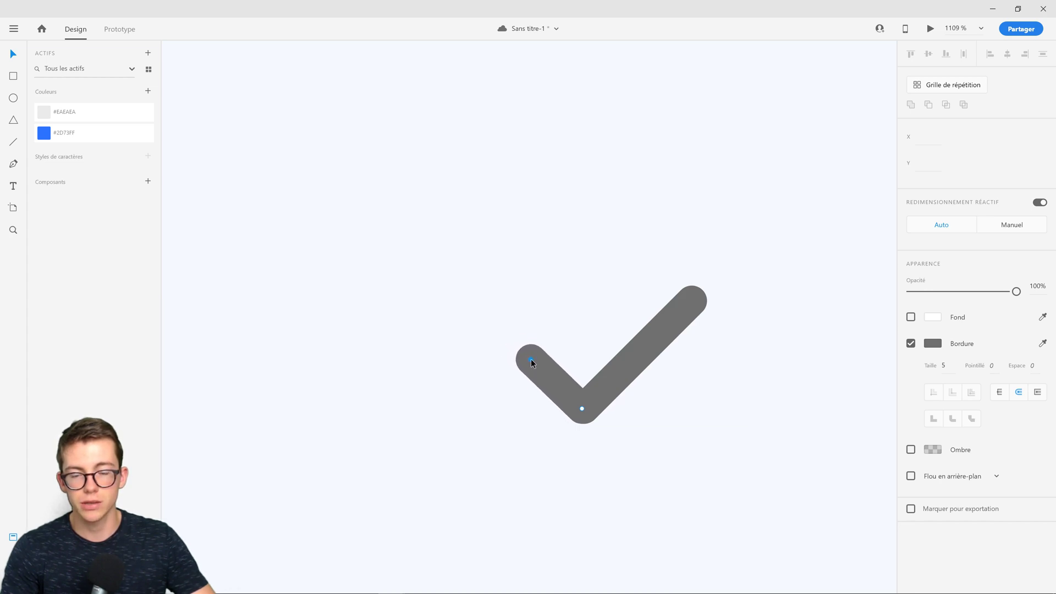
{"action": "left_click", "coordinate": [535, 315]}
Step: Shift the "Je confirme" label slightly right in the blue button to make room for an icon
{"action": "scroll", "coordinate": [531, 355], "scroll_direction": "down", "scroll_amount": 10}
{"action": "scroll", "coordinate": [636, 388], "scroll_direction": "down", "scroll_amount": 5}
{"action": "scroll", "coordinate": [605, 380], "scroll_direction": "up", "scroll_amount": 5}
{"action": "scroll", "coordinate": [440, 373], "scroll_direction": "down", "scroll_amount": 5}
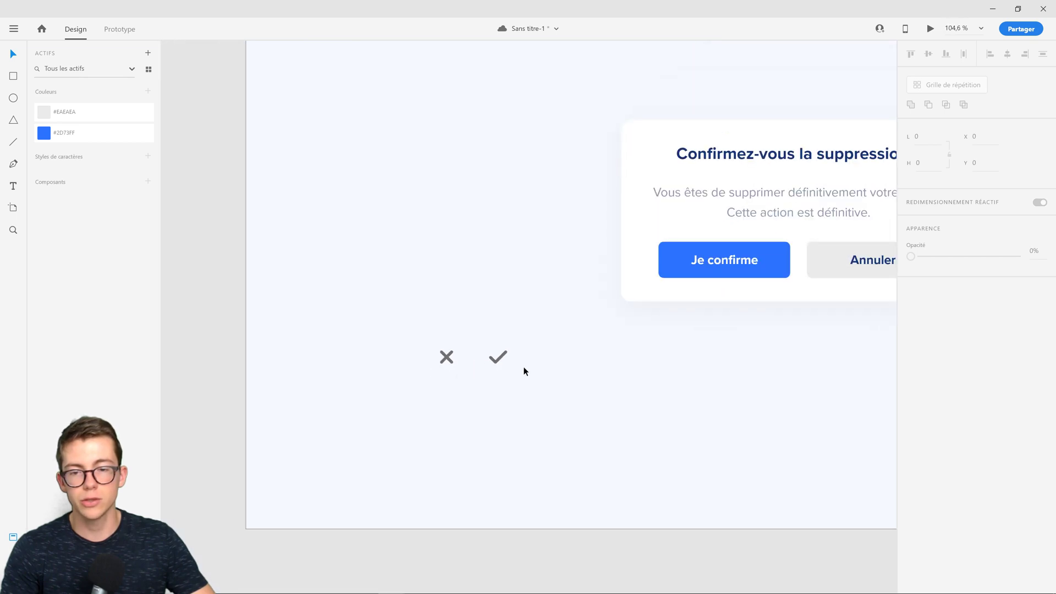
{"action": "scroll", "coordinate": [411, 296], "scroll_direction": "down", "scroll_amount": 2}
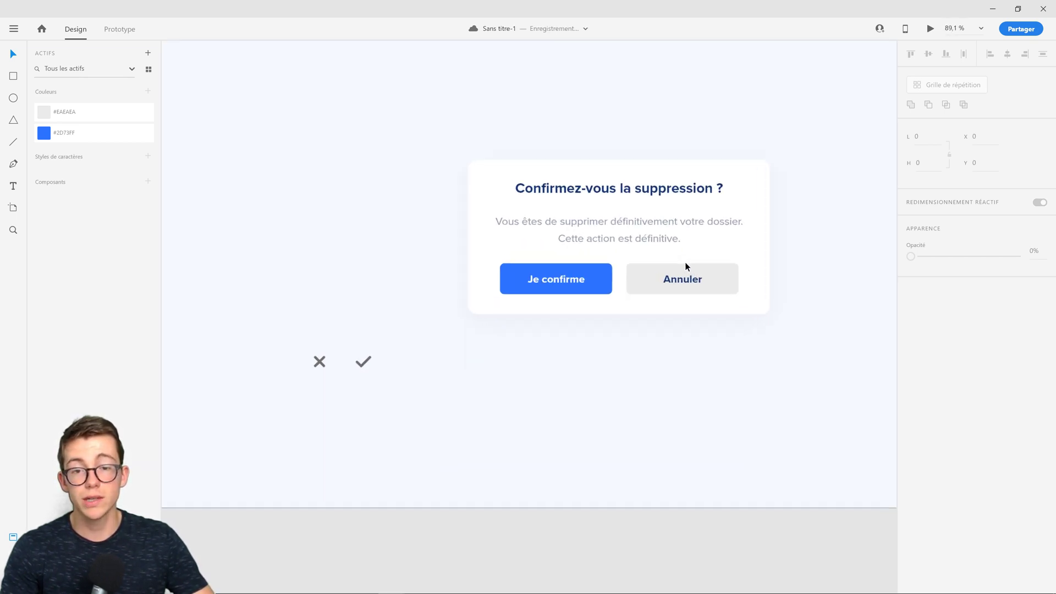
{"action": "scroll", "coordinate": [487, 273], "scroll_direction": "up", "scroll_amount": 4}
{"action": "left_click", "coordinate": [574, 292]}
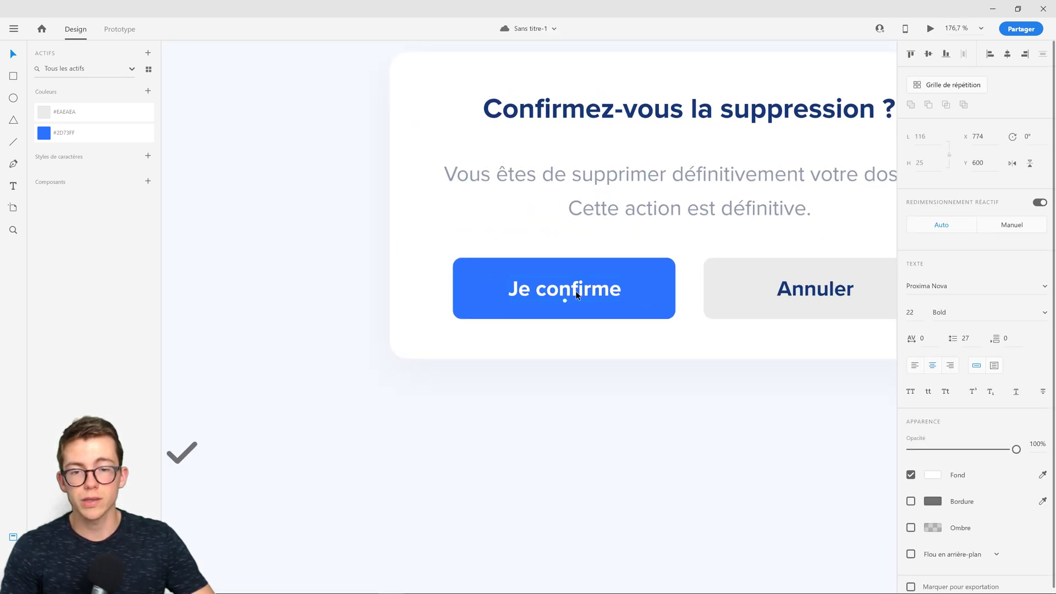
{"action": "left_click_drag", "start_coordinate": [576, 292], "coordinate": [590, 293]}
Step: Group the checkmark's two strokes and place it in the blue button to the left of the "Je confirme" label
{"action": "left_click", "coordinate": [300, 441]}
{"action": "left_click_drag", "start_coordinate": [213, 414], "coordinate": [160, 473]}
{"action": "left_click", "coordinate": [260, 465]}
{"action": "left_click", "coordinate": [286, 453]}
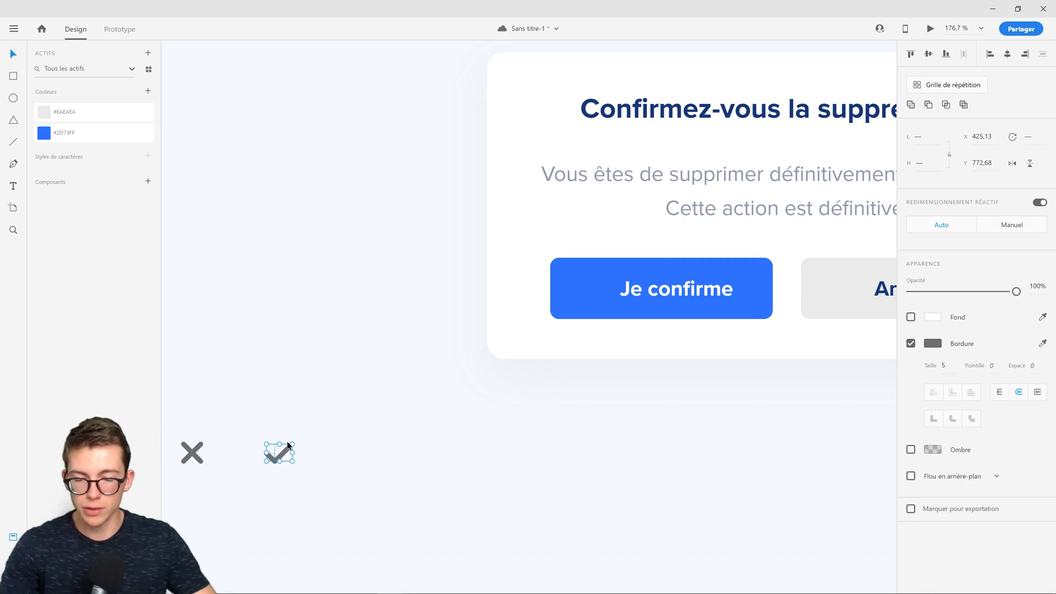
{"action": "left_click_drag", "start_coordinate": [285, 448], "coordinate": [598, 282]}
{"action": "scroll", "coordinate": [605, 278], "scroll_direction": "up", "scroll_amount": 4}
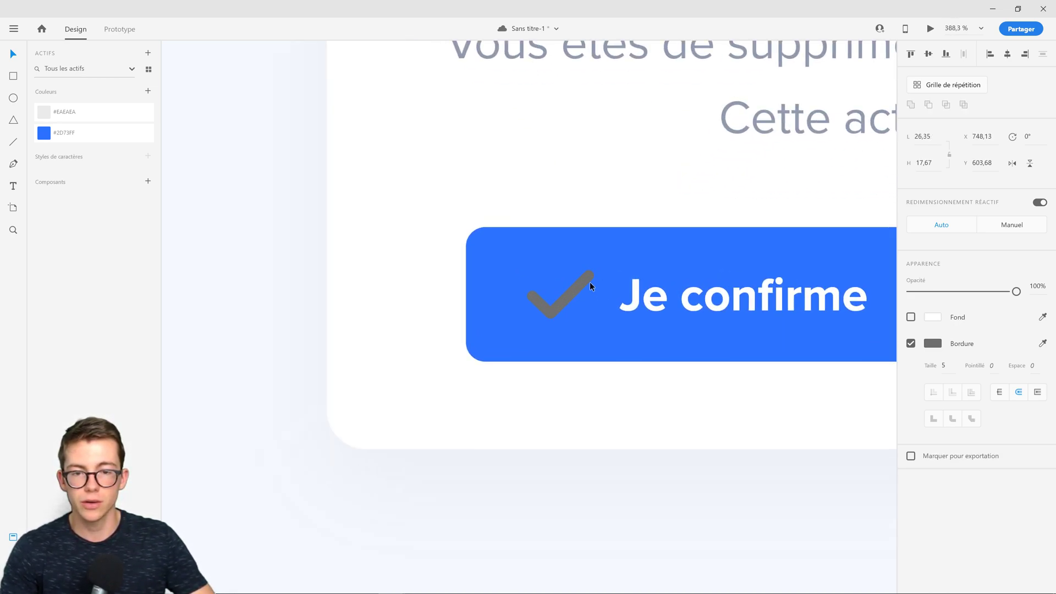
{"action": "scroll", "coordinate": [681, 306], "scroll_direction": "down", "scroll_amount": 5}
Step: Scale the checkmark and cross down together to about 12 px high, and place the checkmark before the "Je confirme" label
{"action": "left_click_drag", "start_coordinate": [643, 302], "coordinate": [372, 426]}
{"action": "left_click_drag", "start_coordinate": [407, 391], "coordinate": [321, 449]}
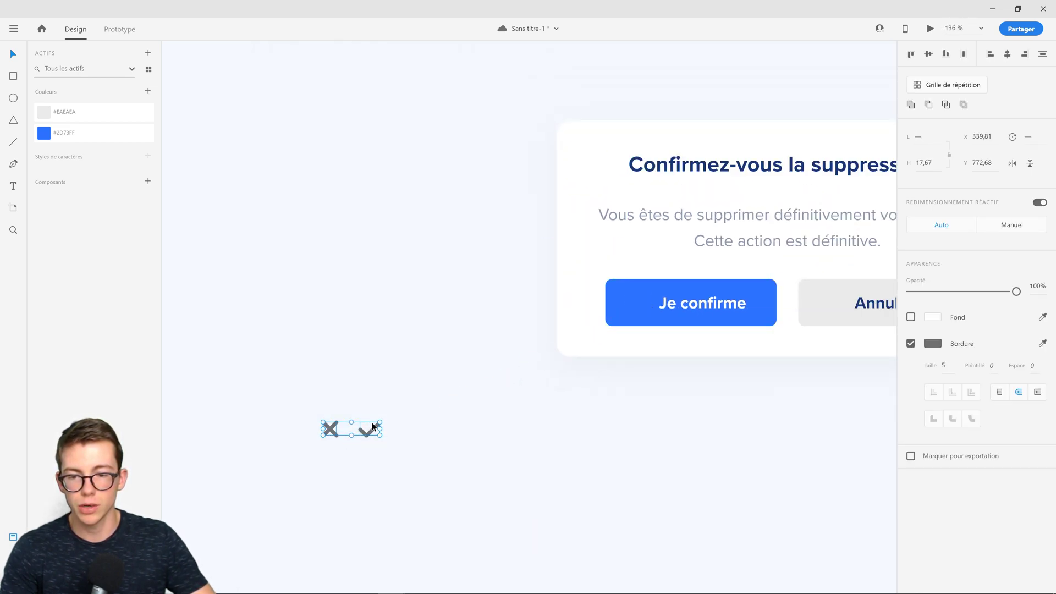
{"action": "left_click_drag", "start_coordinate": [380, 423], "coordinate": [351, 419]}
{"action": "left_click_drag", "start_coordinate": [645, 325], "coordinate": [635, 302]}
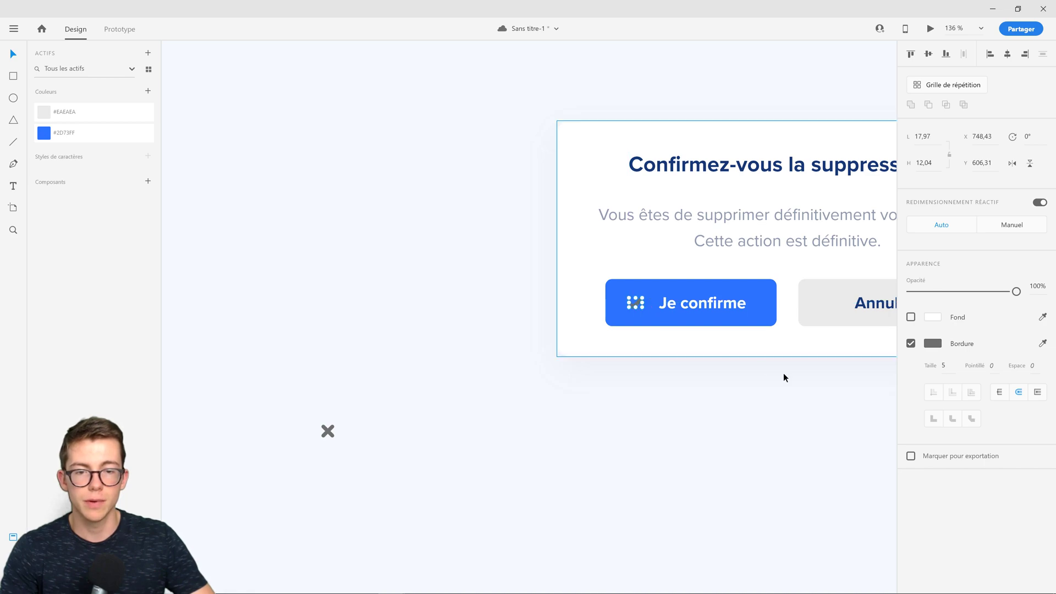
Step: Change the checkmark's border colour to white
{"action": "left_click", "coordinate": [934, 344]}
{"action": "left_click", "coordinate": [964, 346]}
{"action": "left_click", "coordinate": [932, 345]}
{"action": "left_click_drag", "start_coordinate": [807, 305], "coordinate": [681, 249]}
{"action": "left_click", "coordinate": [668, 477]}
Step: Move the checkmark closer to the "Je confirme" label and centre the pair within the blue button
{"action": "scroll", "coordinate": [599, 312], "scroll_direction": "up", "scroll_amount": 6}
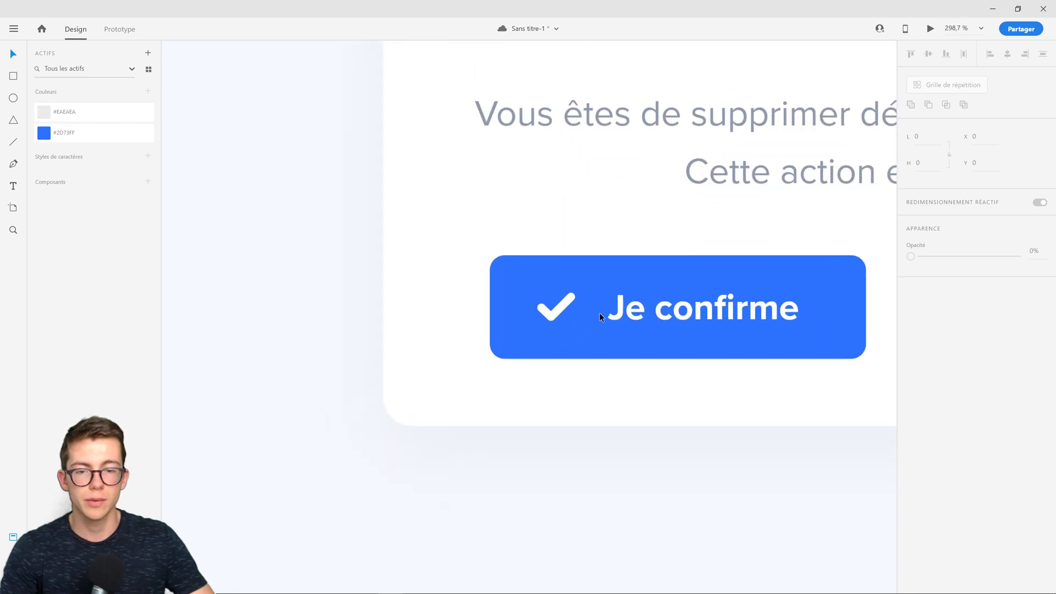
{"action": "left_click_drag", "start_coordinate": [532, 310], "coordinate": [540, 306]}
{"action": "scroll", "coordinate": [537, 313], "scroll_direction": "down", "scroll_amount": 3}
{"action": "left_click", "coordinate": [620, 322], "text": "shift"}
{"action": "left_click_drag", "start_coordinate": [620, 322], "coordinate": [625, 318]}
{"action": "left_click", "coordinate": [440, 444]}
Step: Group the cross's two strokes and move the cross next to the grey "Annuler" button
{"action": "scroll", "coordinate": [440, 444], "scroll_direction": "down", "scroll_amount": 1}
{"action": "scroll", "coordinate": [440, 444], "scroll_direction": "down", "scroll_amount": 4}
{"action": "scroll", "coordinate": [625, 396], "scroll_direction": "down", "scroll_amount": 3}
{"action": "left_click", "coordinate": [356, 452]}
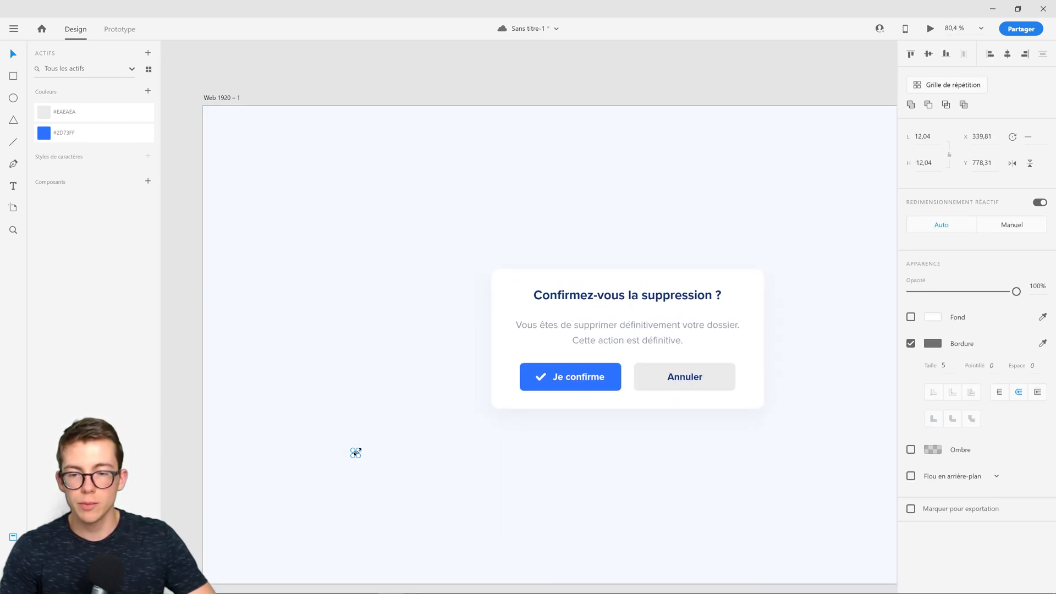
{"action": "scroll", "coordinate": [356, 452], "scroll_direction": "up", "scroll_amount": 5}
{"action": "left_click", "coordinate": [364, 433]}
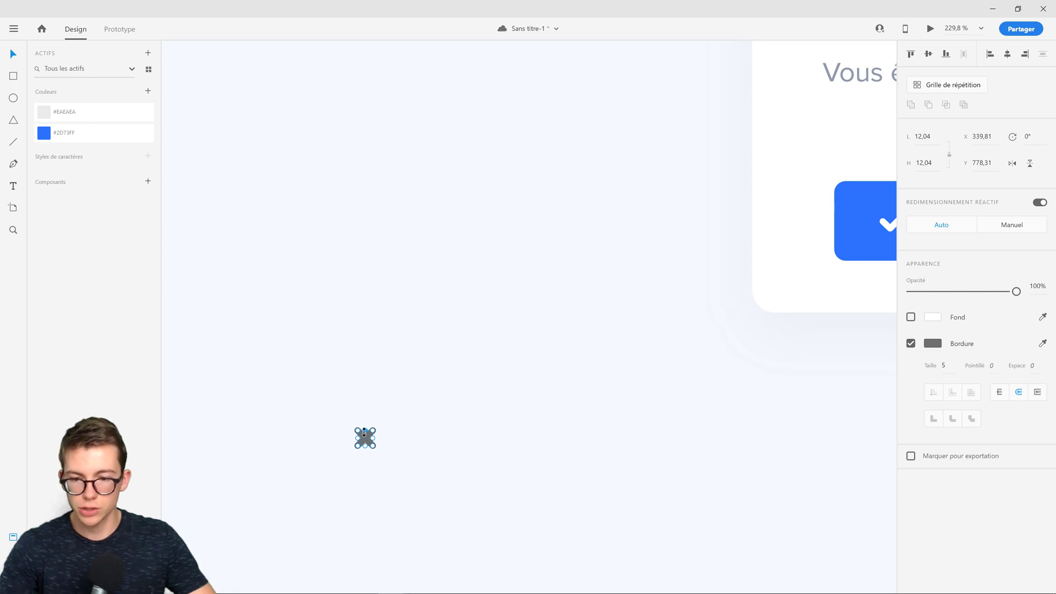
{"action": "left_click_drag", "start_coordinate": [365, 435], "coordinate": [819, 420]}
{"action": "scroll", "coordinate": [369, 442], "scroll_direction": "down", "scroll_amount": 5}
{"action": "scroll", "coordinate": [605, 421], "scroll_direction": "up", "scroll_amount": 3}
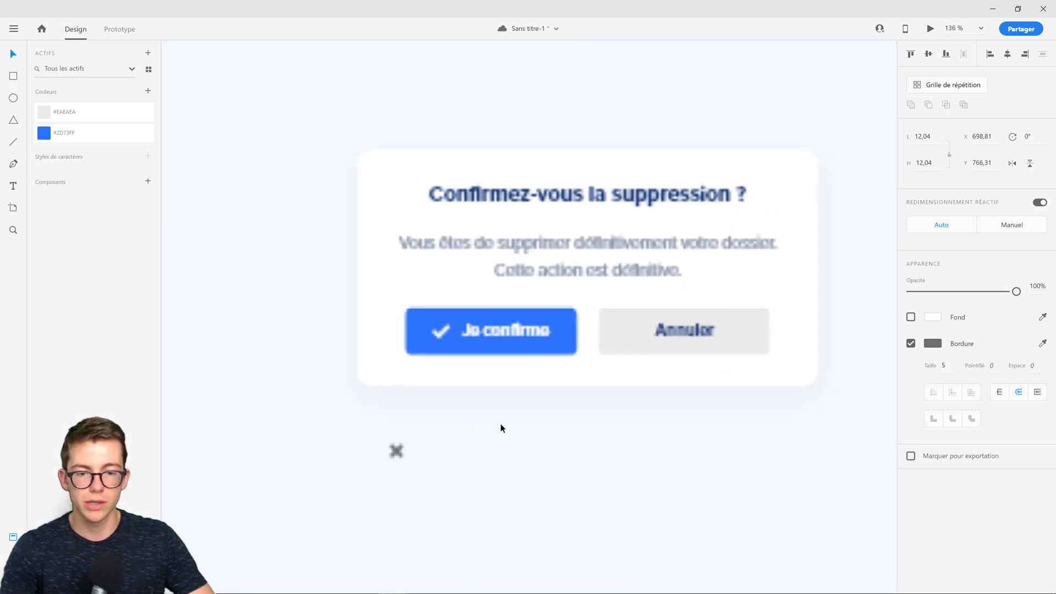
{"action": "left_click_drag", "start_coordinate": [397, 450], "coordinate": [638, 392]}
Step: Shift the "Annuler" label right and place the cross to its left inside the grey button
{"action": "scroll", "coordinate": [684, 338], "scroll_direction": "up", "scroll_amount": 3}
{"action": "double_click", "coordinate": [670, 341]}
{"action": "left_click_drag", "start_coordinate": [670, 341], "coordinate": [702, 341]}
{"action": "left_click_drag", "start_coordinate": [605, 437], "coordinate": [636, 331]}
Step: Centre the cross and the "Annuler" label together within the grey button
{"action": "left_click", "coordinate": [676, 338], "text": "shift"}
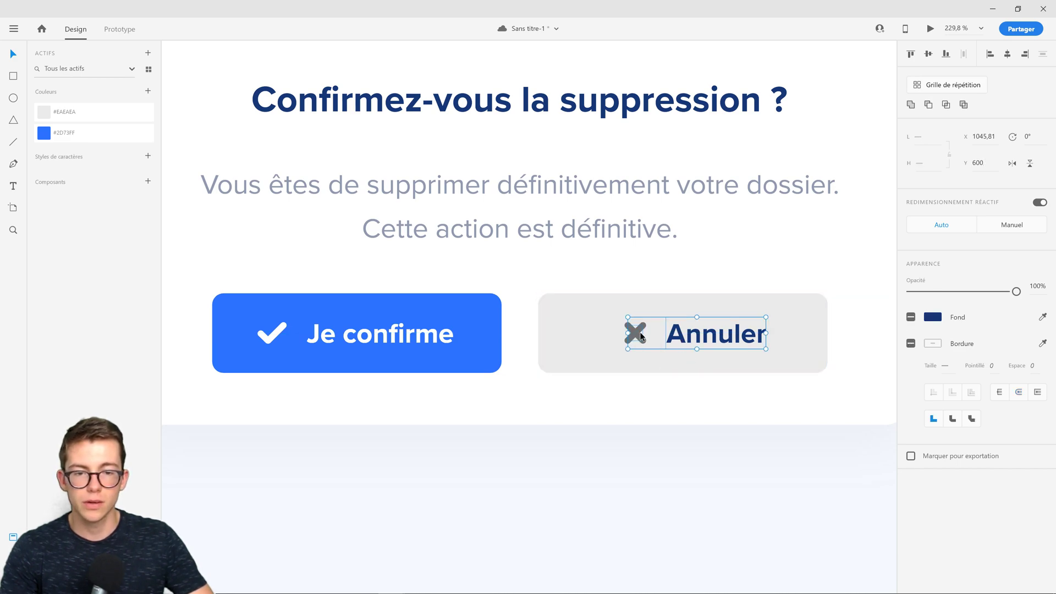
{"action": "left_click_drag", "start_coordinate": [748, 348], "coordinate": [713, 338]}
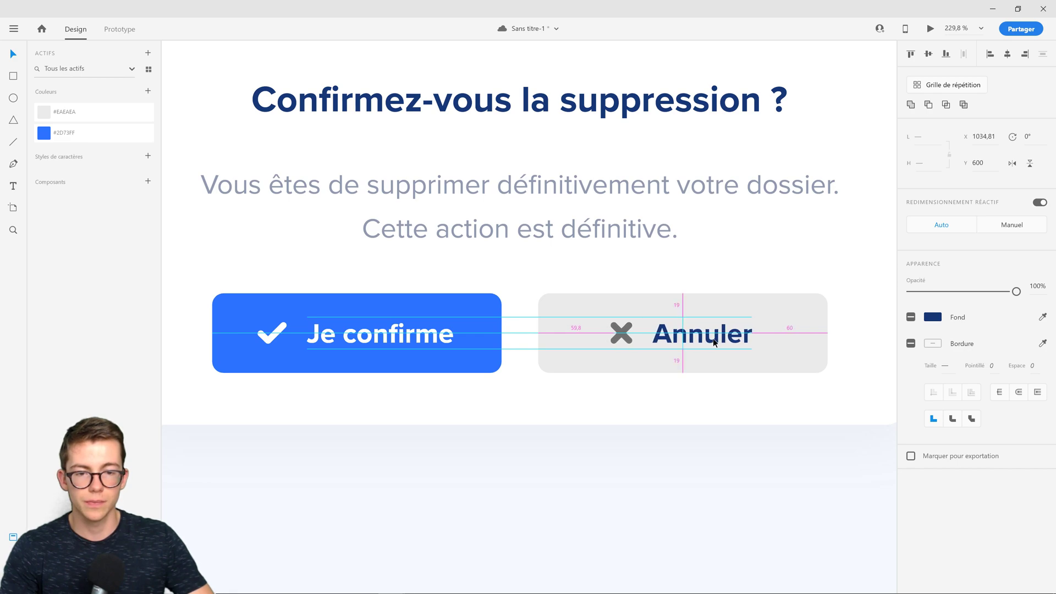
{"action": "left_click", "coordinate": [700, 481]}
Step: Recolour the cross's border with the navy sampled from the "Annuler" label
{"action": "double_click", "coordinate": [620, 333]}
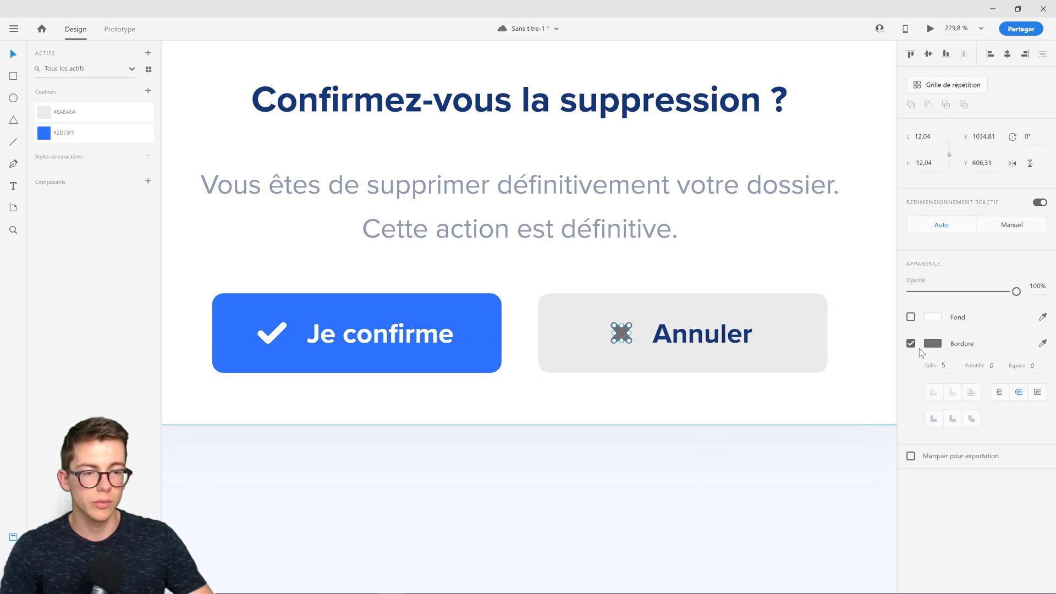
{"action": "left_click", "coordinate": [933, 343]}
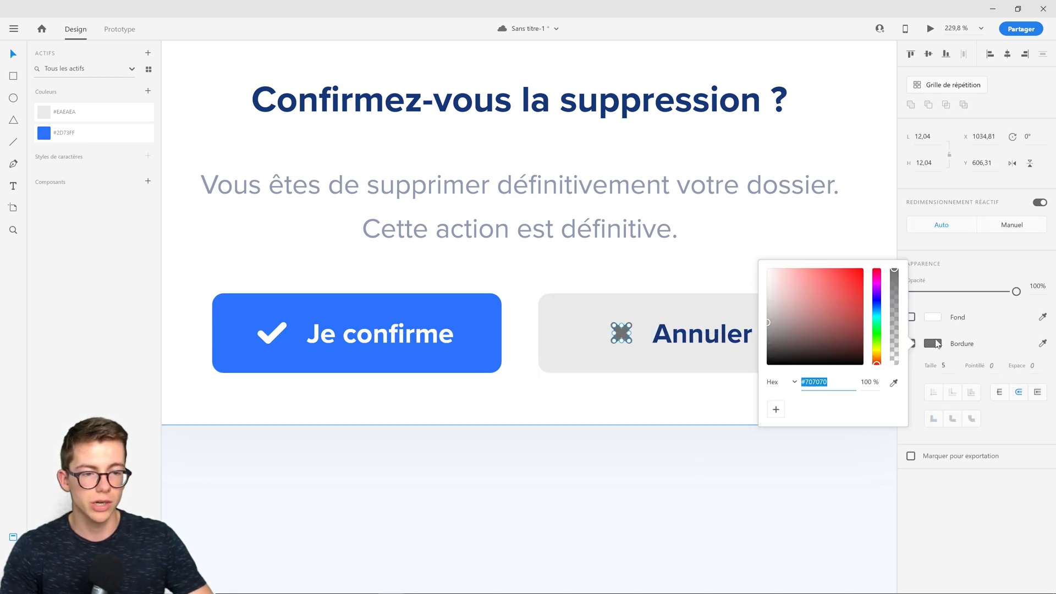
{"action": "left_click", "coordinate": [895, 384]}
{"action": "left_click", "coordinate": [669, 335]}
{"action": "left_click", "coordinate": [681, 488]}
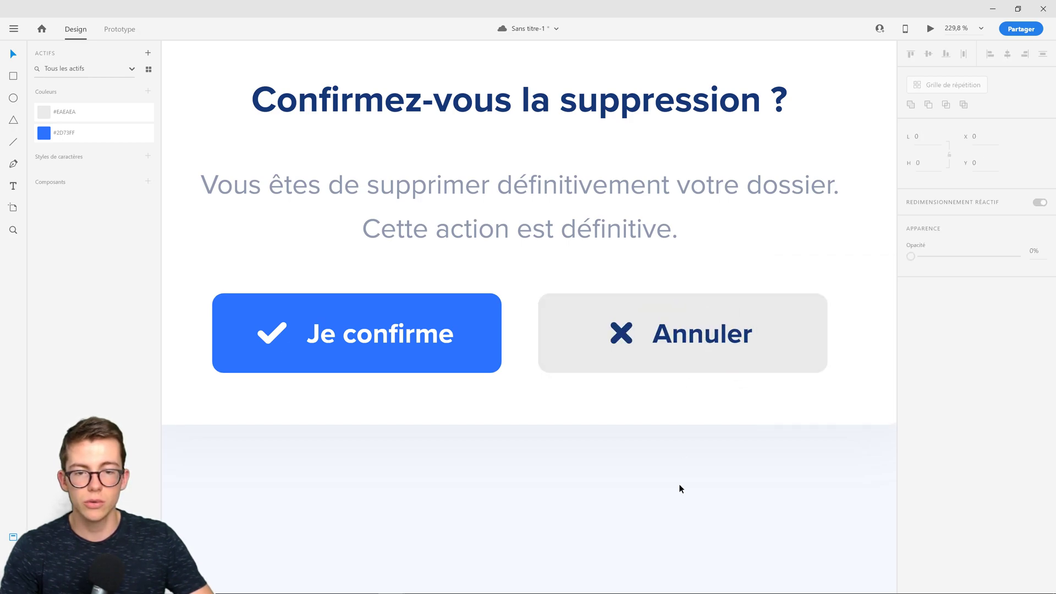
{"action": "scroll", "coordinate": [680, 488], "scroll_direction": "down", "scroll_amount": 5}
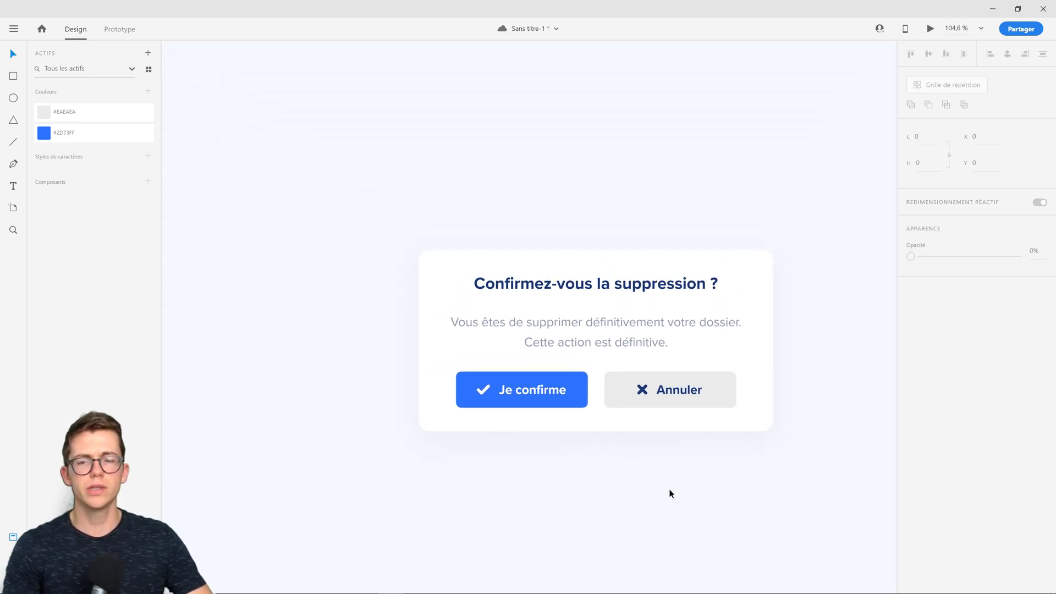
Step: Select the cross and the checkmark together and try border sizes of 4 and 3 on them
{"action": "scroll", "coordinate": [661, 405], "scroll_direction": "up", "scroll_amount": 6}
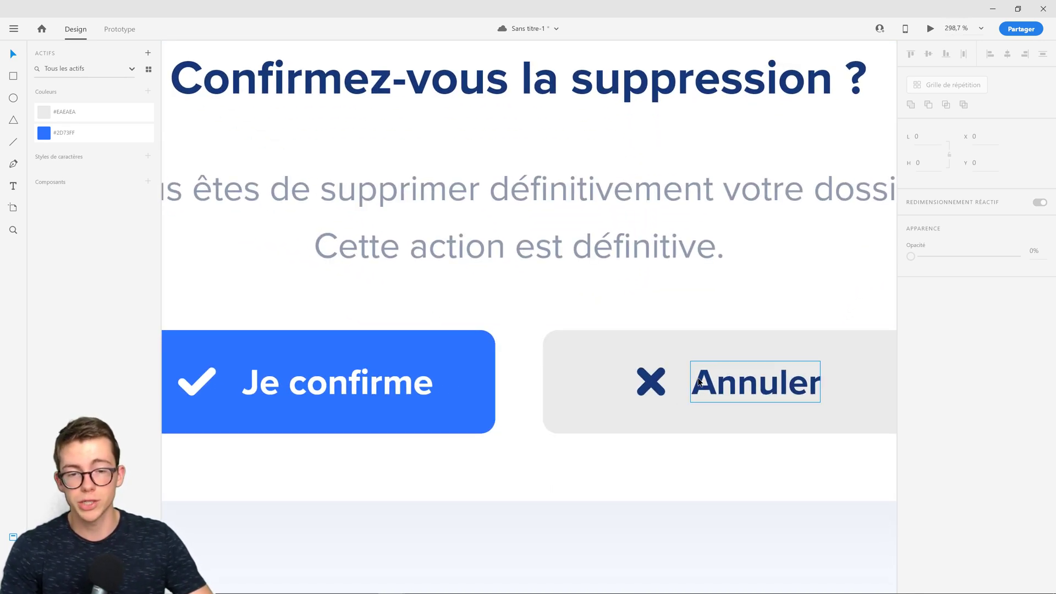
{"action": "scroll", "coordinate": [682, 407], "scroll_direction": "up", "scroll_amount": 4}
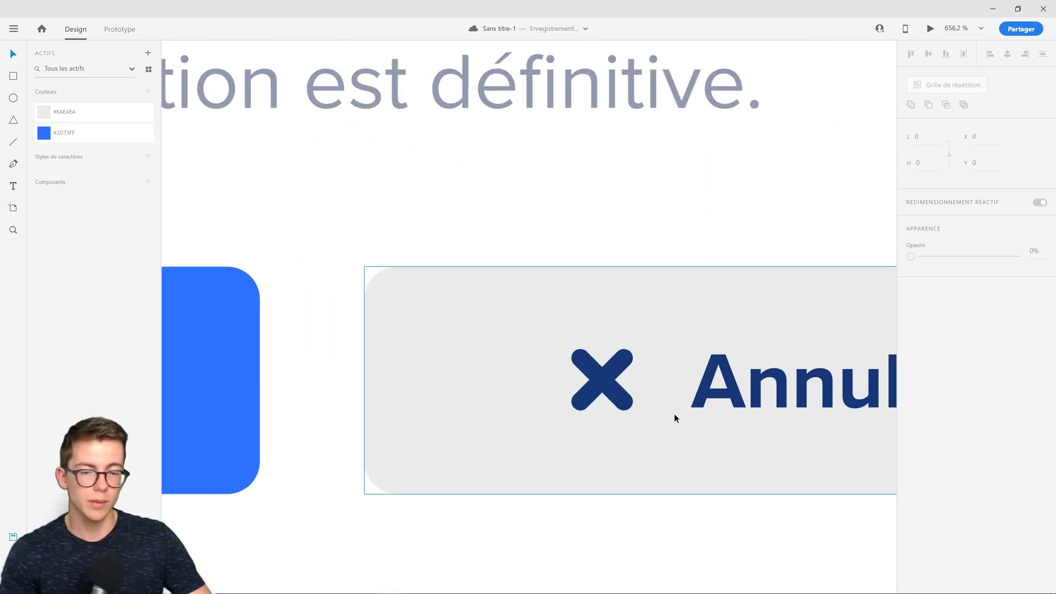
{"action": "left_click", "coordinate": [605, 379]}
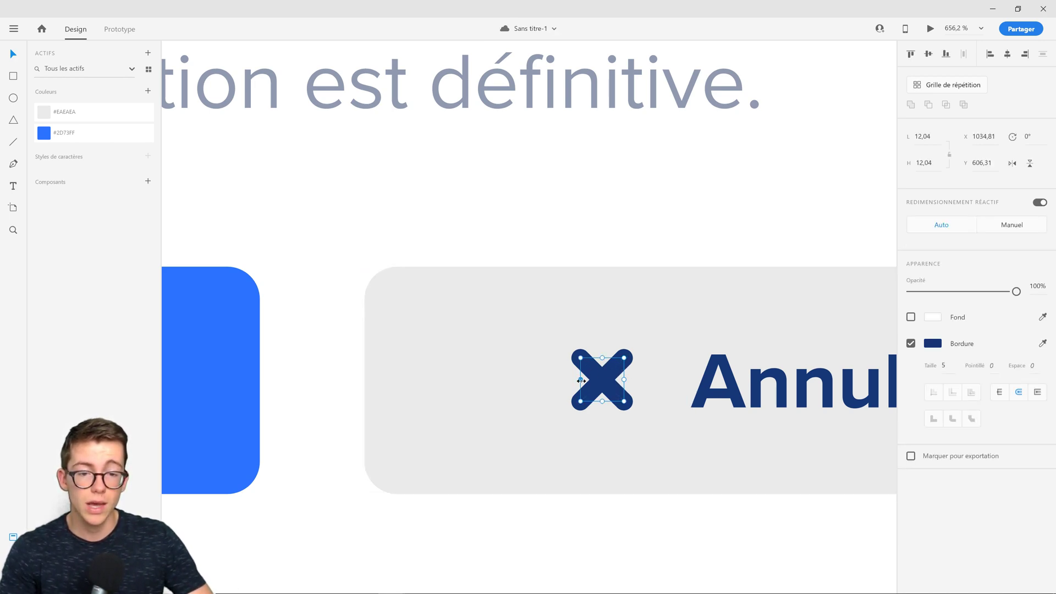
{"action": "scroll", "coordinate": [576, 401], "scroll_direction": "down", "scroll_amount": 4}
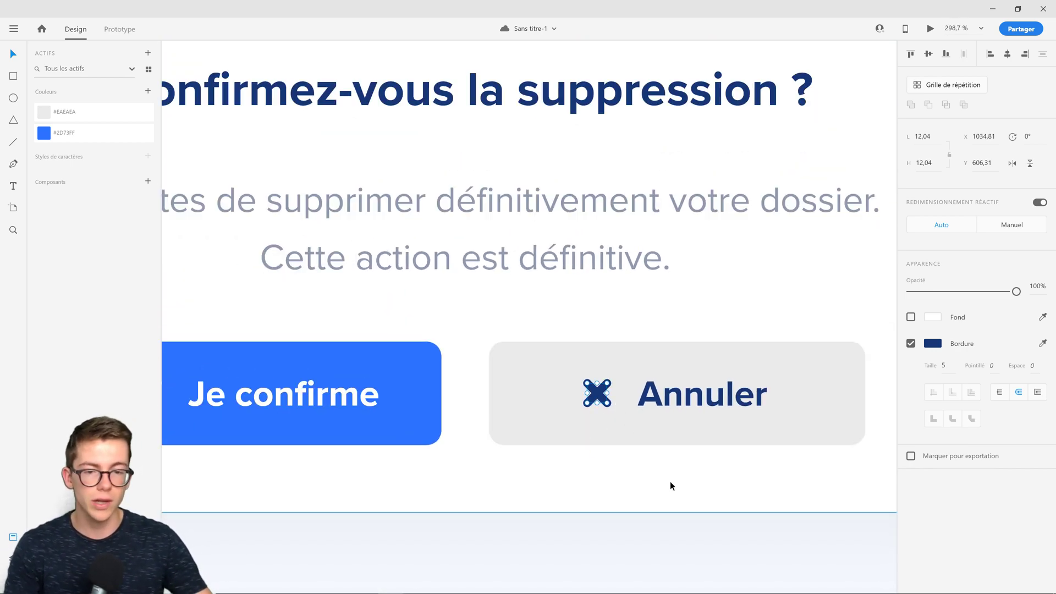
{"action": "scroll", "coordinate": [659, 426], "scroll_direction": "up", "scroll_amount": 3}
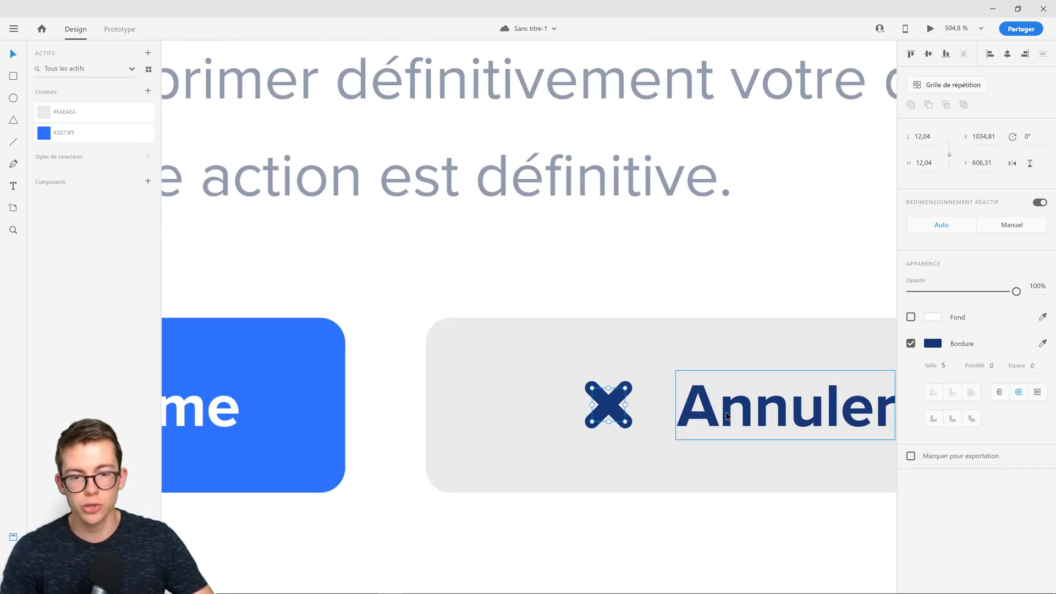
{"action": "scroll", "coordinate": [685, 426], "scroll_direction": "down", "scroll_amount": 3}
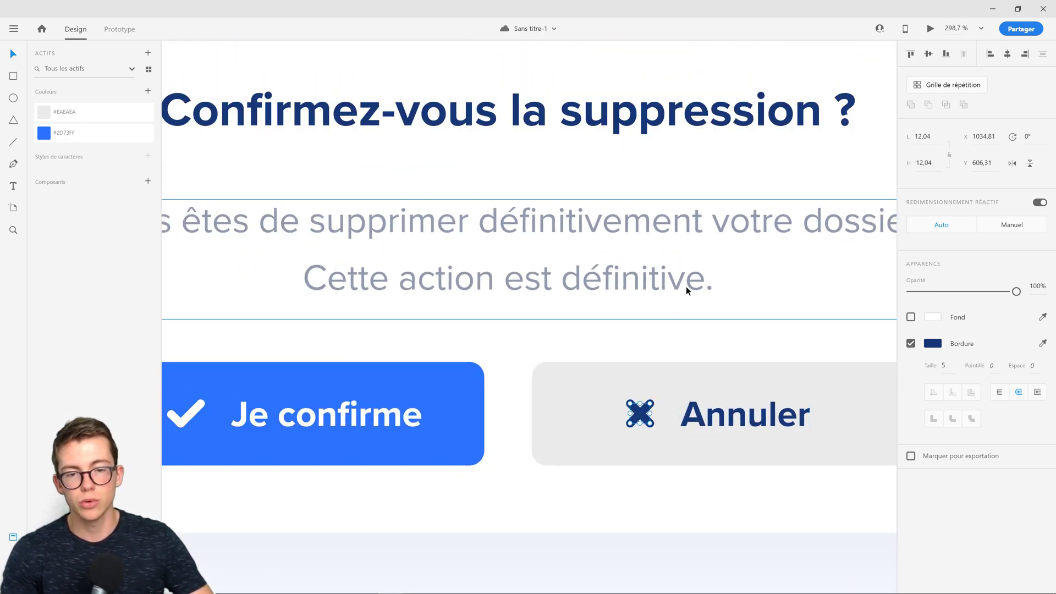
{"action": "left_click", "coordinate": [190, 420], "text": "shift"}
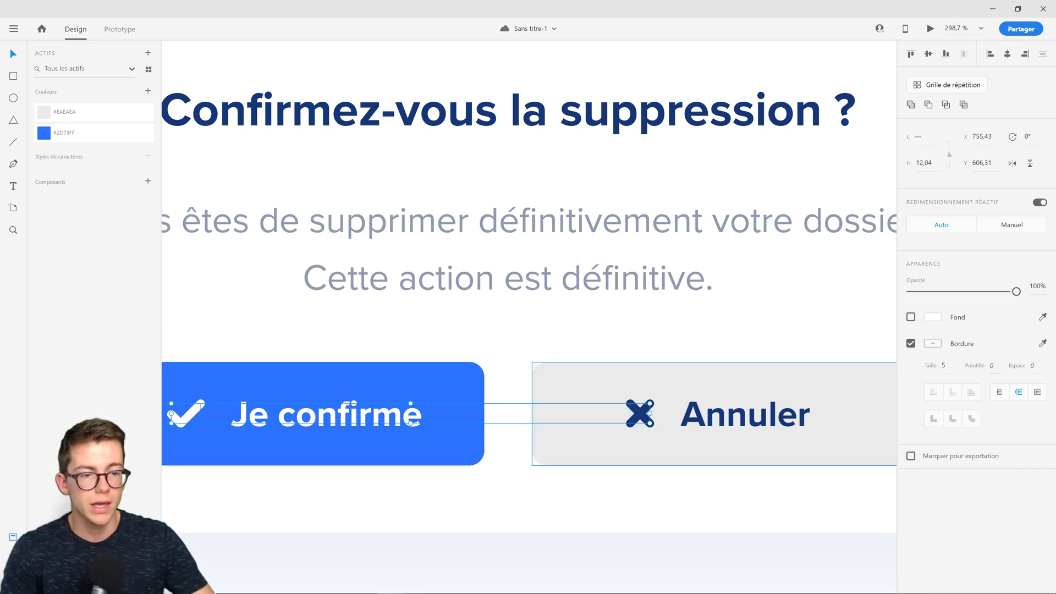
{"action": "type", "text": "4"}
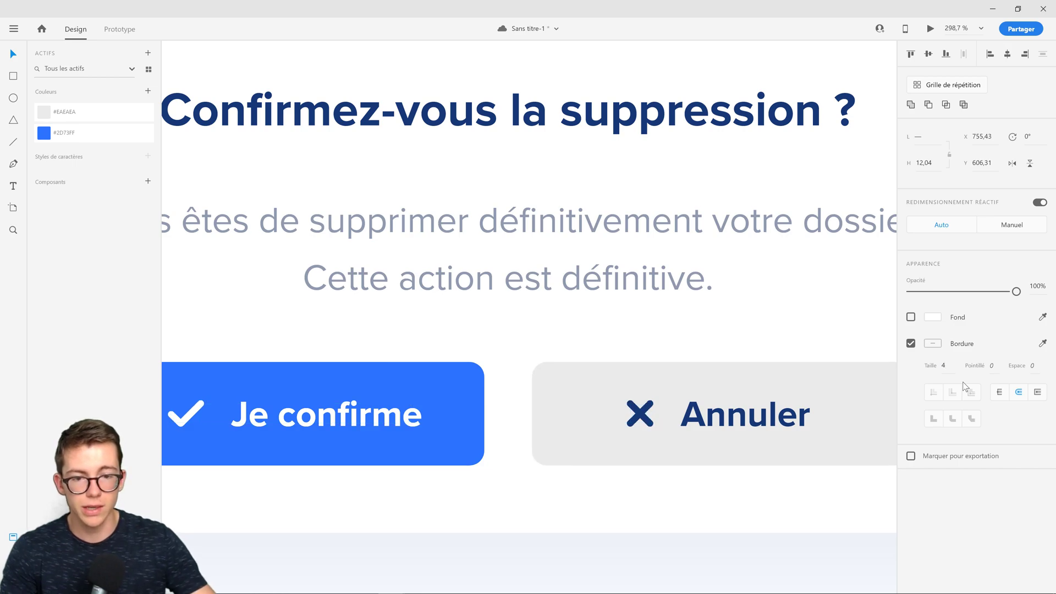
{"action": "type", "text": "3"}
{"action": "key", "text": "Return"}
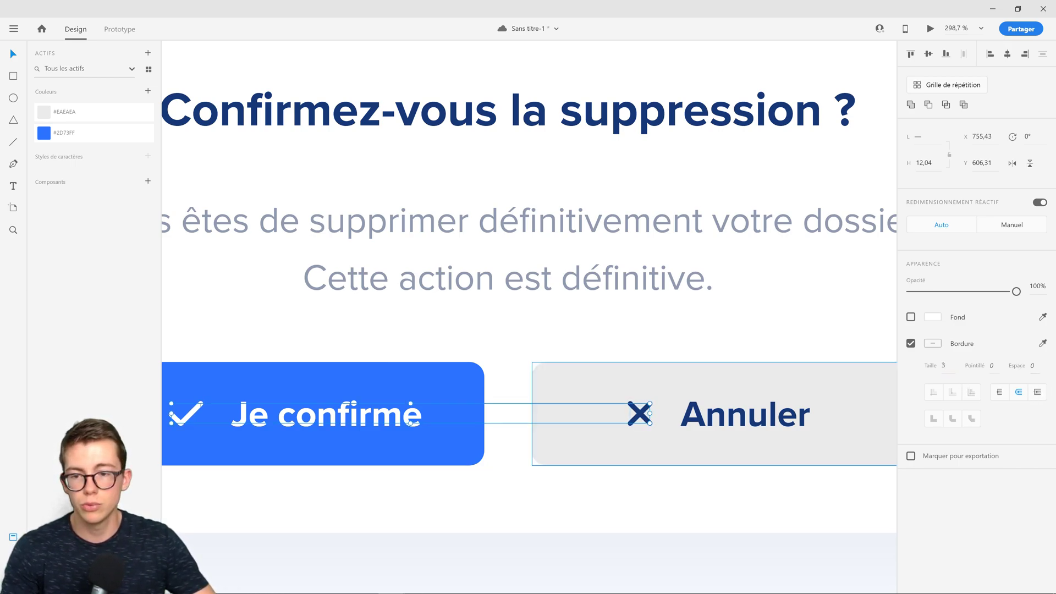
Step: Set the border size of both the checkmark and the cross to 3.5
{"action": "left_click", "coordinate": [944, 365]}
{"action": "type", "text": "3,5"}
{"action": "key", "text": "Return"}
{"action": "scroll", "coordinate": [574, 427], "scroll_direction": "down", "scroll_amount": 2}
{"action": "scroll", "coordinate": [575, 427], "scroll_direction": "down", "scroll_amount": 3}
{"action": "left_click", "coordinate": [646, 507]}
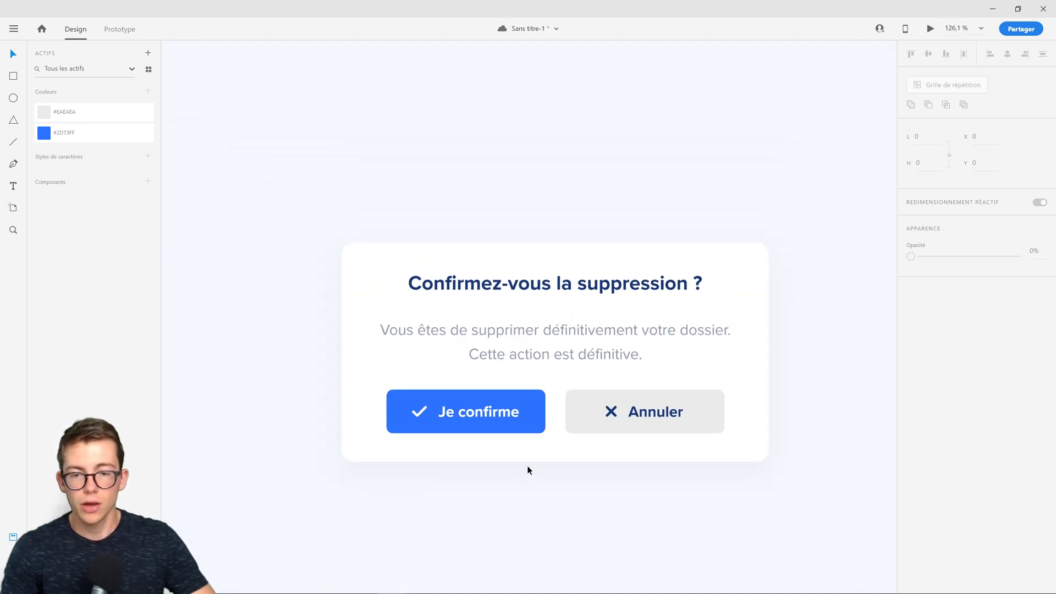
Step: Move the cross closer to the "Annuler" label, to an X position of about 1040
{"action": "scroll", "coordinate": [583, 435], "scroll_direction": "up", "scroll_amount": 5}
{"action": "scroll", "coordinate": [571, 396], "scroll_direction": "up", "scroll_amount": 1}
{"action": "left_click", "coordinate": [538, 389]}
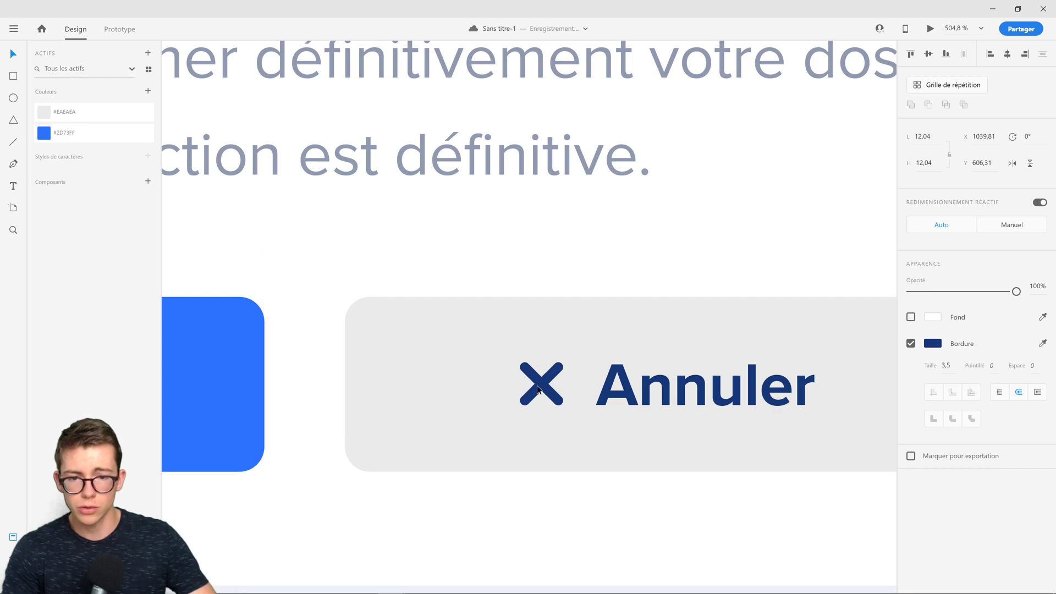
{"action": "scroll", "coordinate": [754, 437], "scroll_direction": "down", "scroll_amount": 6}
Step: Move the whole checkmark closer to the "Je confirme" label, to an X position of about 762
{"action": "scroll", "coordinate": [441, 416], "scroll_direction": "up", "scroll_amount": 5}
{"action": "left_click", "coordinate": [435, 421]}
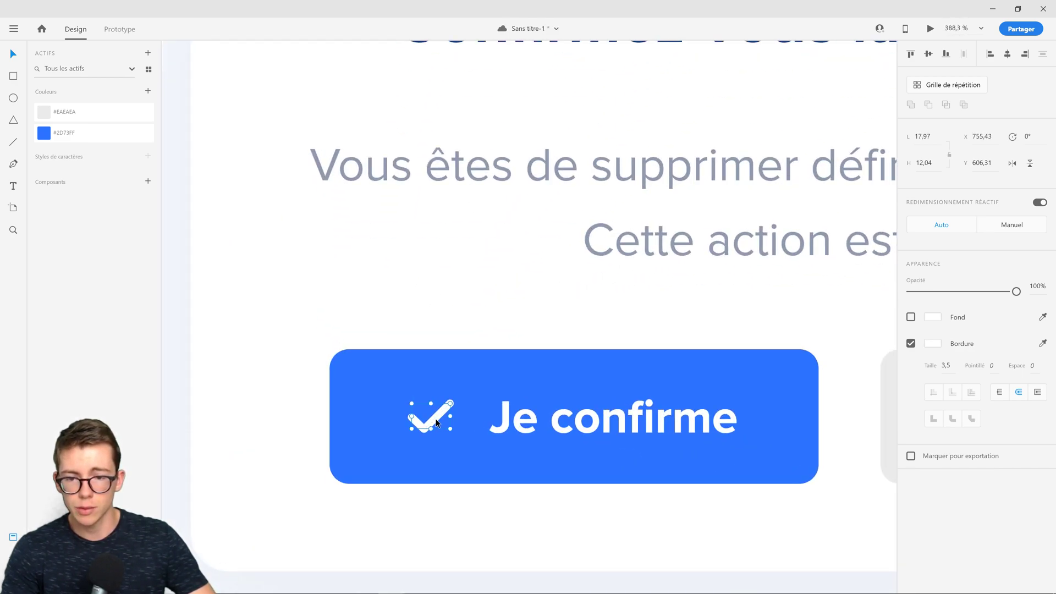
{"action": "double_click", "coordinate": [437, 421]}
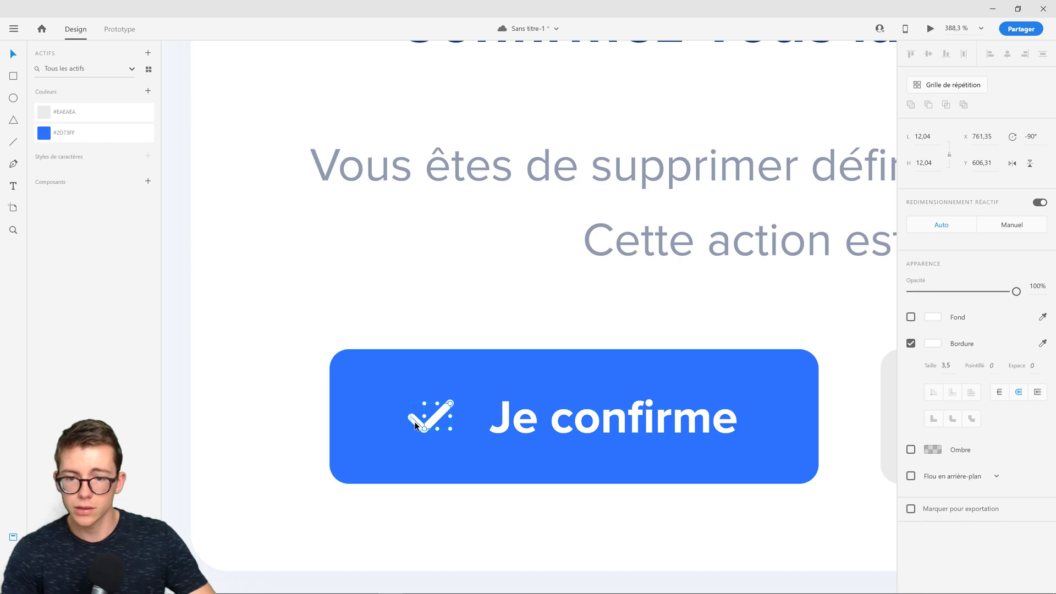
{"action": "left_click", "coordinate": [446, 416]}
{"action": "left_click_drag", "start_coordinate": [423, 424], "coordinate": [439, 425]}
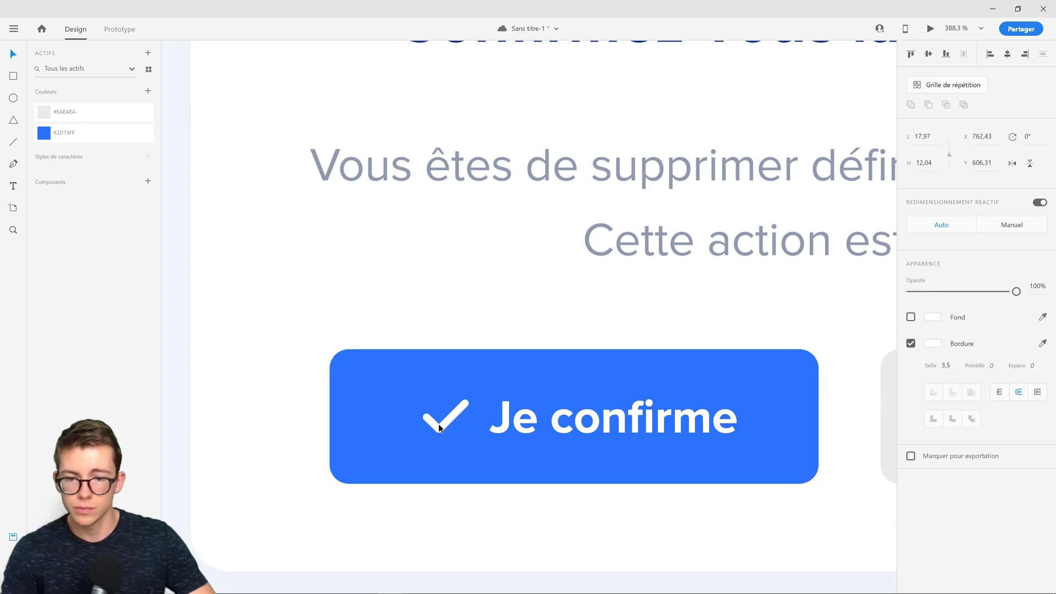
{"action": "scroll", "coordinate": [408, 450], "scroll_direction": "down", "scroll_amount": 4}
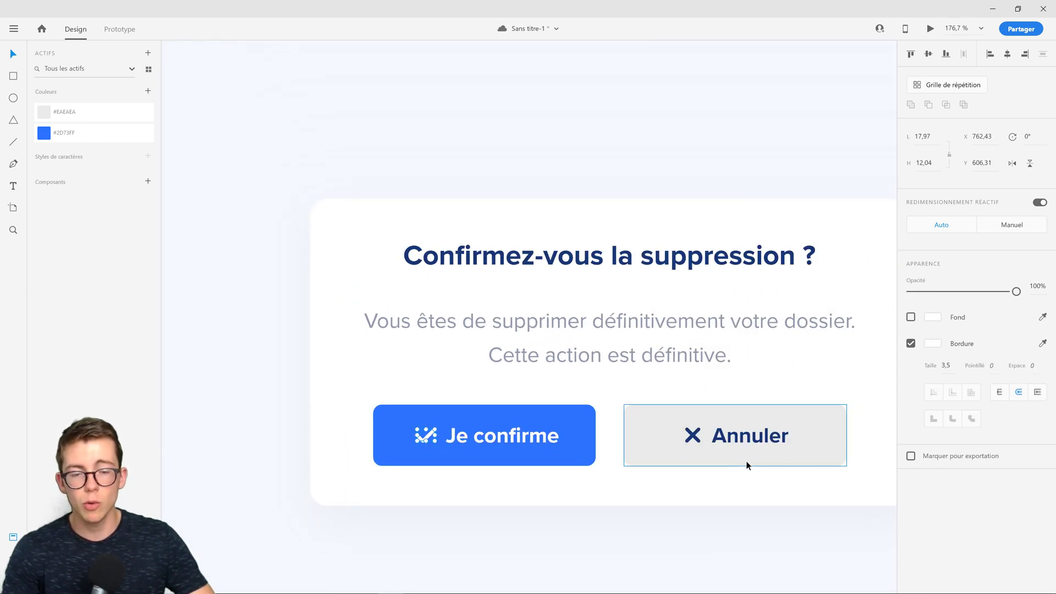
{"action": "scroll", "coordinate": [609, 446], "scroll_direction": "down", "scroll_amount": 5}
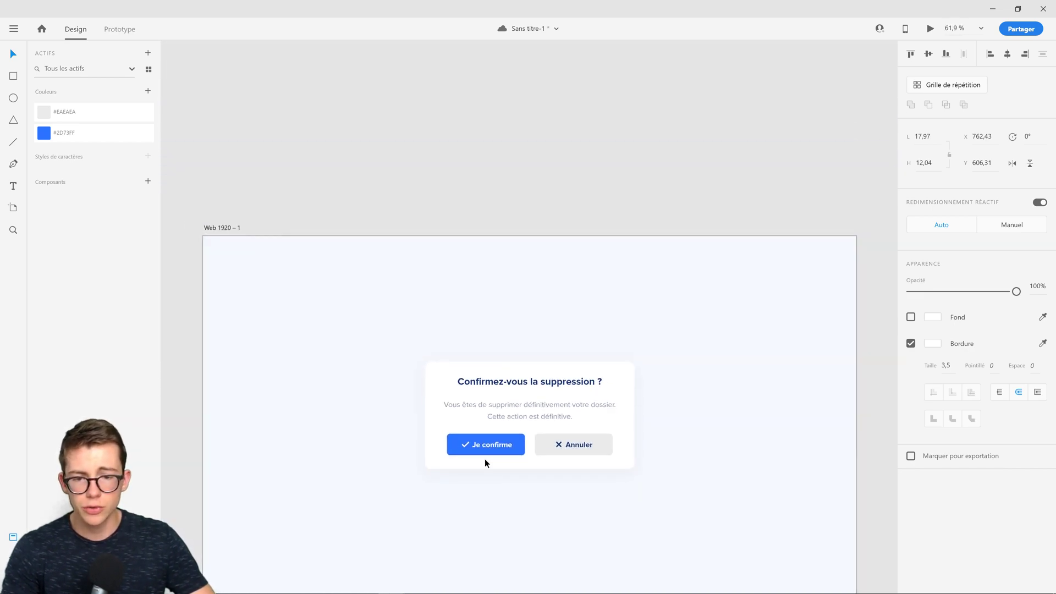
Step: Centre the checkmark and the "Je confirme" label together within the blue button
{"action": "scroll", "coordinate": [458, 456], "scroll_direction": "up", "scroll_amount": 5}
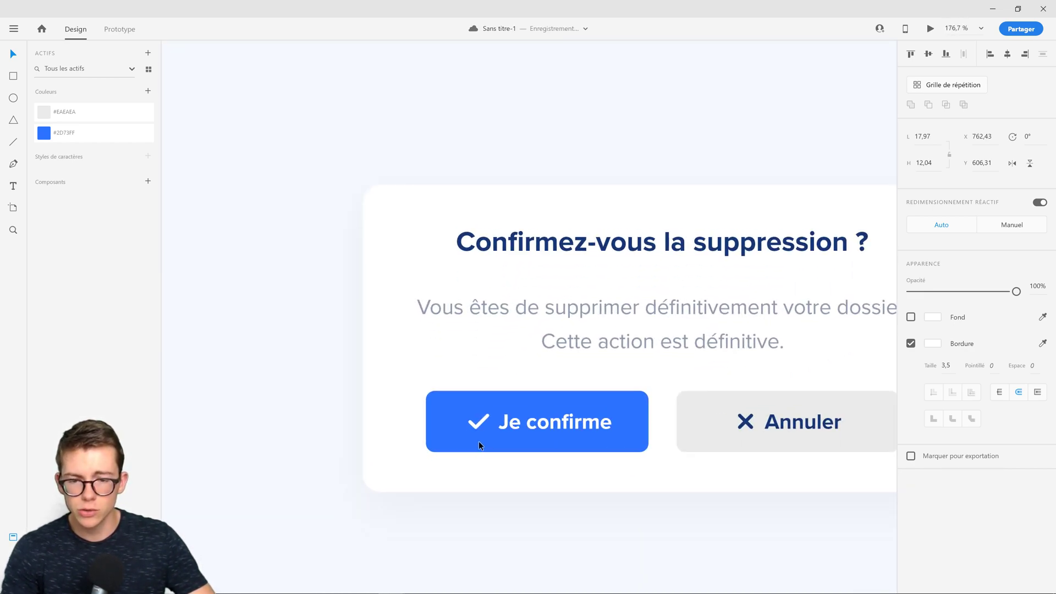
{"action": "scroll", "coordinate": [486, 429], "scroll_direction": "up", "scroll_amount": 3}
{"action": "scroll", "coordinate": [463, 431], "scroll_direction": "down", "scroll_amount": 2}
{"action": "left_click", "coordinate": [498, 426]}
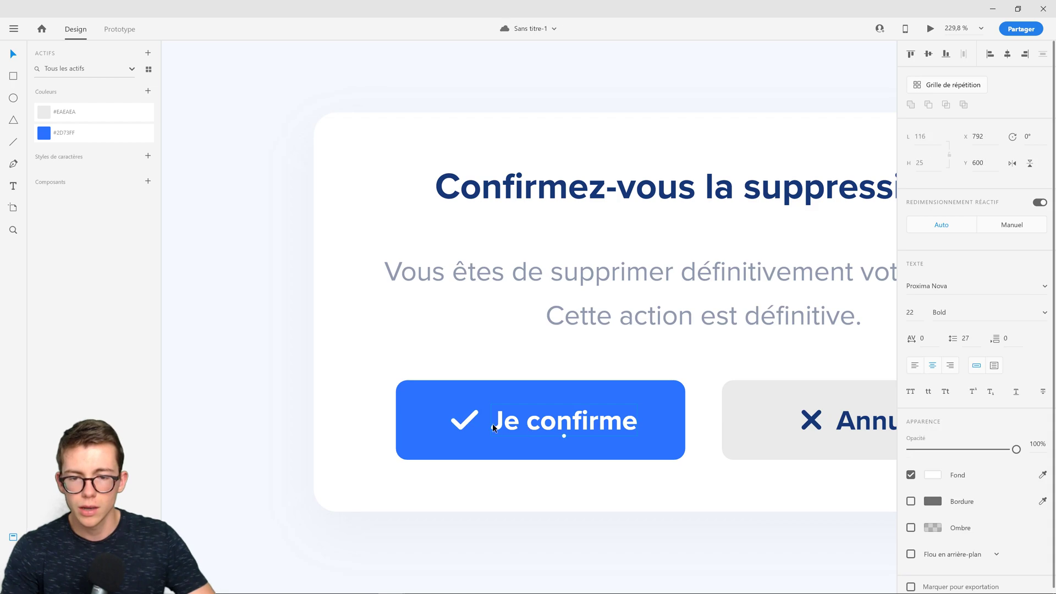
{"action": "left_click", "coordinate": [465, 421], "text": "shift"}
{"action": "left_click_drag", "start_coordinate": [522, 424], "coordinate": [516, 424]}
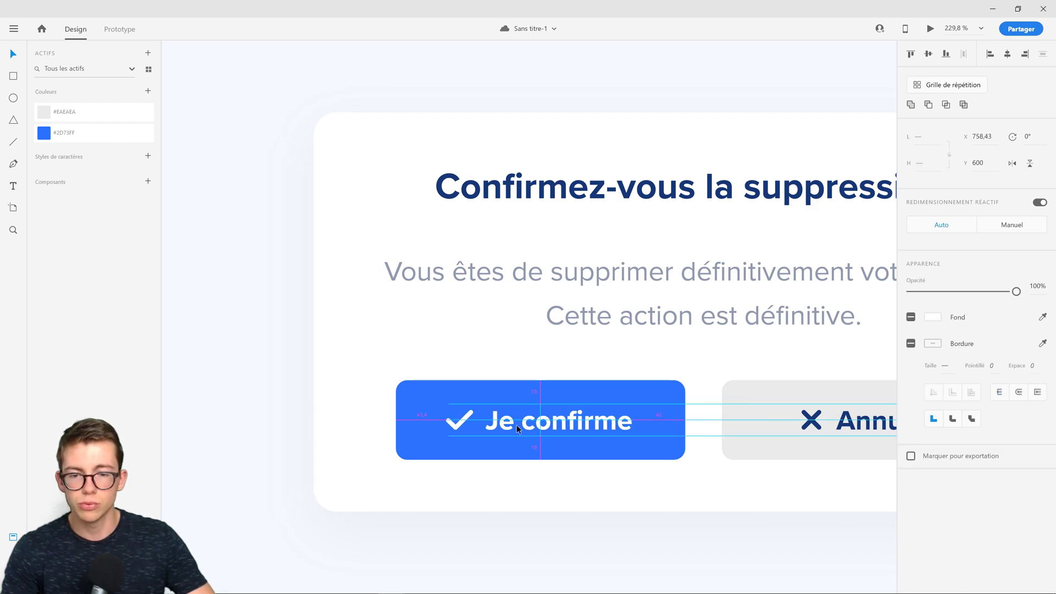
Step: Recentre the cross and the "Annuler" label together within the grey button
{"action": "scroll", "coordinate": [389, 452], "scroll_direction": "down", "scroll_amount": 2}
{"action": "scroll", "coordinate": [611, 445], "scroll_direction": "up", "scroll_amount": 2}
{"action": "left_click", "coordinate": [688, 429]}
{"action": "left_click", "coordinate": [647, 428], "text": "shift"}
{"action": "left_click_drag", "start_coordinate": [723, 430], "coordinate": [721, 431]}
Step: Measure the distances from the grey message text to the card's edges
{"action": "left_click", "coordinate": [643, 324]}
{"action": "key", "text": "alt"}
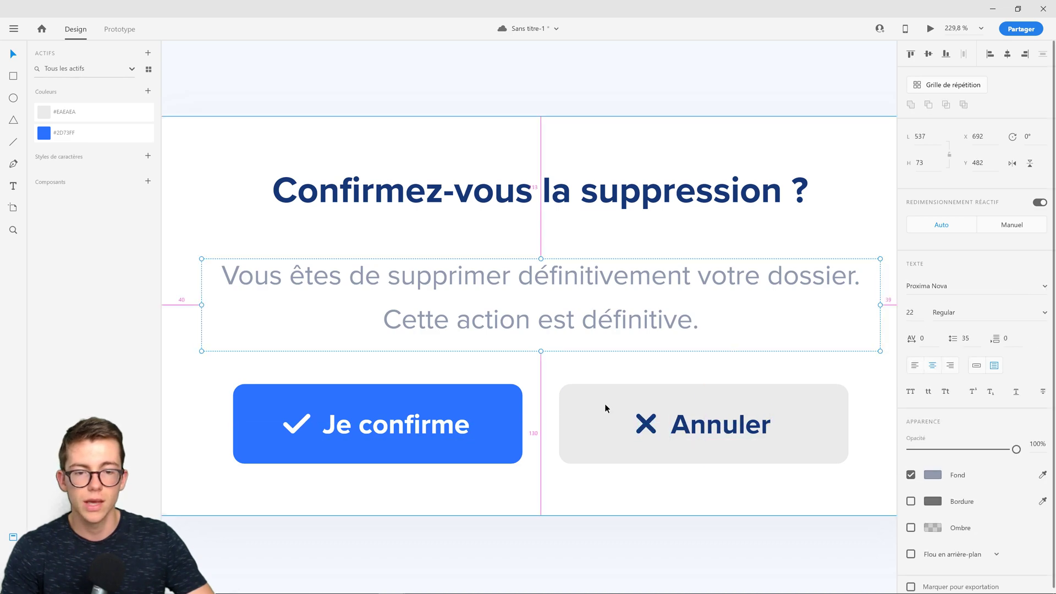
{"action": "scroll", "coordinate": [591, 443], "scroll_direction": "down", "scroll_amount": 5}
Step: Deselect everything, preview the finished artboard in its own window and close the preview
{"action": "left_click", "coordinate": [653, 438]}
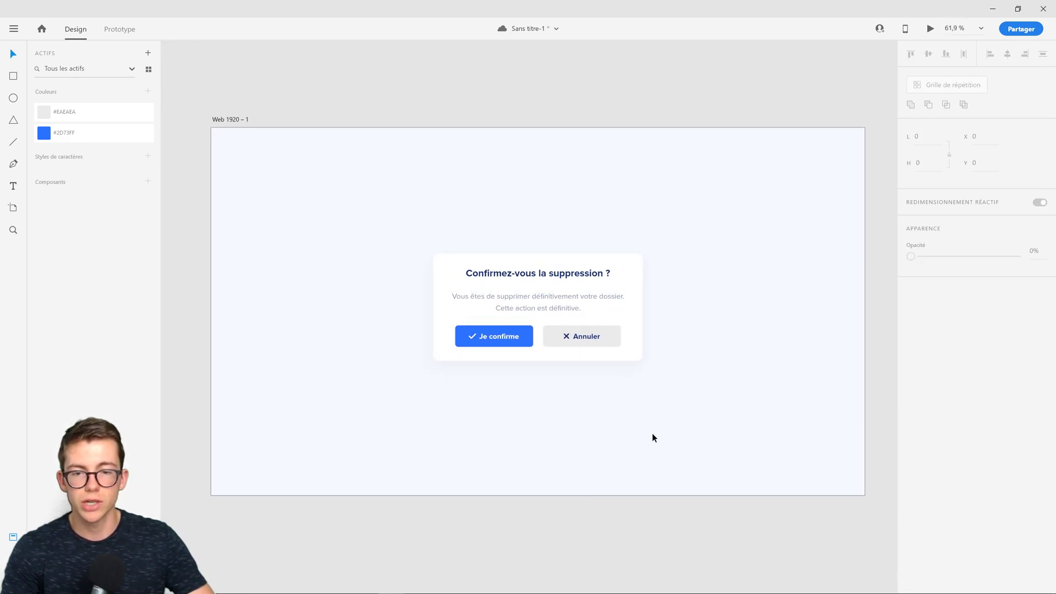
{"action": "left_click_drag", "start_coordinate": [565, 400], "coordinate": [569, 423]}
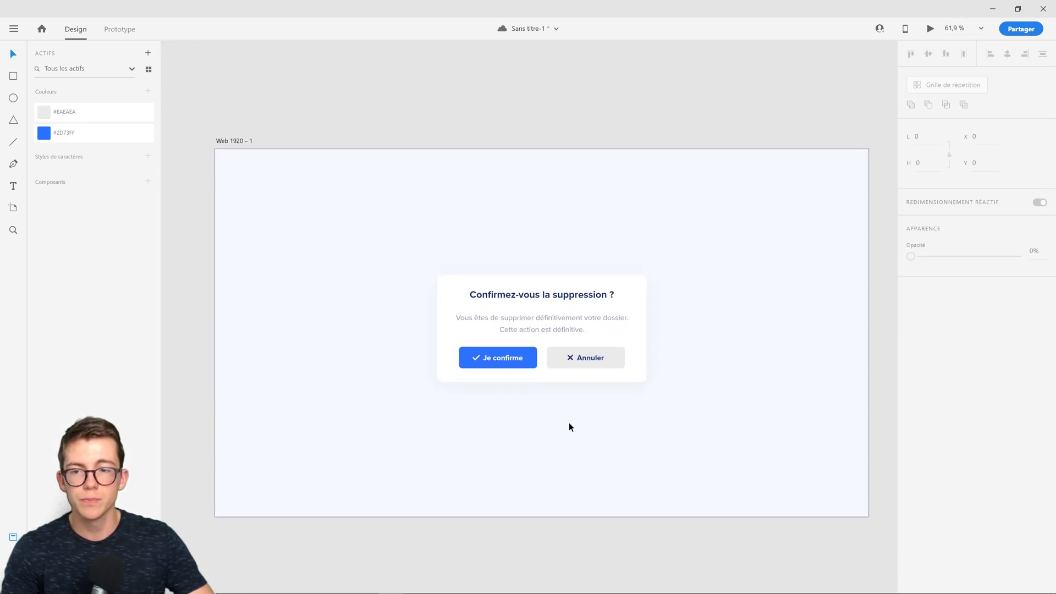
{"action": "left_click", "coordinate": [937, 28]}
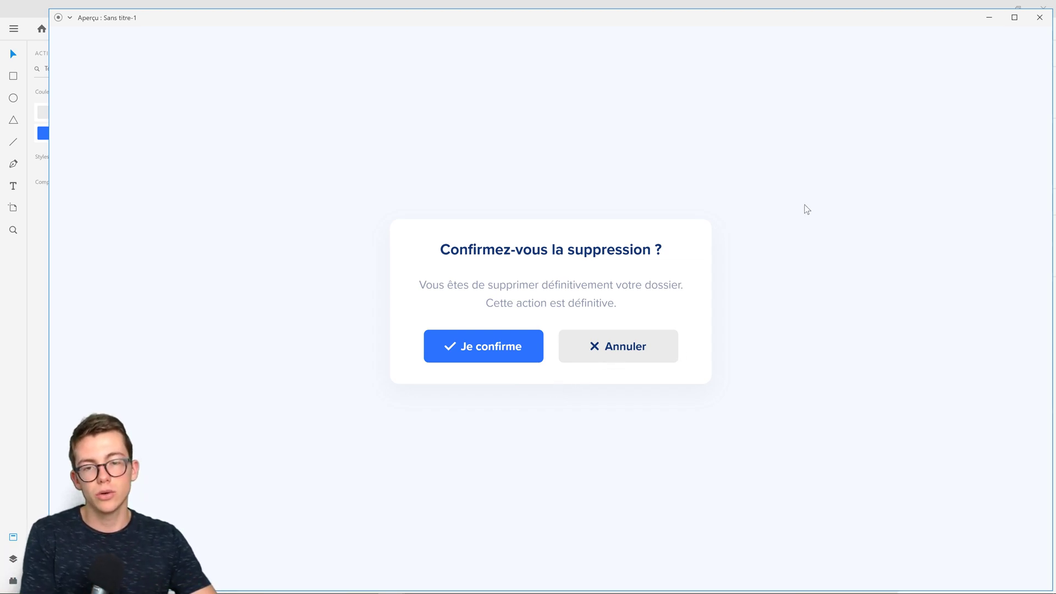
{"action": "left_click", "coordinate": [1039, 17]}
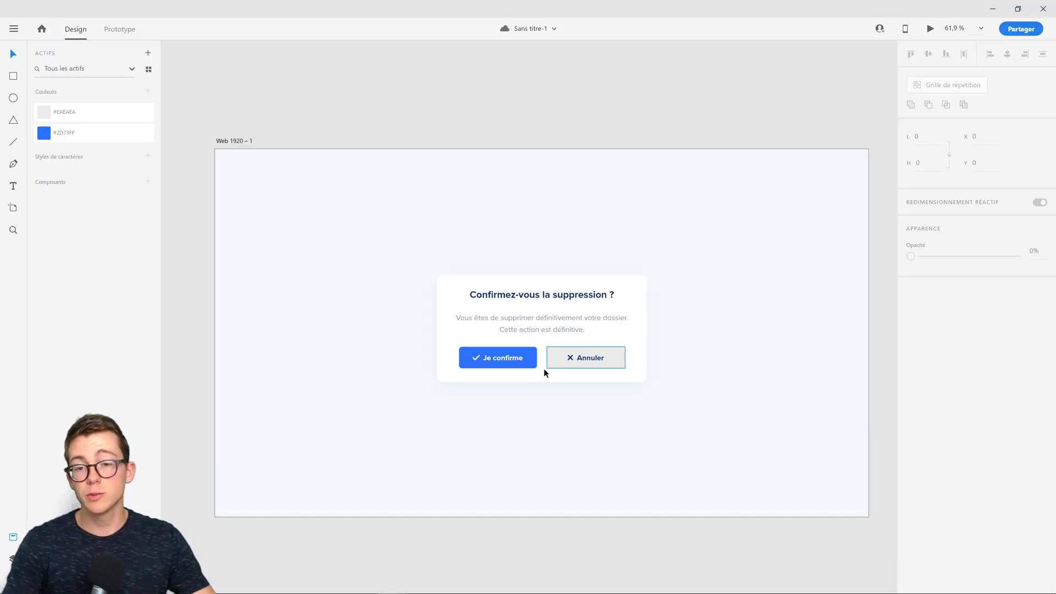
Step: Move the grey message text up slightly to a Y position of 475
{"action": "scroll", "coordinate": [497, 317], "scroll_direction": "up", "scroll_amount": 5}
{"action": "left_click", "coordinate": [597, 334]}
{"action": "left_click_drag", "start_coordinate": [595, 329], "coordinate": [596, 330]}
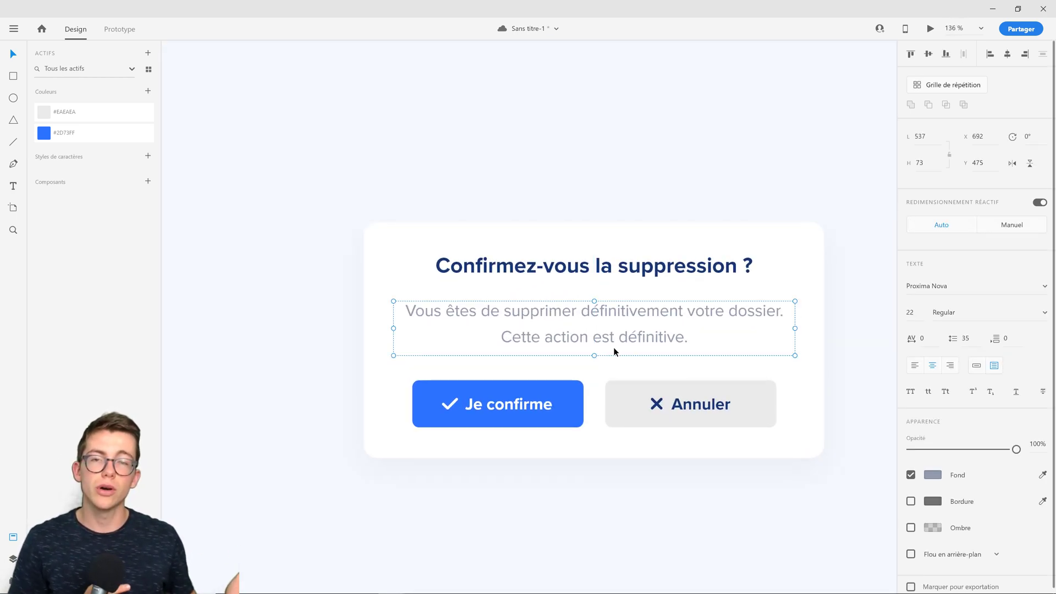